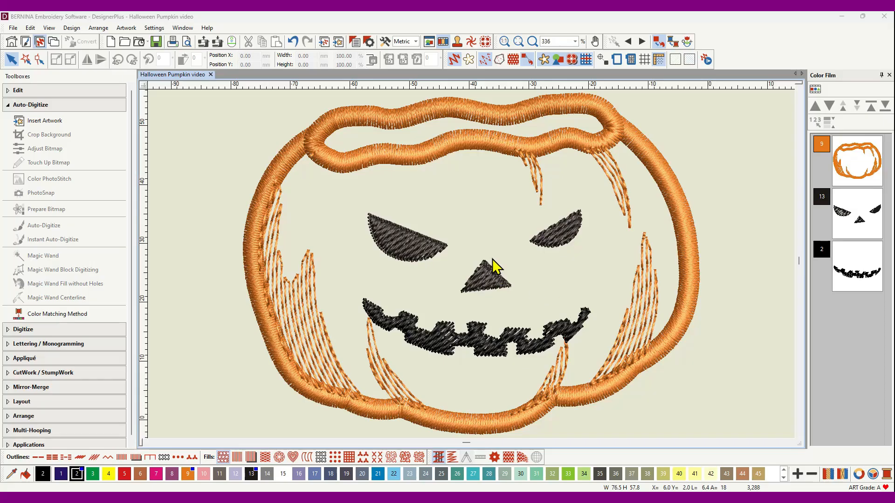
Insert the artwork file vintage-halloween-katzen-karte.jpg from the Seasonal clip art folder into the pumpkin design.
scroll(494, 267, "down", 5)
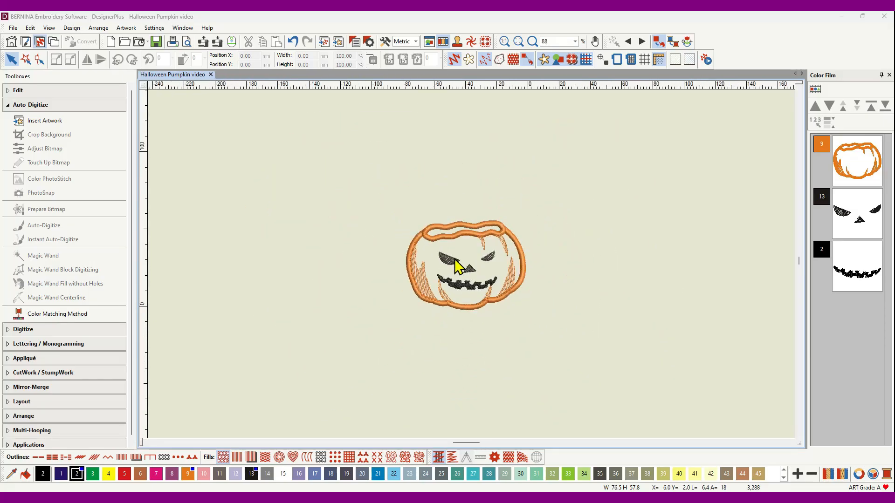
scroll(455, 259, "down", 1)
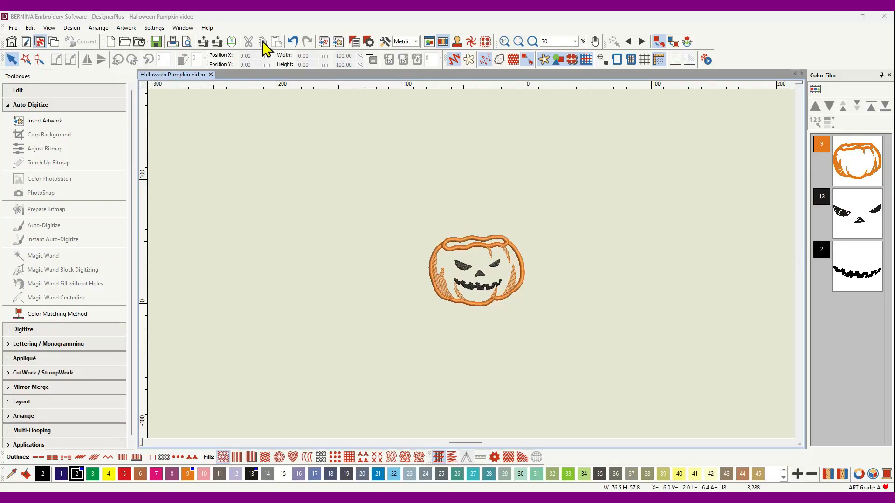
left_click(339, 43)
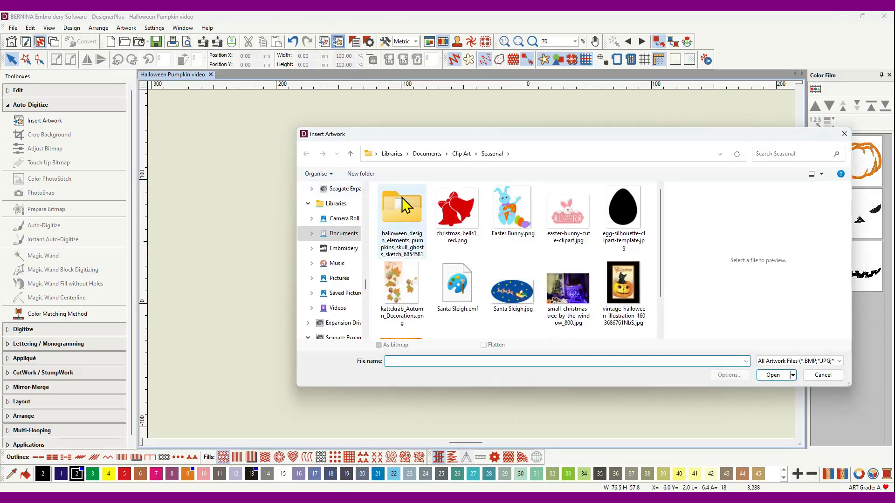
scroll(539, 280, "down", 1)
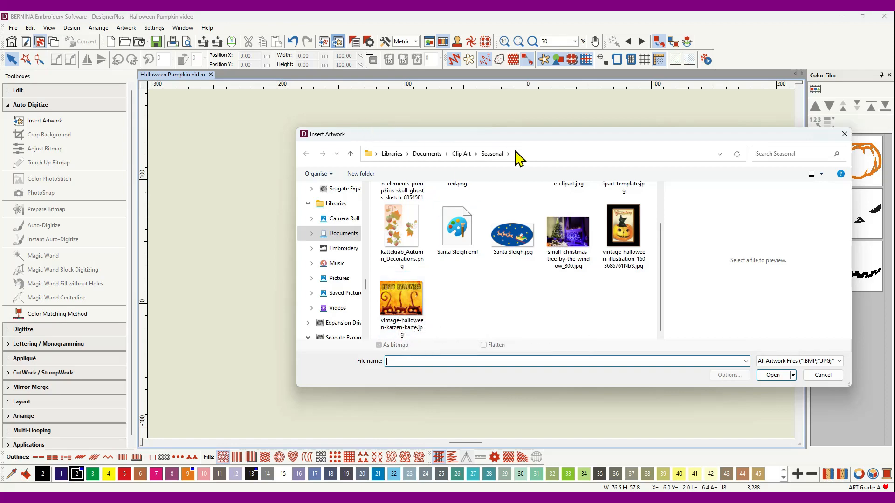
left_click(404, 297)
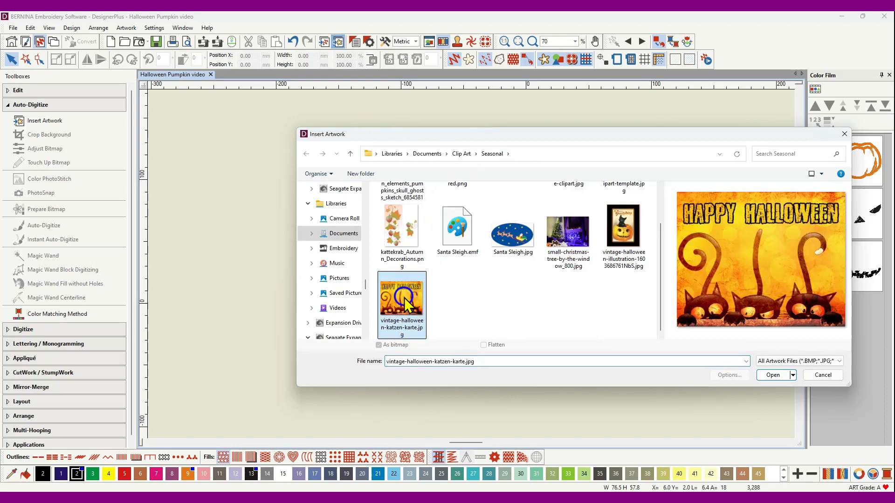
left_click(777, 377)
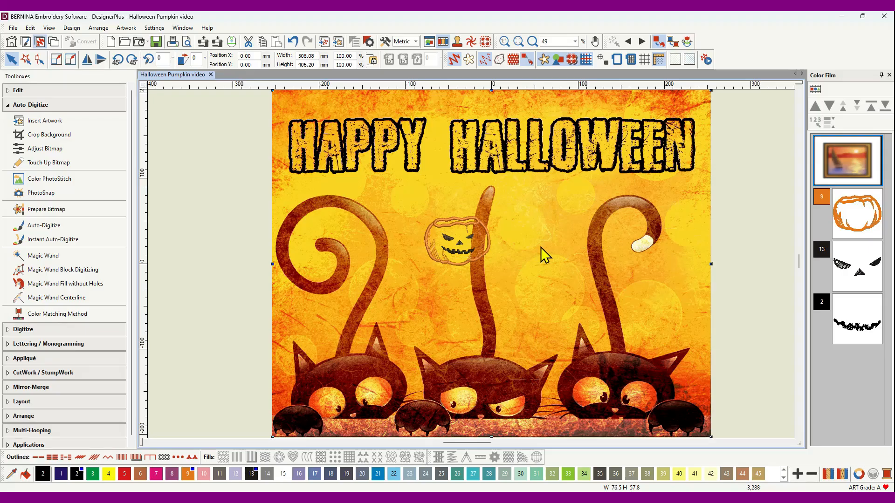
Crop the Halloween bitmap with a freehand outline around the leftmost cat, including its curled tail and paws.
scroll(540, 247, "down", 1)
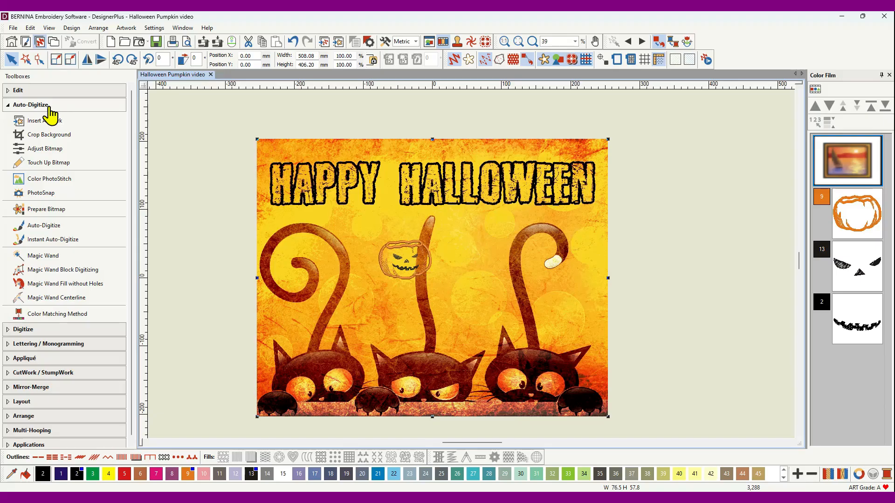
left_click(36, 139)
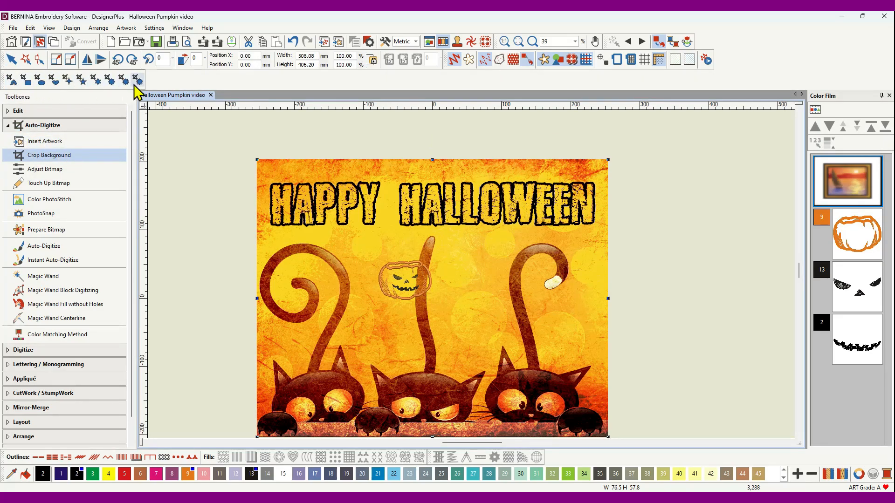
left_click(10, 81)
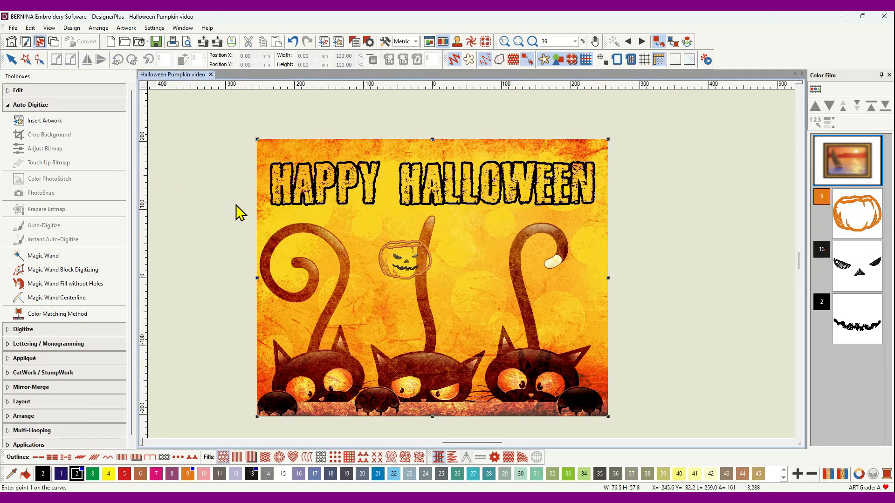
left_click(247, 241)
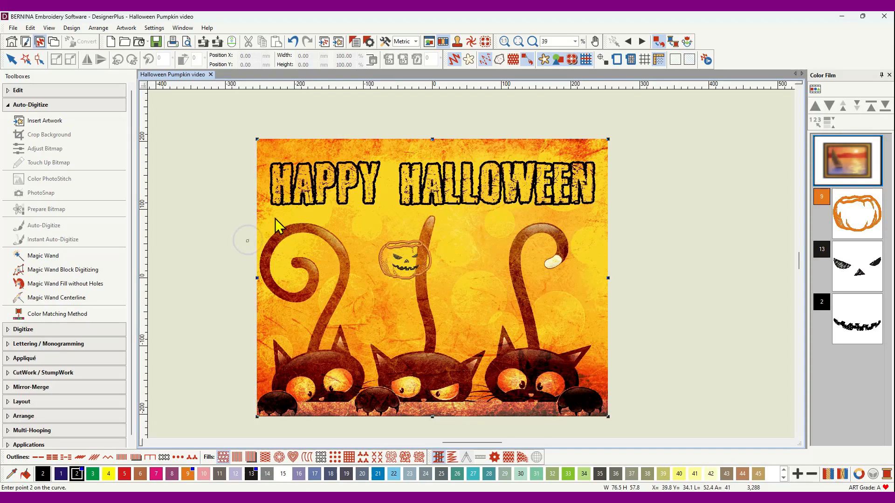
left_click(278, 214)
left_click(326, 218)
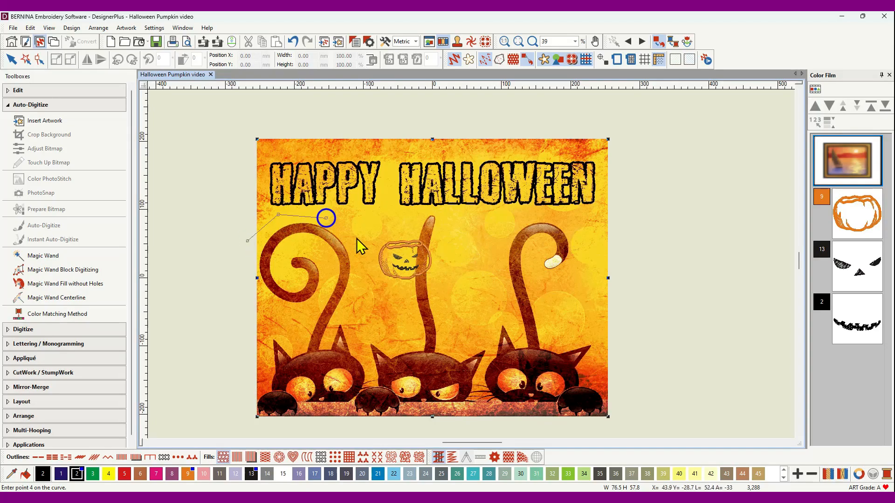
left_click(356, 294)
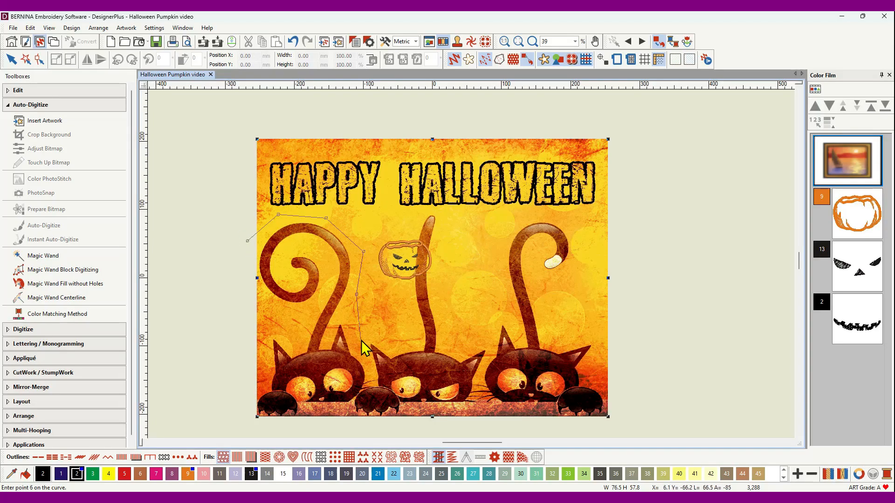
left_click(383, 377)
left_click(386, 388)
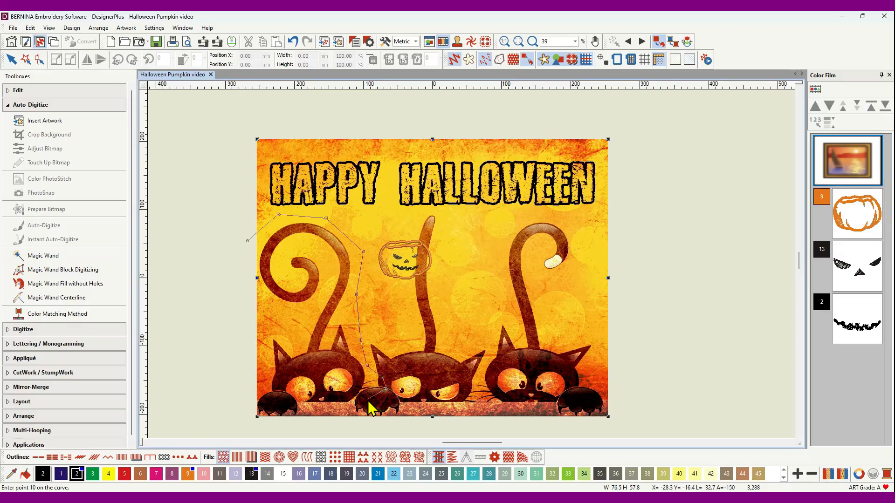
left_click(367, 400)
left_click(336, 409)
left_click(289, 420)
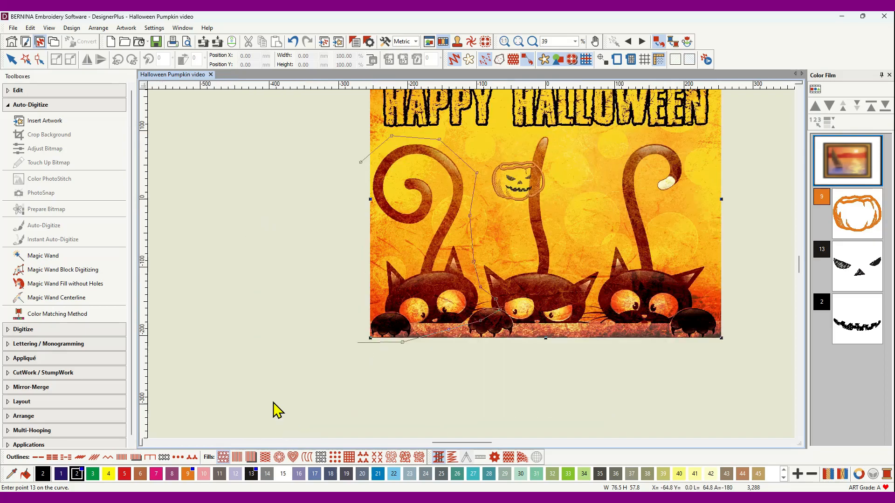
left_click(362, 343)
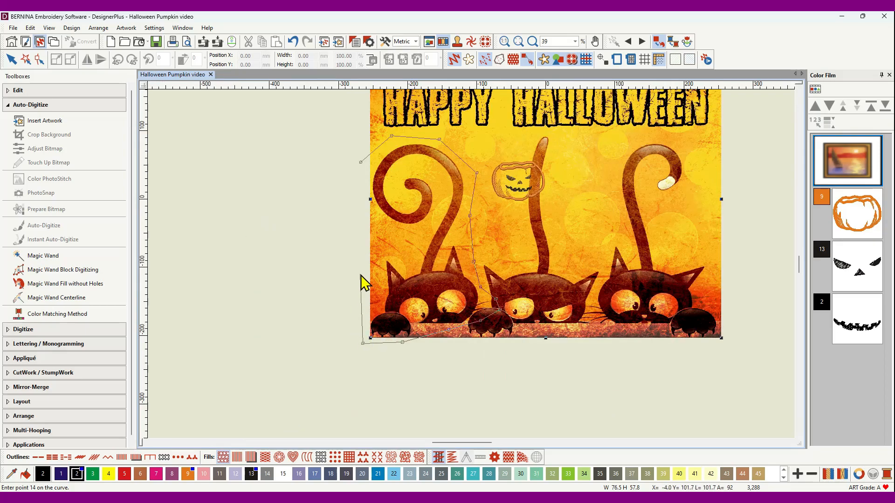
left_click(360, 274)
left_click(361, 173)
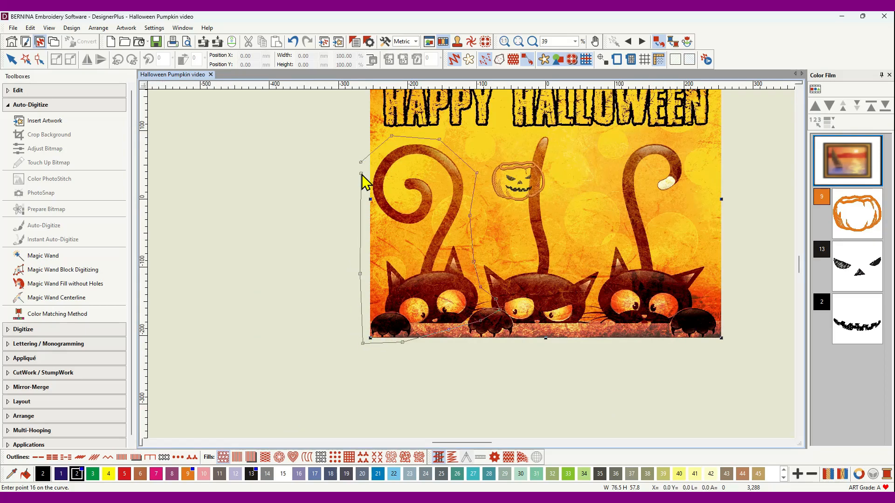
key("Return")
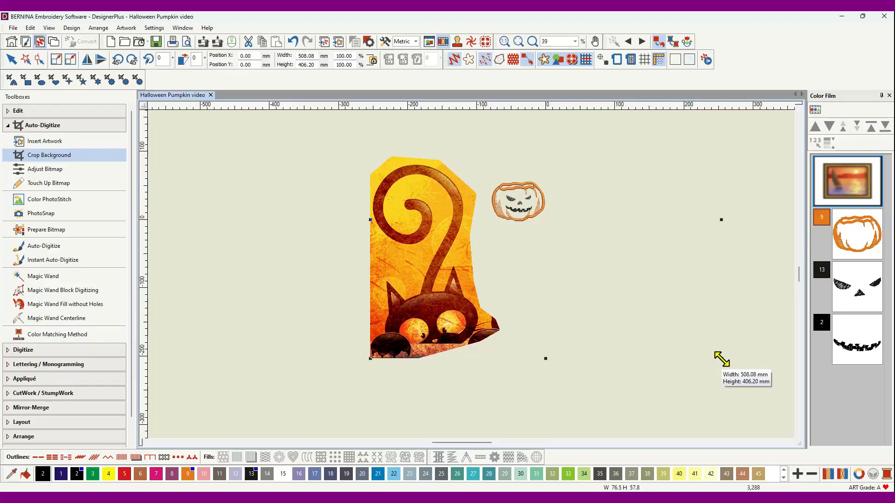
Scale the cropped cat artwork proportionally to about 139 mm wide and move it into the pumpkin's top opening.
left_click_drag(721, 359, 464, 174)
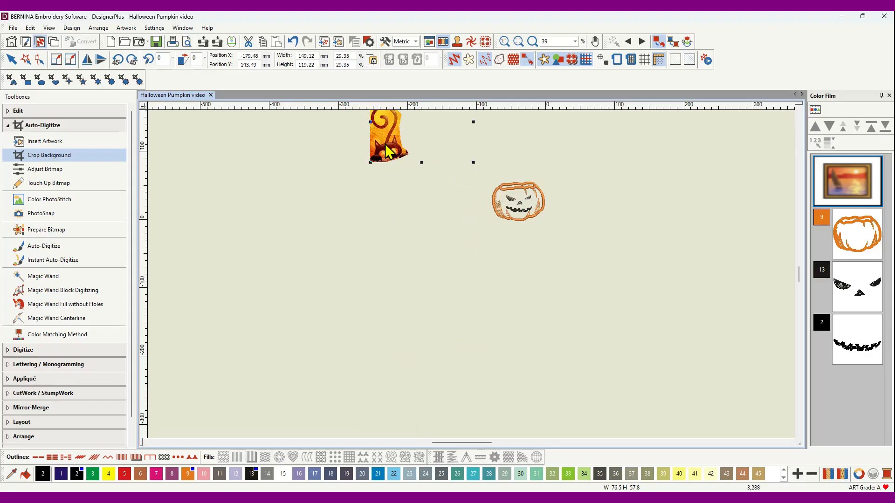
left_click_drag(394, 154, 516, 170)
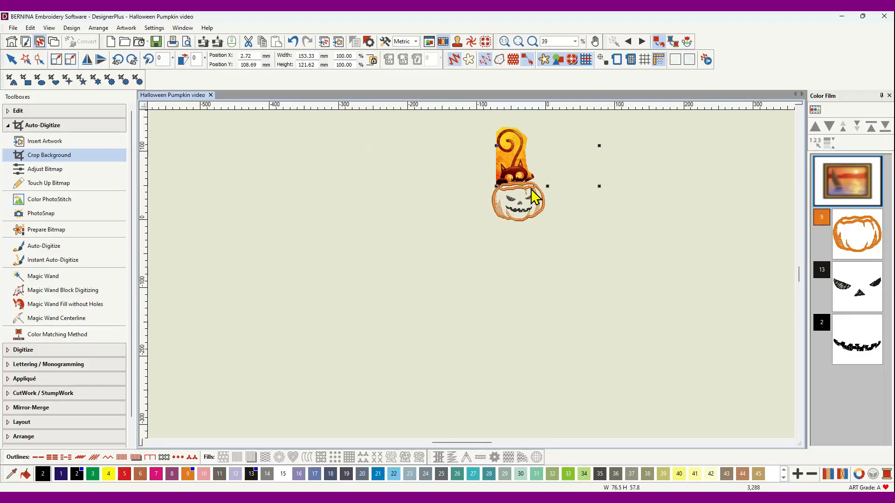
scroll(530, 188, "up", 3)
scroll(472, 275, "up", 5)
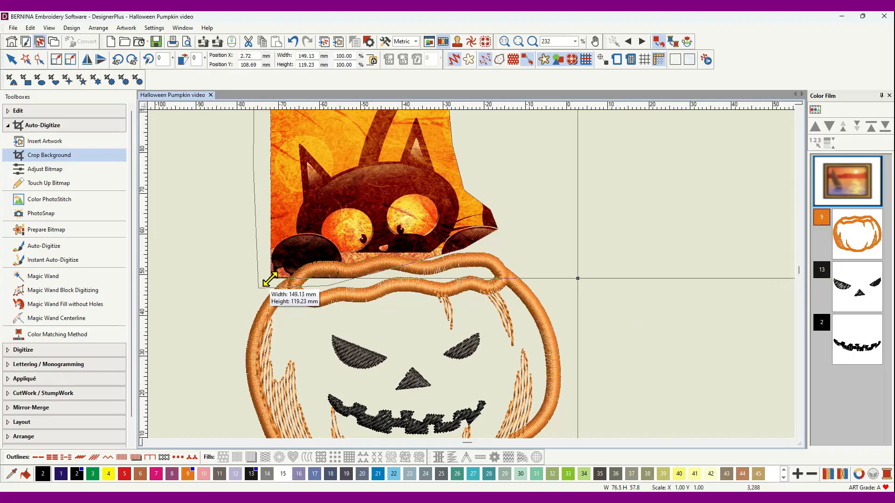
left_click_drag(269, 280, 326, 234)
left_click_drag(420, 217, 368, 280)
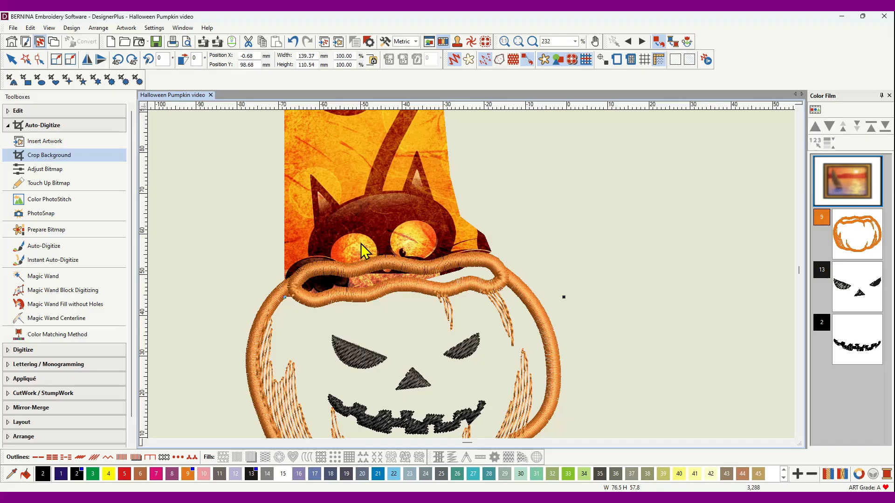
left_click_drag(361, 243, 362, 259)
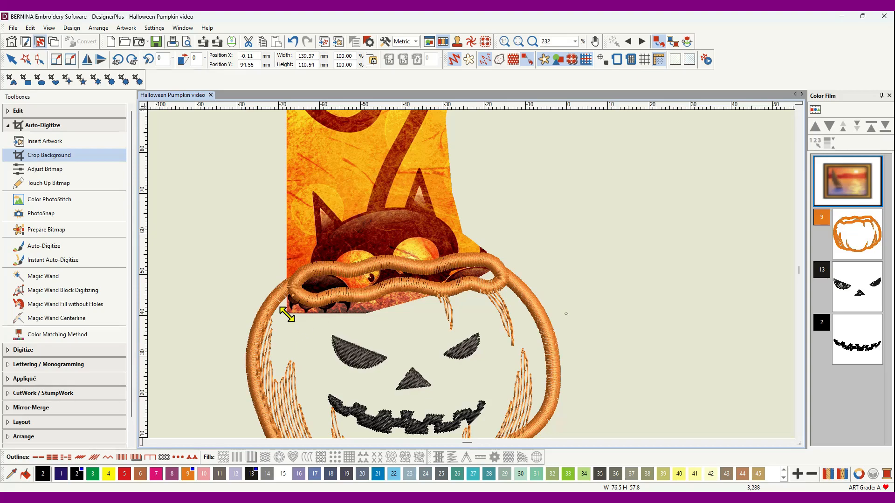
Rotate the cat artwork slightly counterclockwise and fine-tune its position so the cat peeks over the pumpkin's rim.
left_click_drag(286, 316, 303, 334)
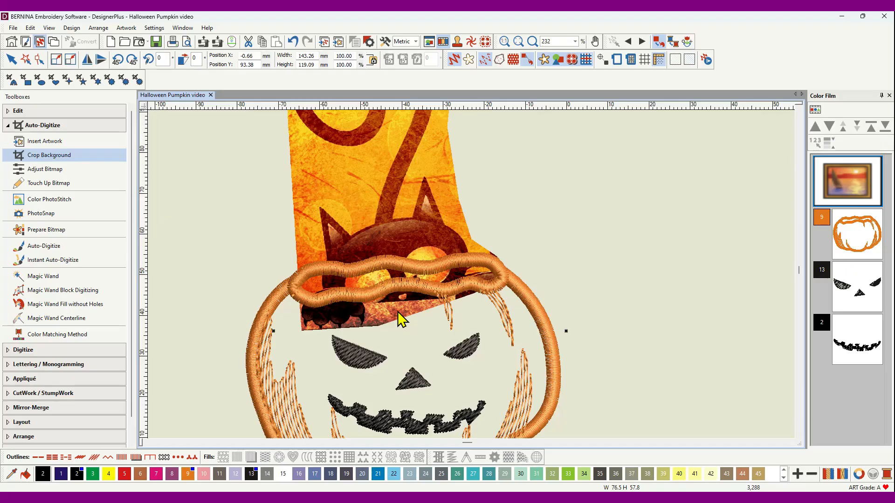
left_click_drag(401, 321, 390, 304)
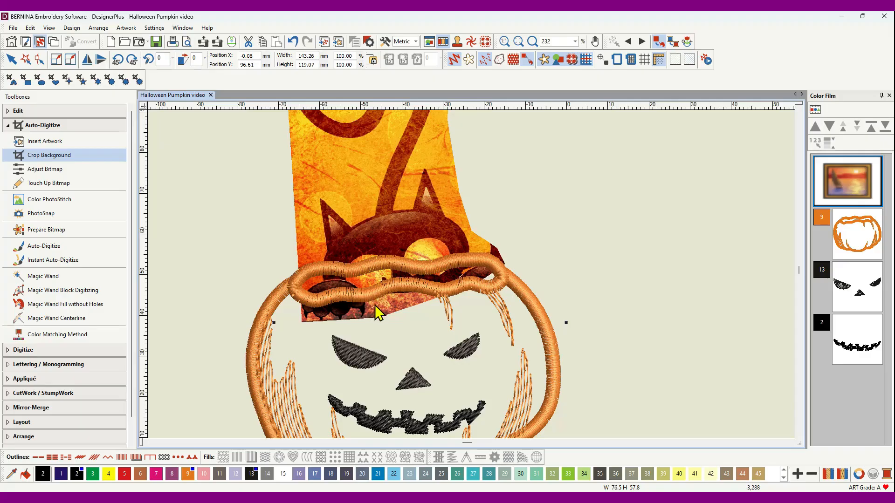
left_click_drag(390, 303, 389, 298)
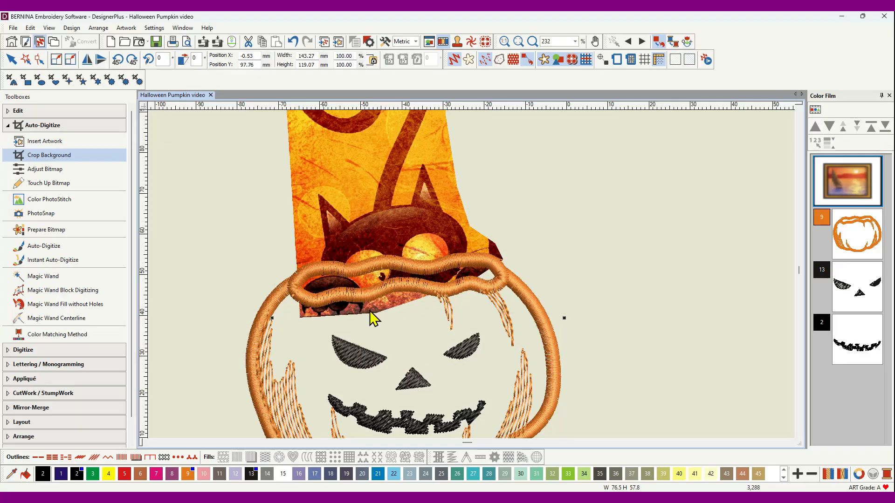
left_click_drag(381, 304, 381, 307)
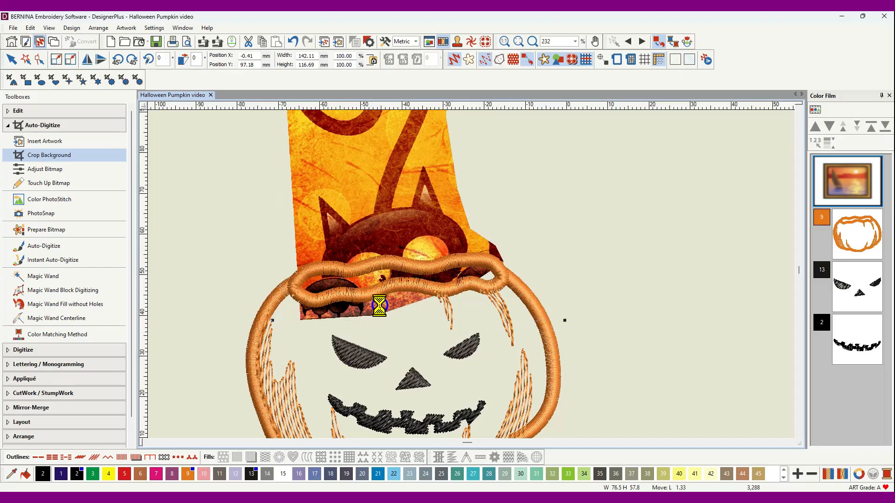
key("Down")
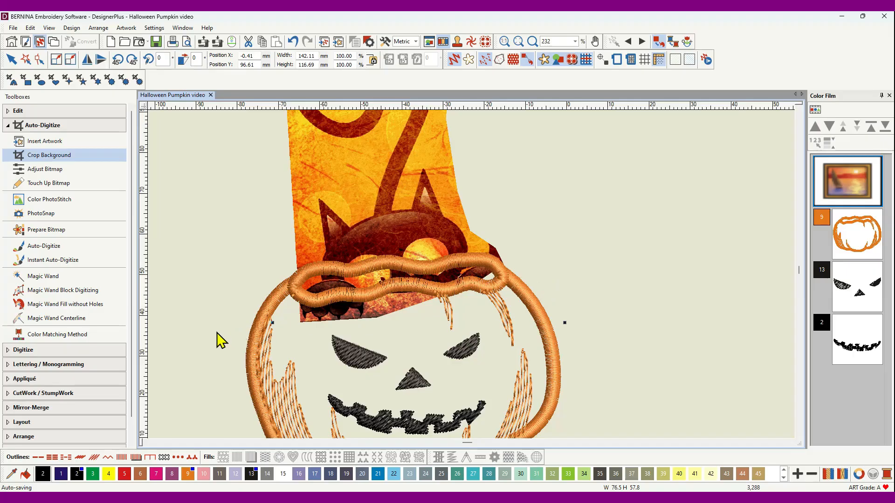
key("Escape")
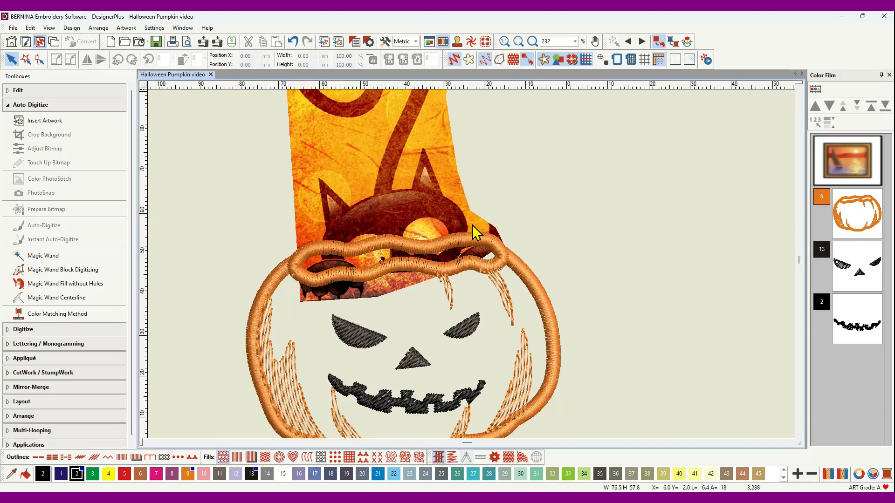
Lock and hide the pumpkin's orange outline, eyes and nose, and mouth colour blocks, leaving only the cat artwork displayed.
left_click(850, 222)
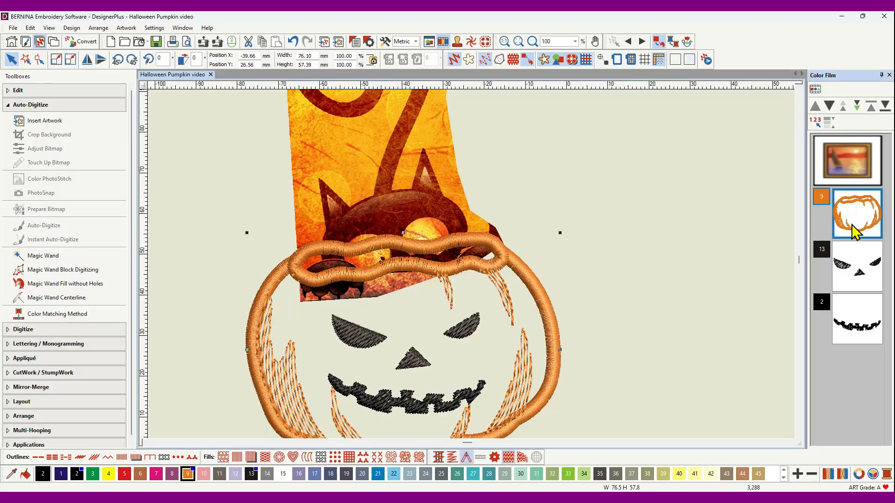
left_click(858, 327, "shift")
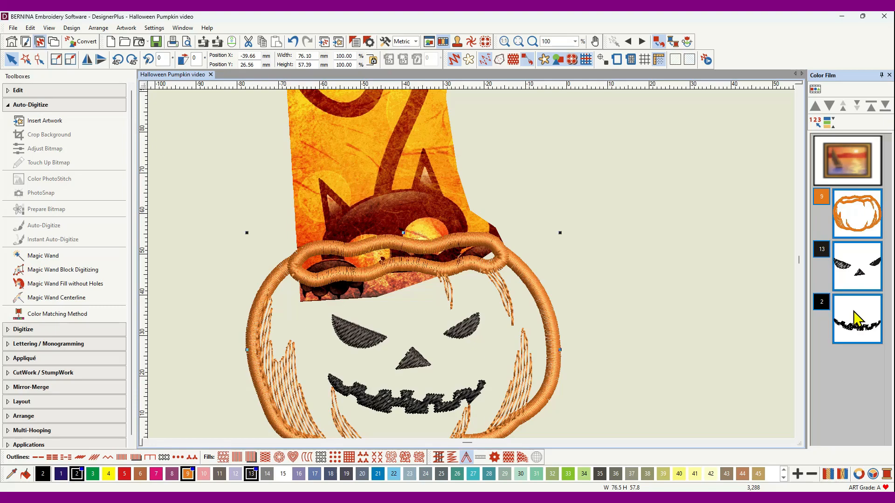
right_click(855, 319)
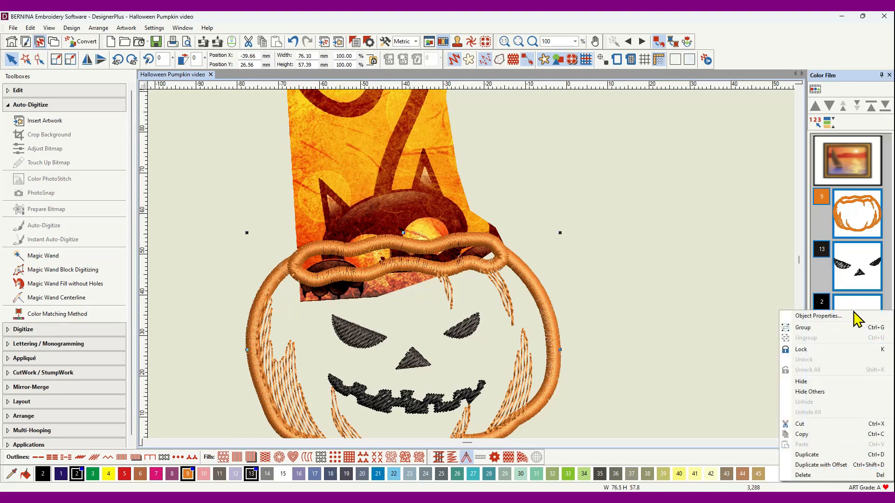
left_click(803, 350)
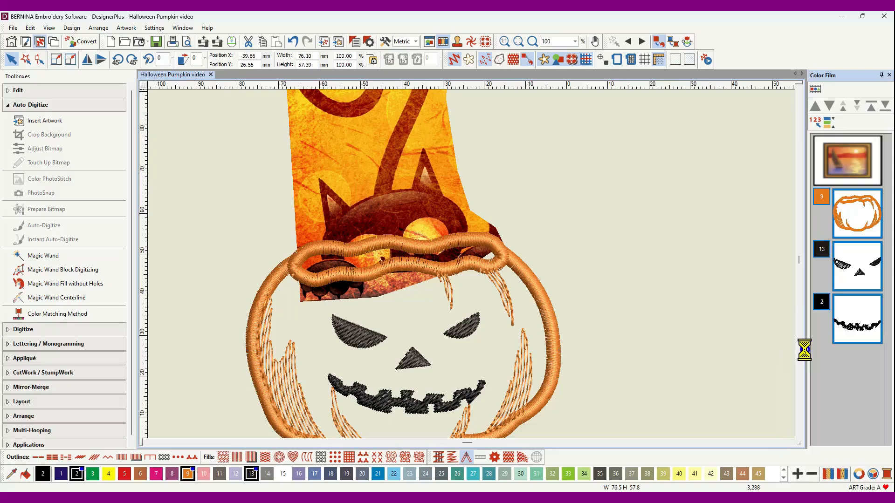
right_click(859, 273)
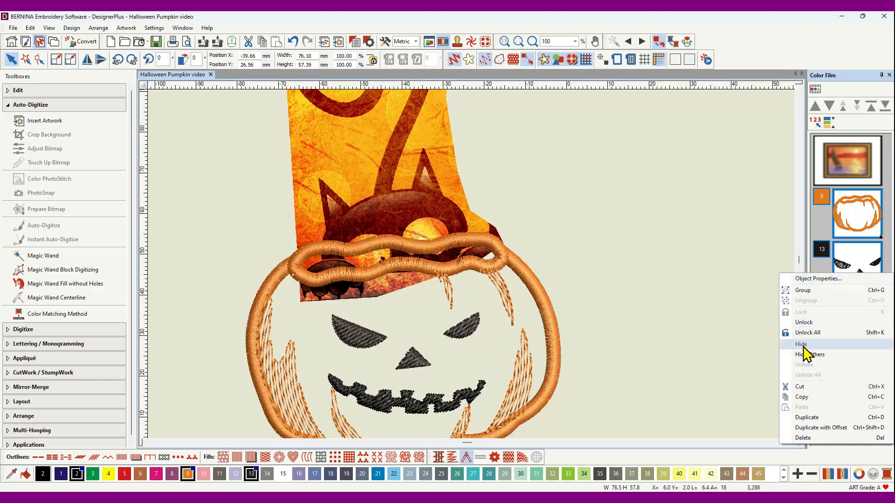
left_click(802, 345)
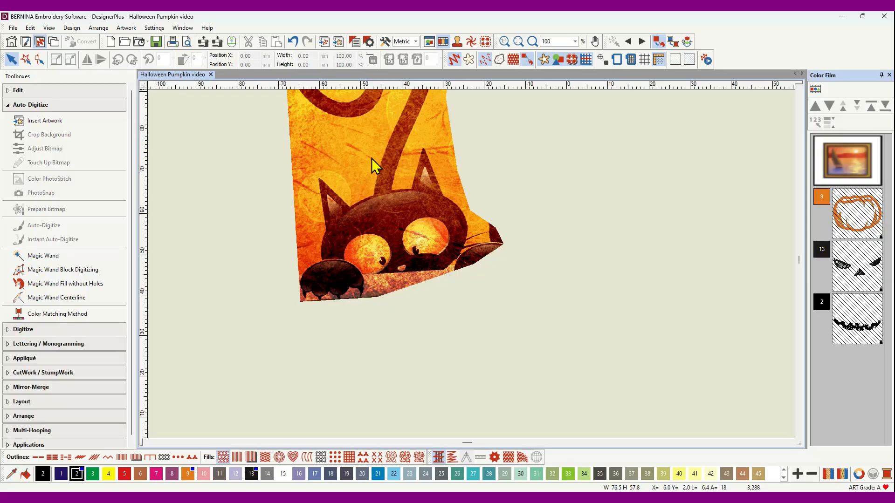
scroll(375, 154, "up", 1)
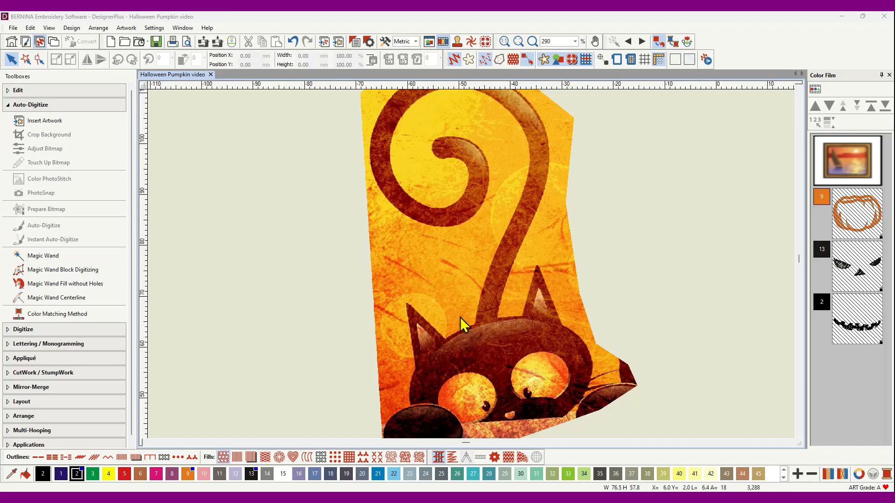
Move the cat artwork slightly upward and lock it in place.
left_click(457, 310)
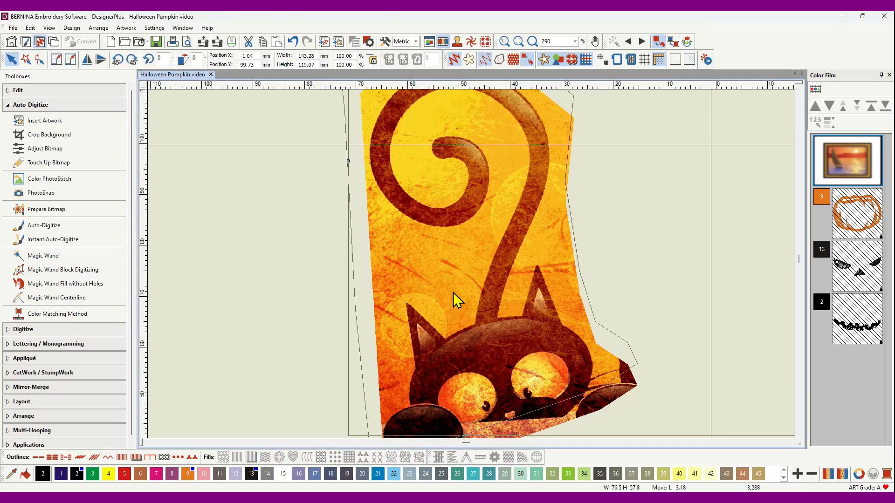
left_click_drag(453, 283, 454, 276)
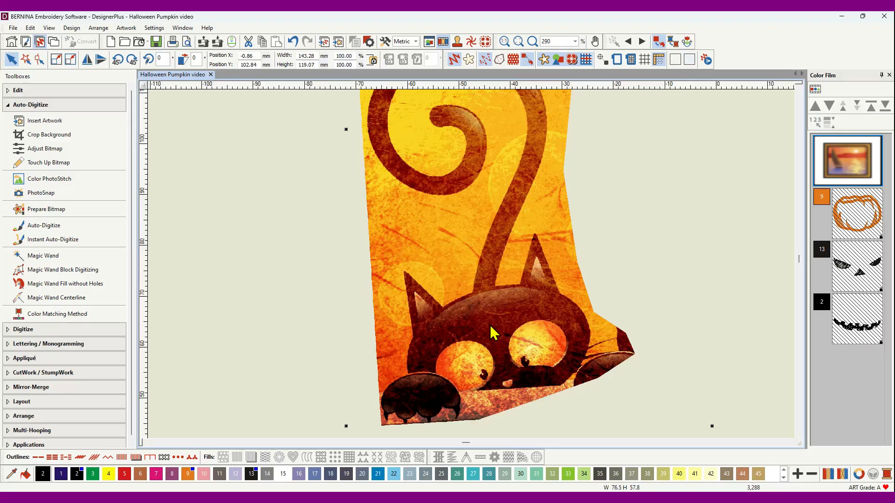
left_click_drag(491, 336, 502, 416)
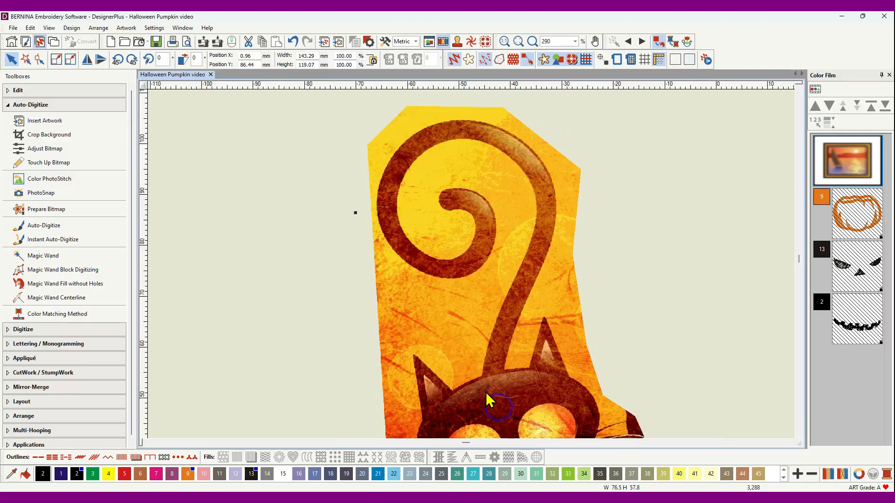
left_click(293, 41)
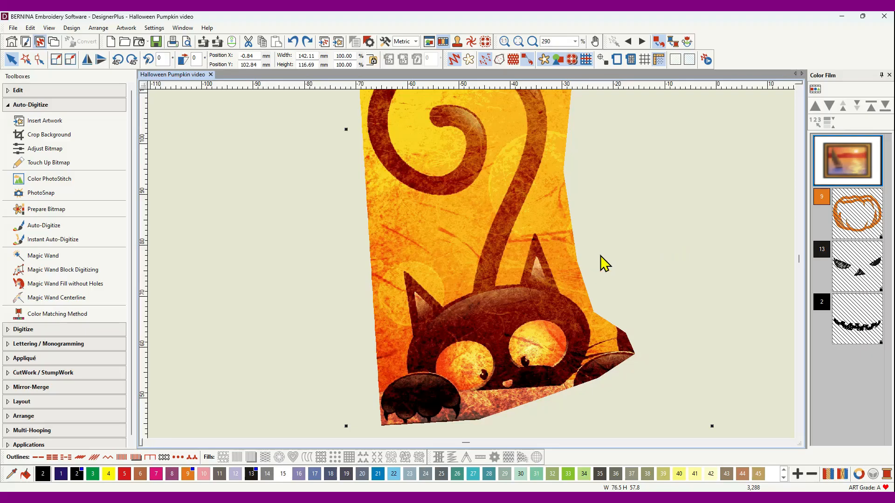
right_click(549, 269)
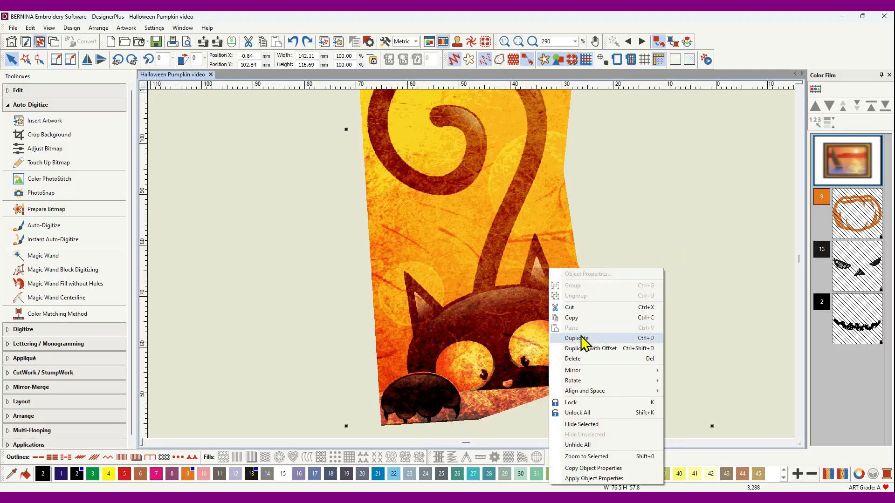
left_click(576, 403)
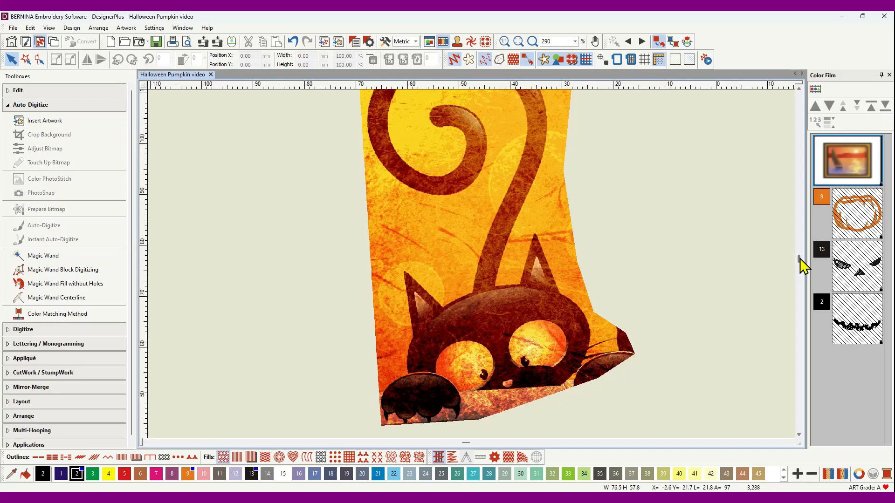
Start digitizing the cat's tail with the Block tool, placing paired points across the rounded inner tip of the curl.
left_click_drag(799, 258, 799, 258)
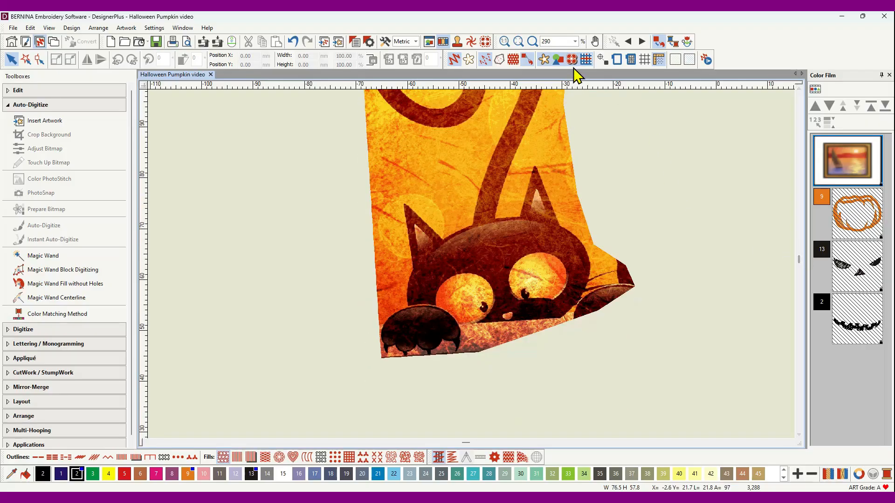
left_click(595, 41)
left_click_drag(480, 122, 492, 273)
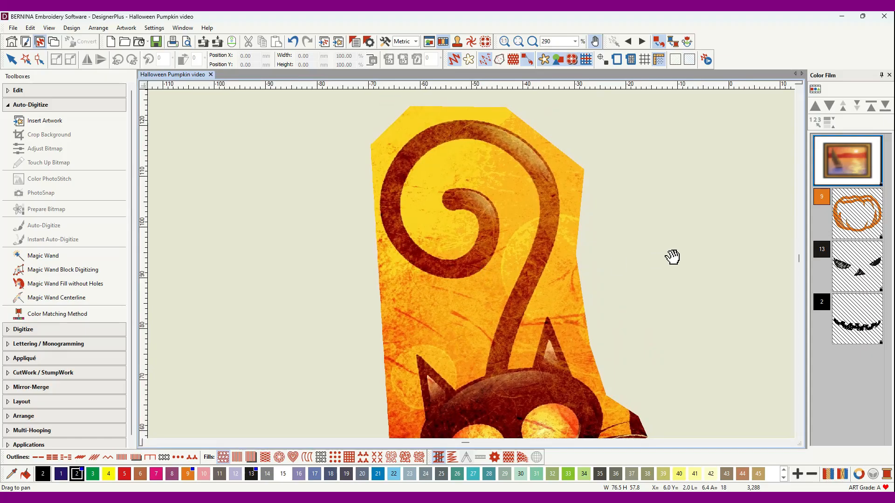
left_click(595, 41)
left_click(595, 42)
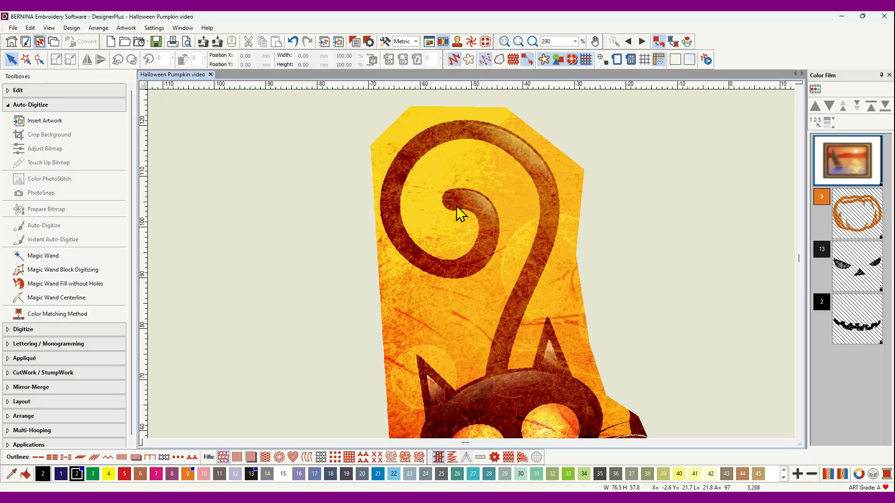
left_click(33, 331)
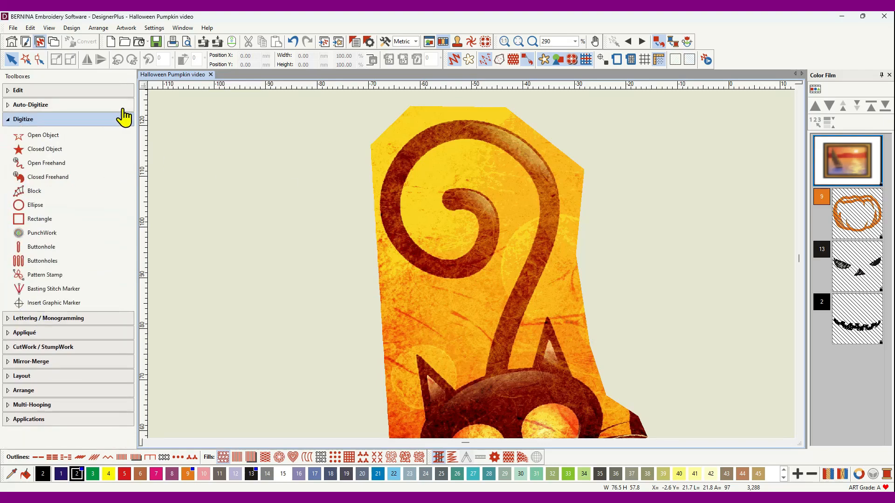
left_click(40, 193)
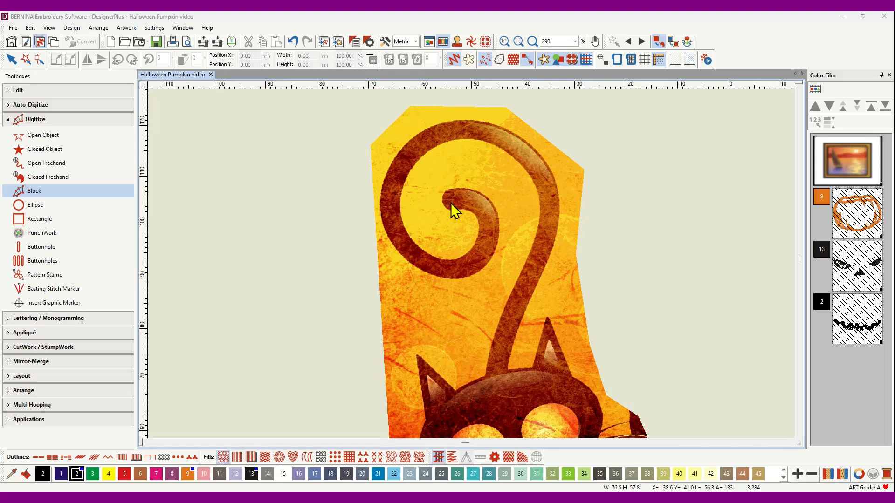
scroll(471, 264, "up", 5)
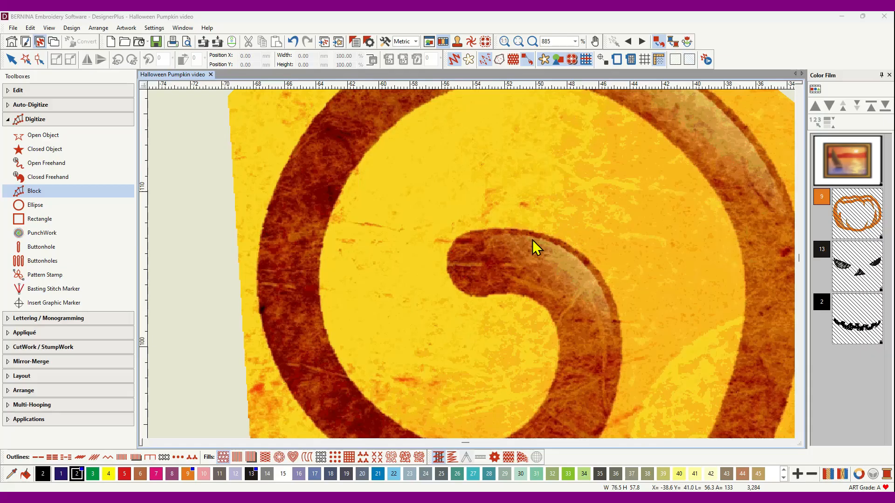
left_click(448, 254)
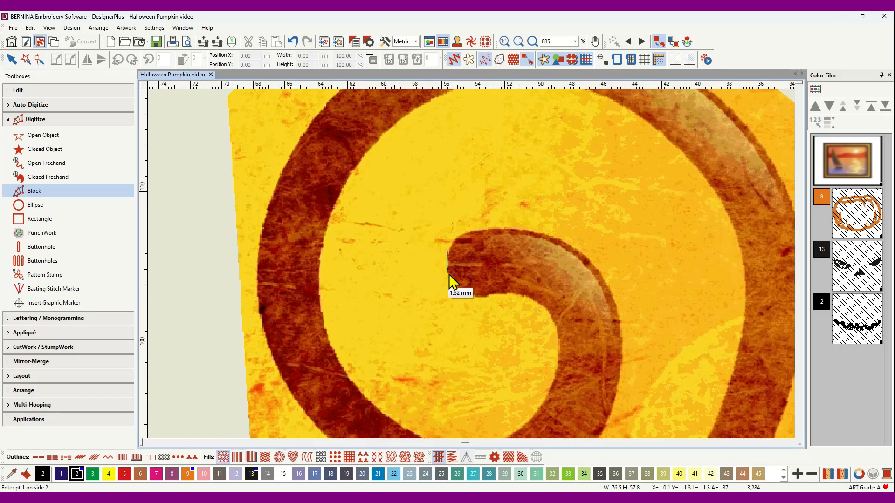
left_click(447, 274)
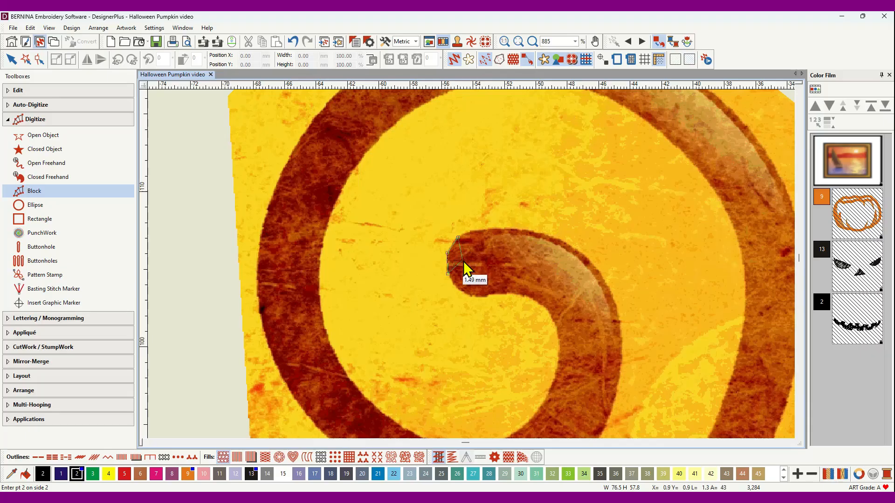
left_click(458, 289)
left_click(486, 232)
left_click(486, 298)
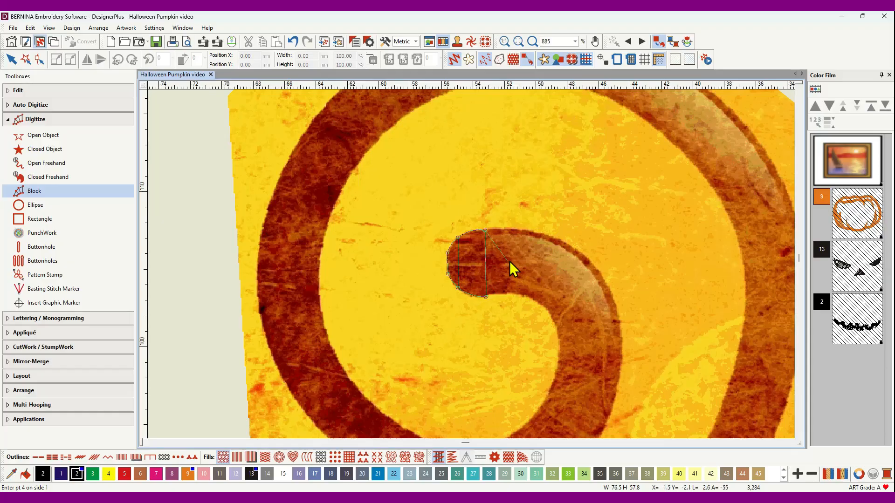
Continue the tail block with paired points on both edges along the curl and finish it where the tail meets the head.
left_click(531, 233)
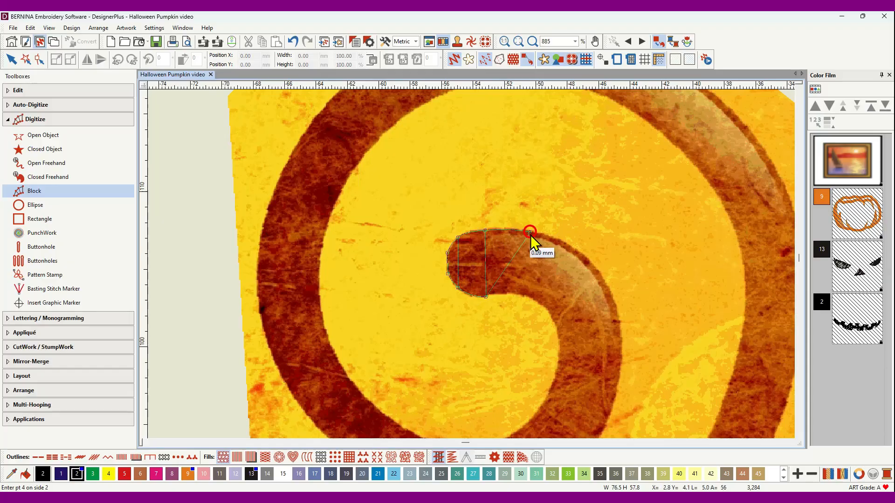
left_click(518, 292)
left_click(583, 258)
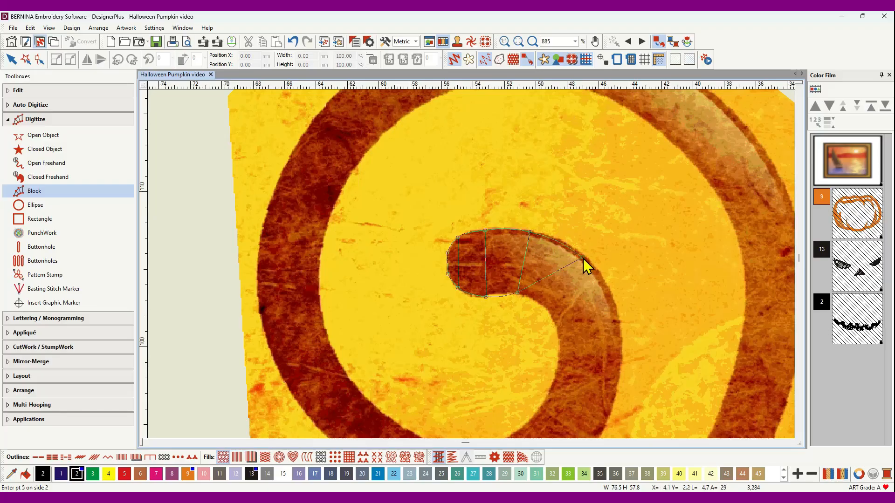
left_click(545, 306)
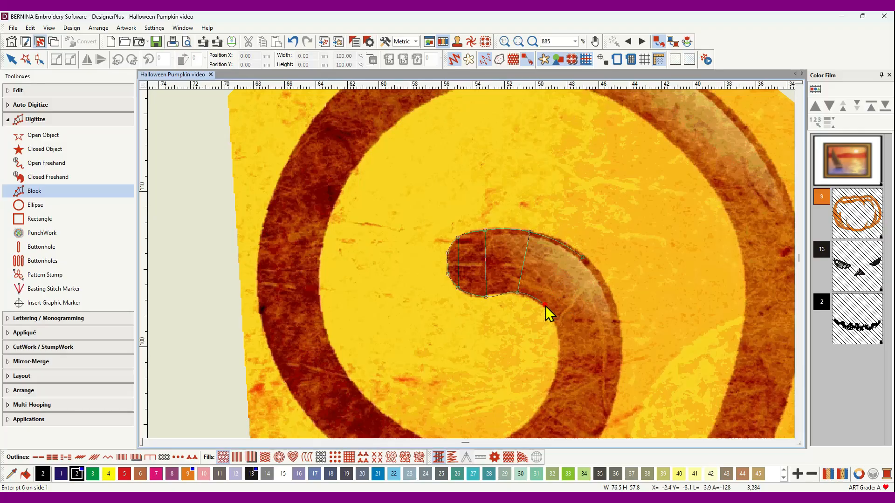
left_click(614, 305)
left_click(554, 318)
left_click(613, 305)
left_click(621, 352)
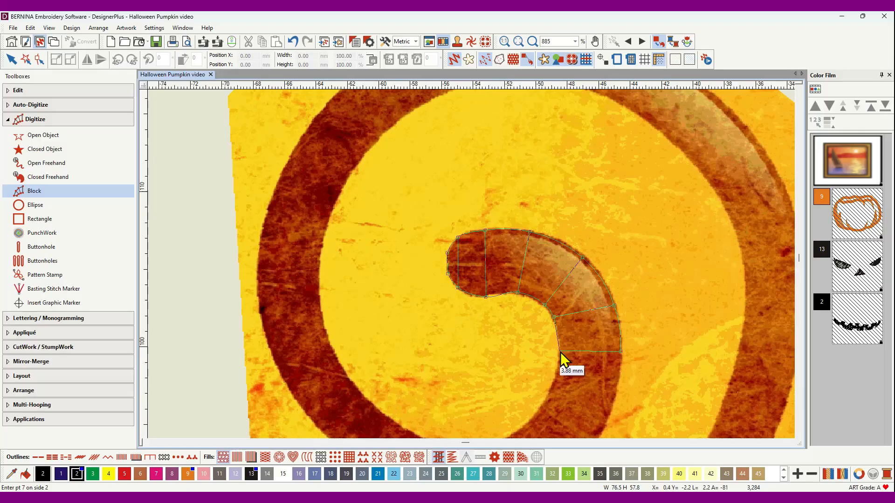
left_click(560, 351)
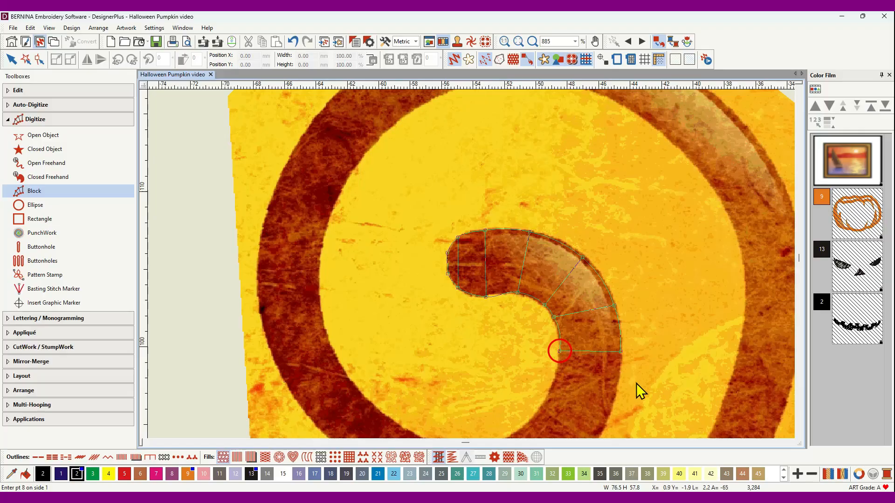
left_click(613, 405)
left_click(555, 383)
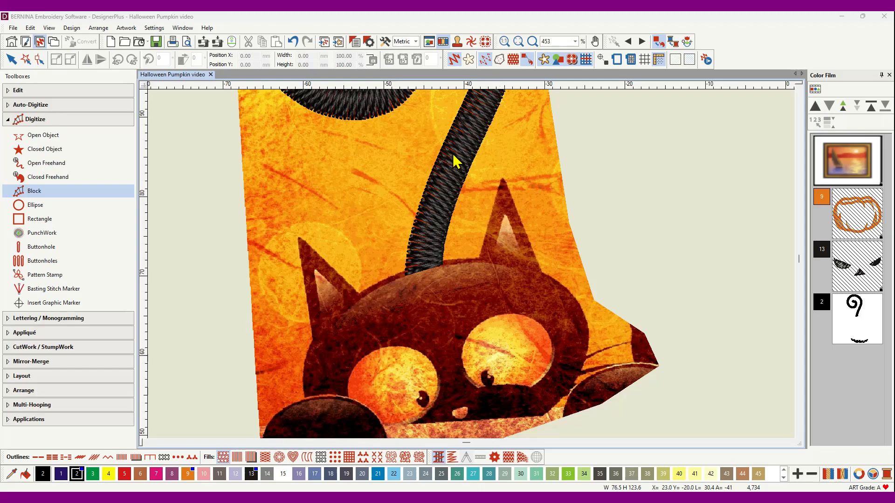
List the design's individual objects in the Color Film and select only the digitized tail.
scroll(474, 270, "down", 3)
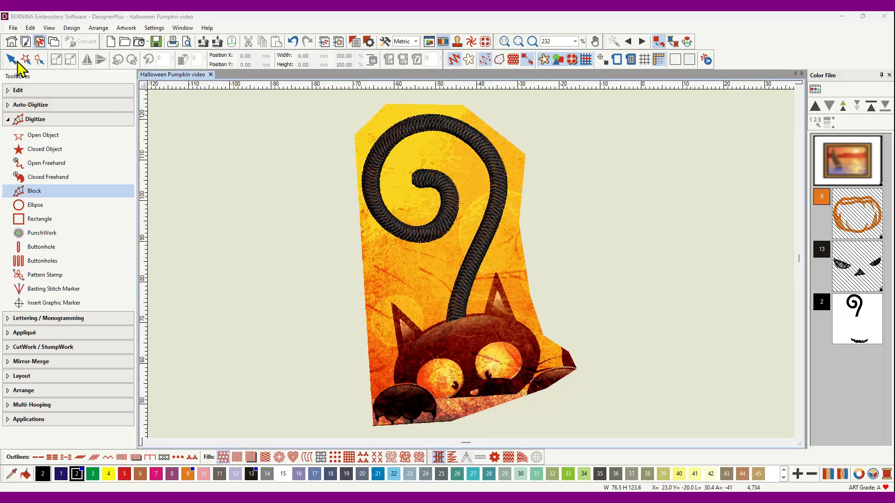
left_click(859, 328)
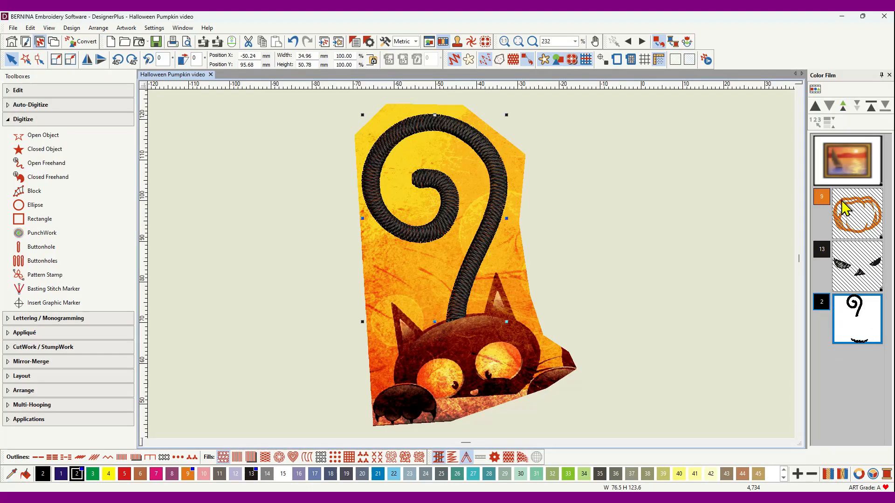
left_click(815, 89)
scroll(837, 285, "down", 5)
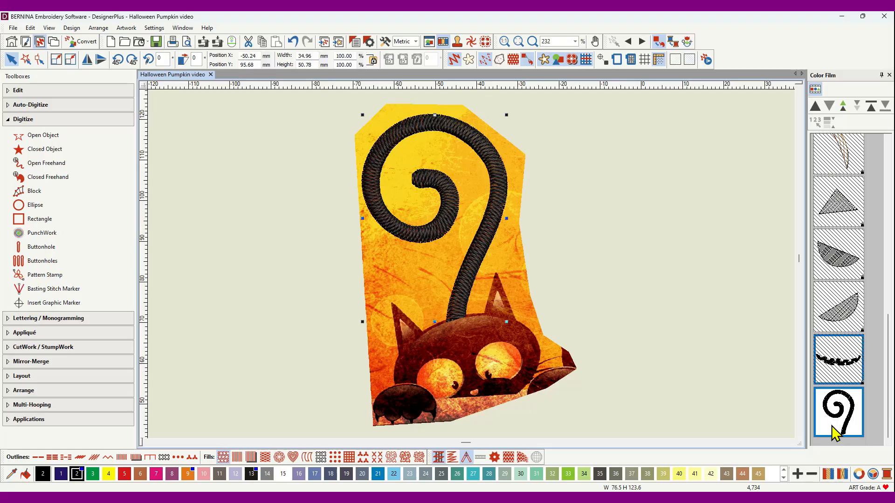
left_click(732, 390)
left_click(842, 414)
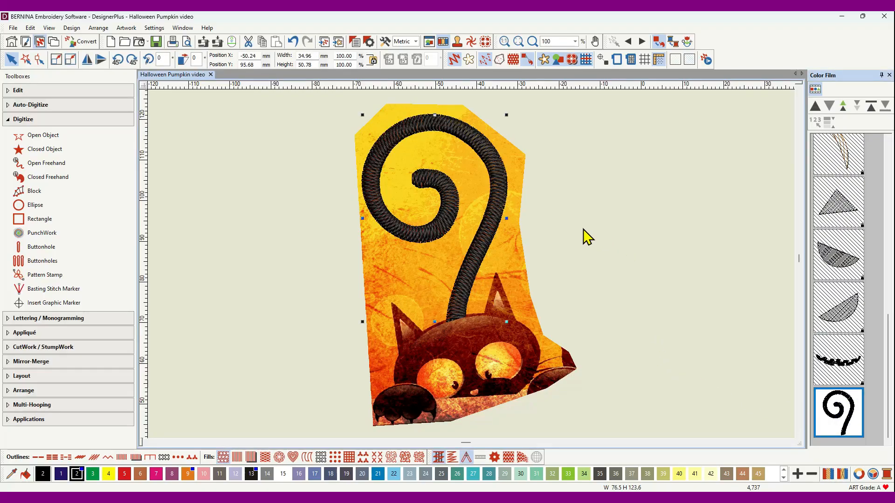
Reshape the lower part of the tail block by adjusting its reshape points just above the cat's head.
left_click(39, 60)
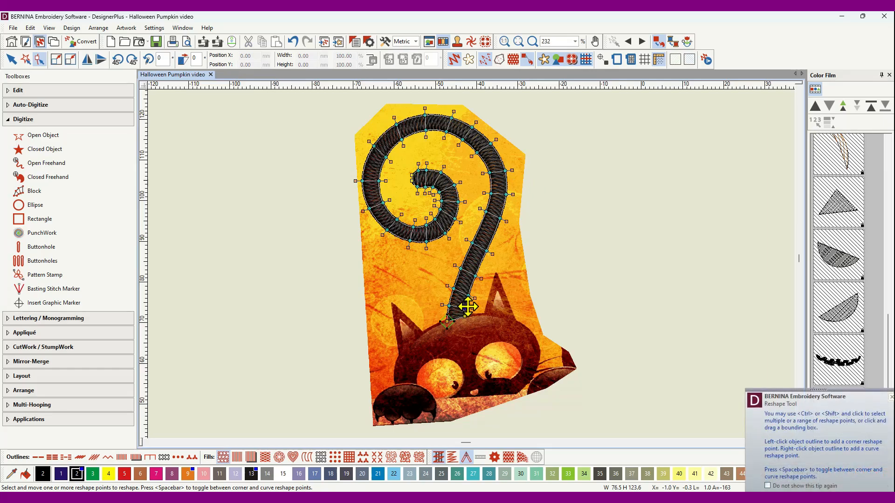
scroll(468, 306, "up", 1)
scroll(471, 264, "up", 2)
scroll(473, 272, "down", 1)
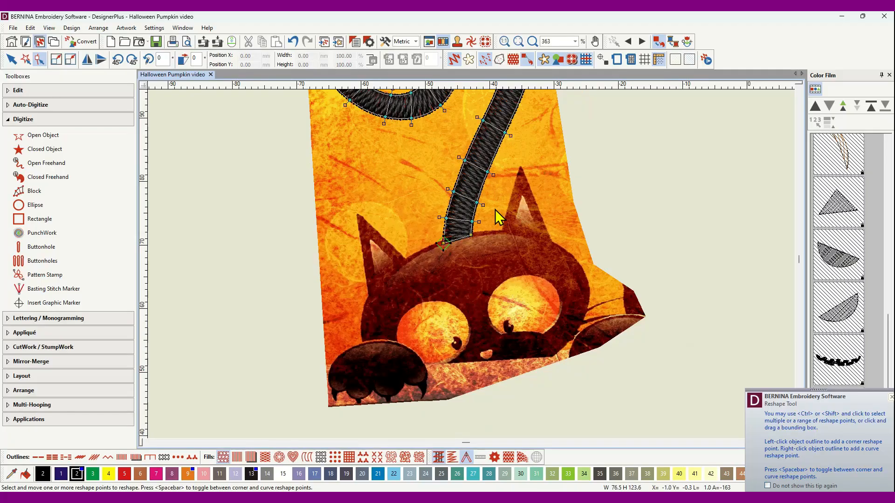
left_click_drag(447, 189, 445, 193)
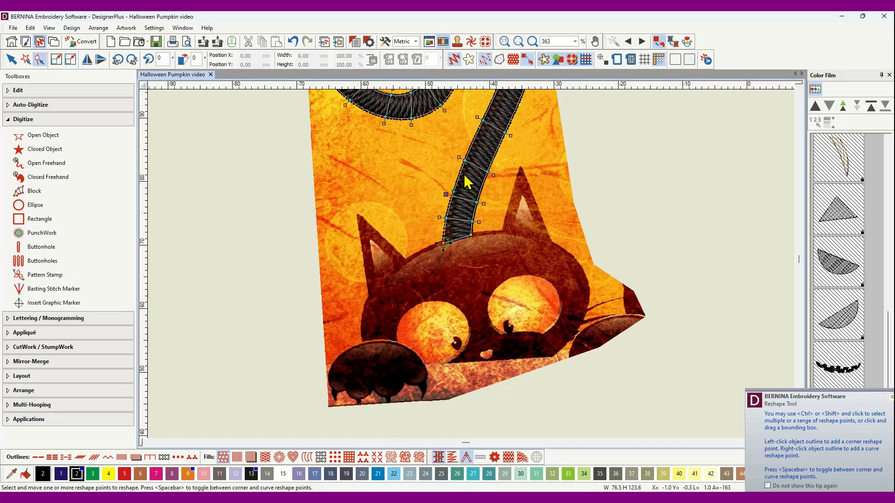
left_click_drag(459, 158, 459, 158)
left_click_drag(458, 158, 498, 173)
left_click_drag(440, 216, 438, 219)
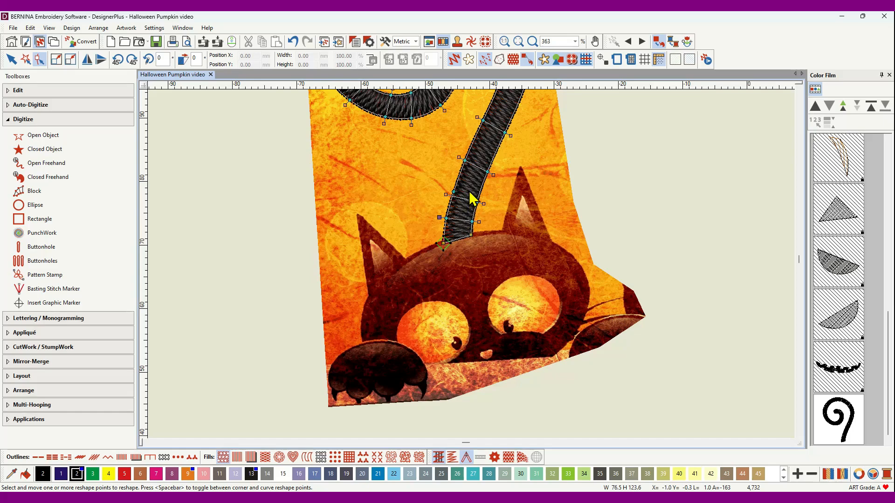
Delete the digitized tail block, leaving the cat artwork in place.
scroll(465, 201, "down", 2)
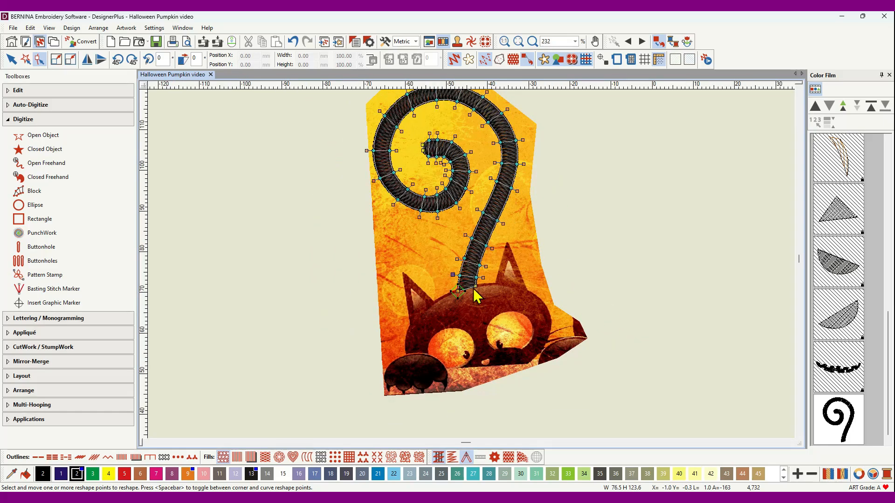
left_click(423, 198)
left_click(844, 424)
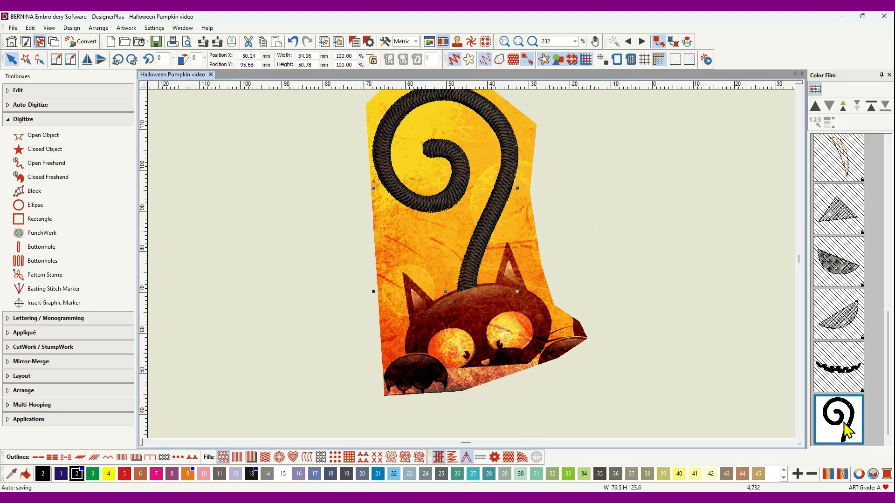
key("Delete")
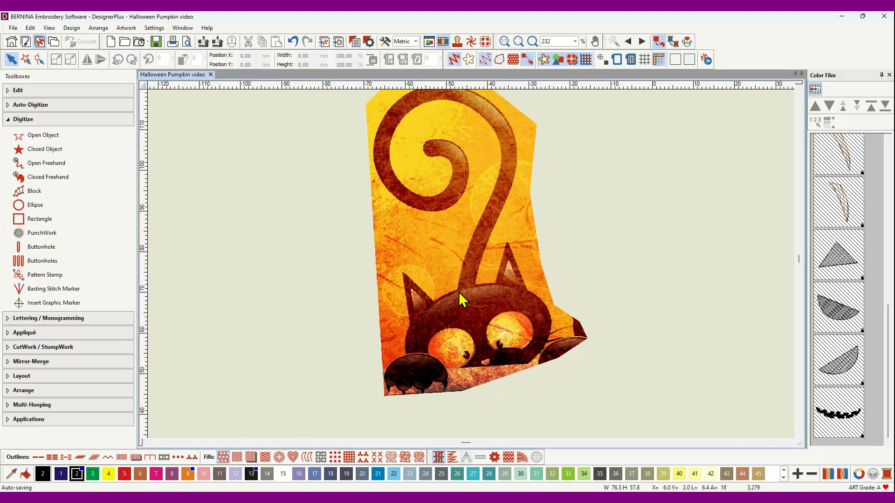
Start a closed object where the tail meets the cat's head and trace its inner edge up the stem to the top of the curl.
left_click(41, 149)
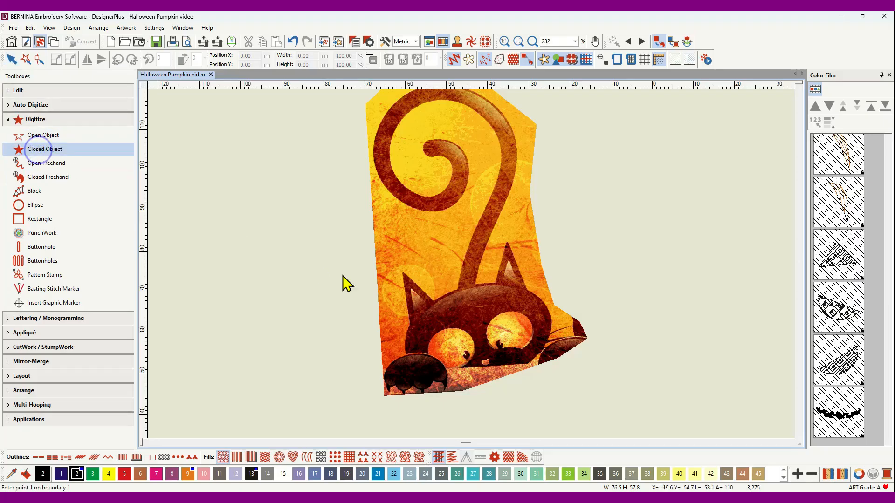
left_click(457, 291)
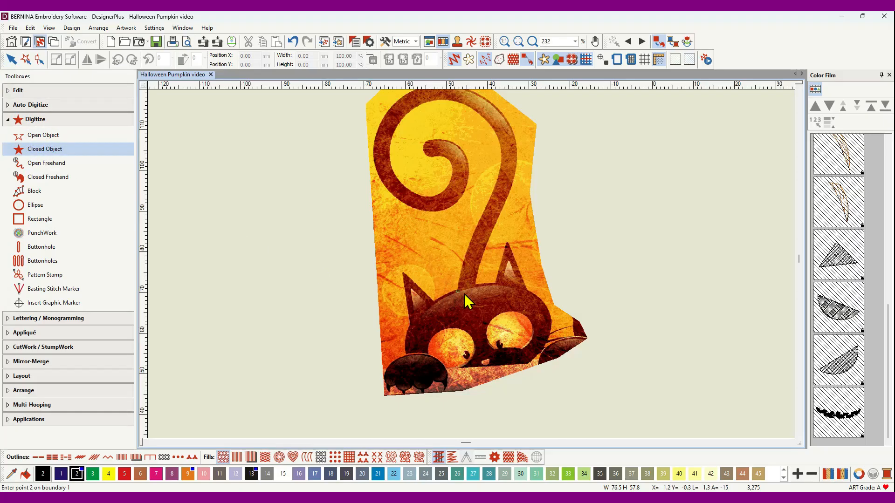
scroll(462, 292, "up", 5)
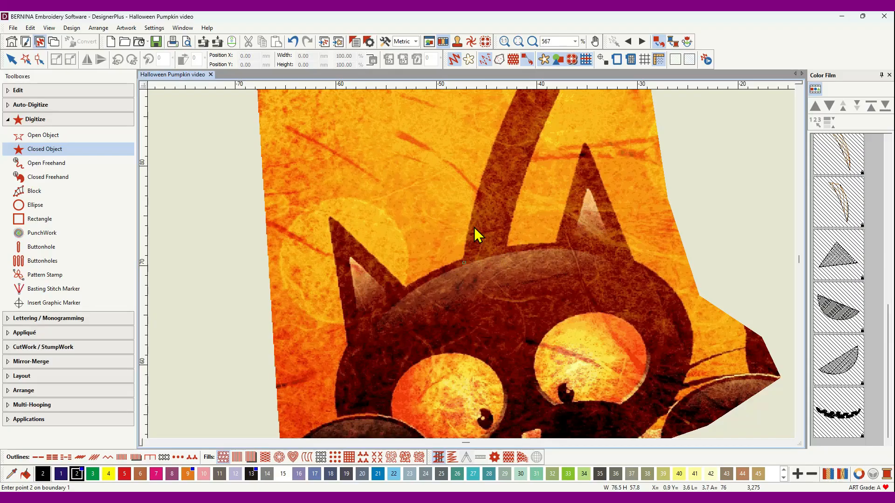
left_click(478, 191)
left_click(509, 108)
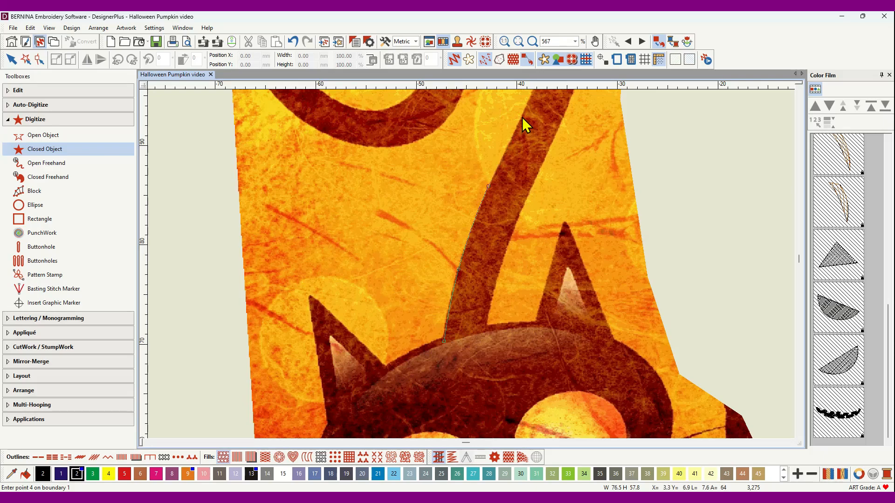
left_click(522, 118)
key("shift+z")
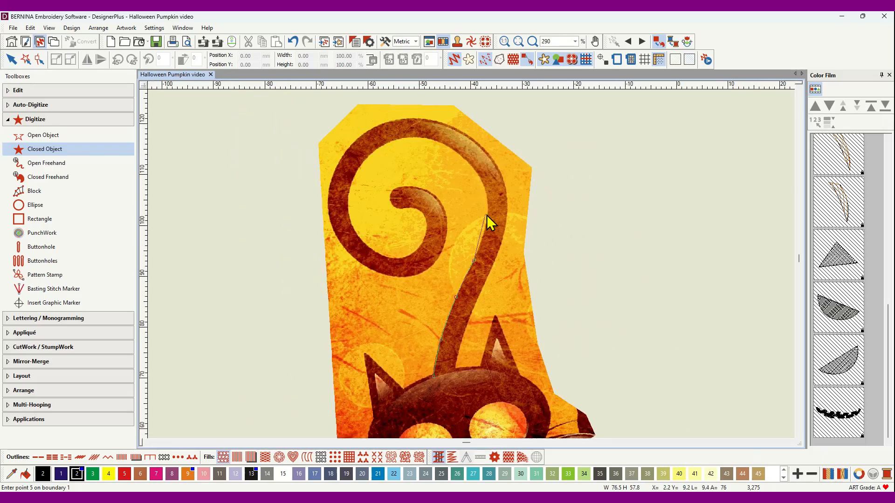
left_click(488, 214)
left_click(472, 165)
left_click(437, 141)
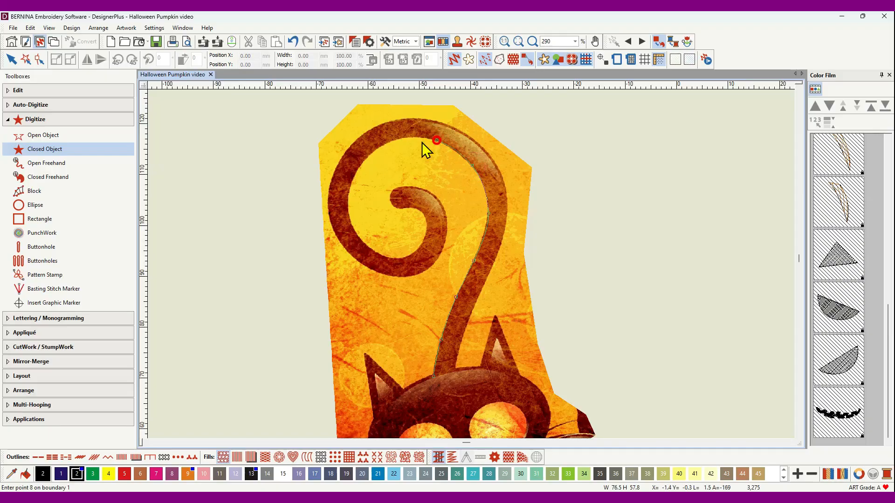
Continue the tail outline along the inner edge of the spiral and around the rounded tail tip.
left_click(371, 154)
left_click(348, 201)
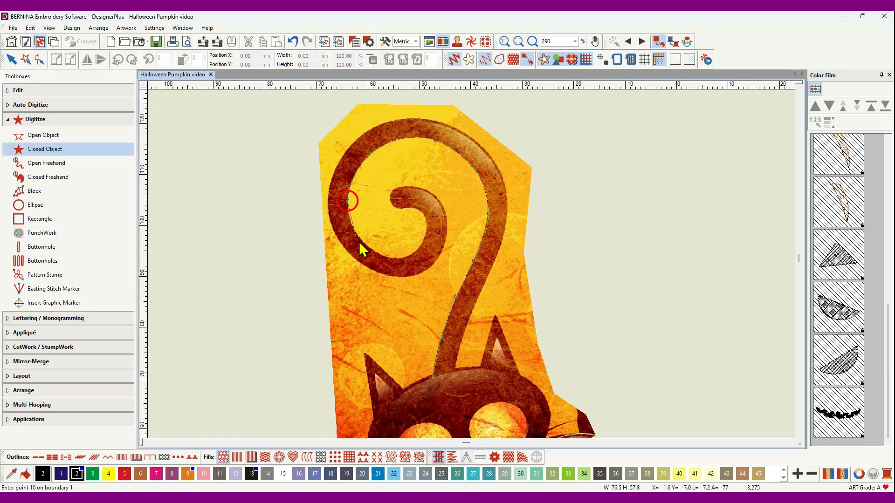
left_click(365, 245)
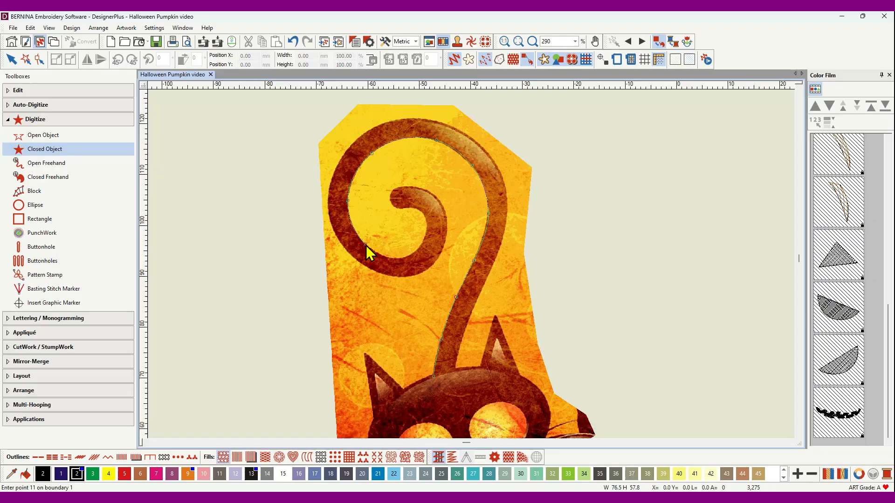
left_click(392, 259)
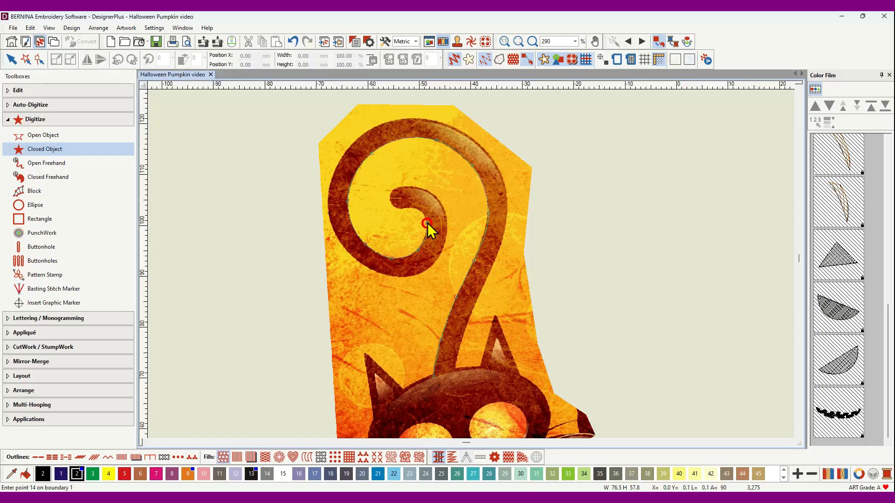
left_click(398, 188)
left_click(414, 188)
left_click(436, 198)
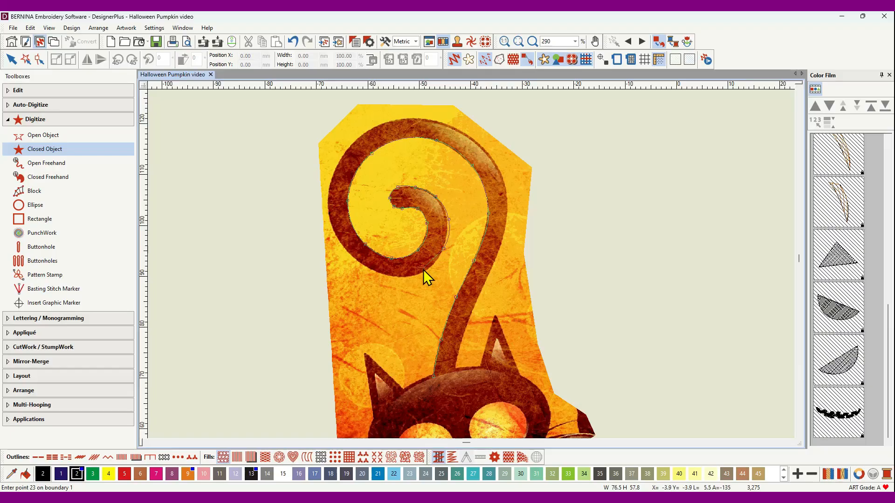
Trace the outer edge of the spiral from the underside of the curl back up to its top.
left_click(388, 276)
left_click(349, 253)
left_click(328, 200)
left_click(360, 140)
left_click(402, 119)
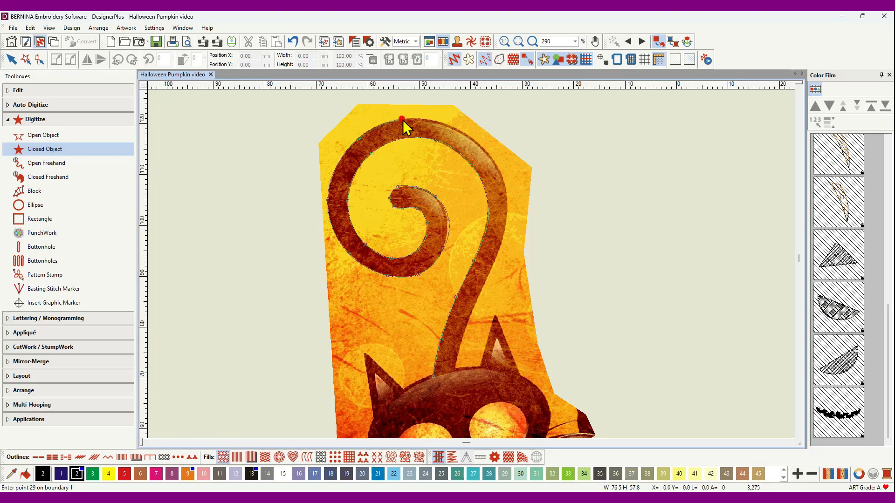
Trace the tail's outer edge from the top of the curl down to the head and complete the closed object.
left_click(455, 127)
left_click(507, 208)
left_click(492, 267)
left_click(469, 320)
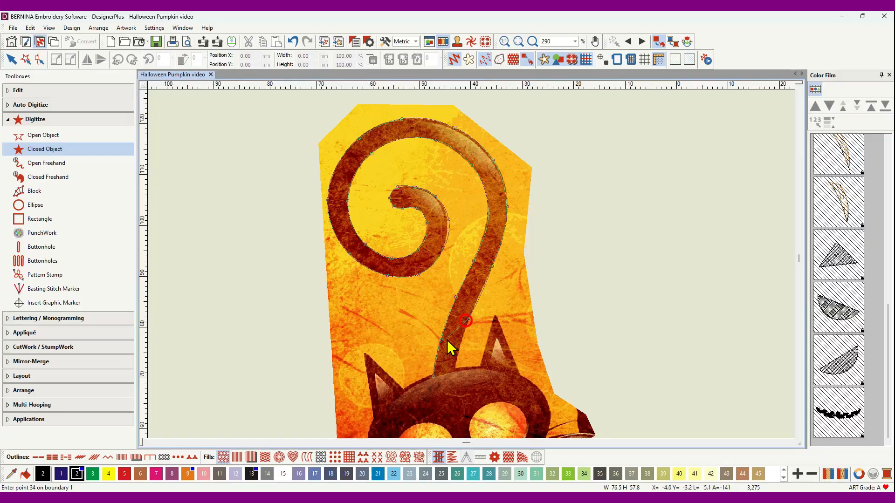
left_click(456, 372)
key("Return")
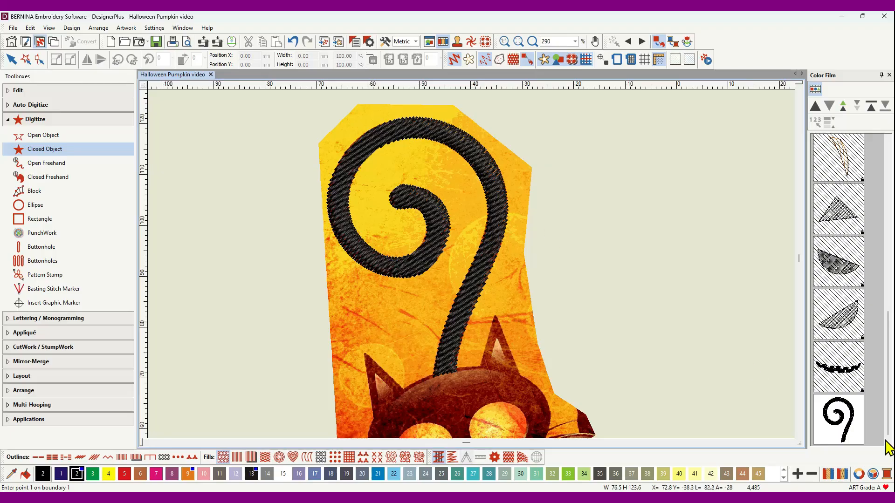
Select the new tail and add three stitch angle lines across its stem, at about 5°, 164° and 153° from the base upward.
left_click(849, 431)
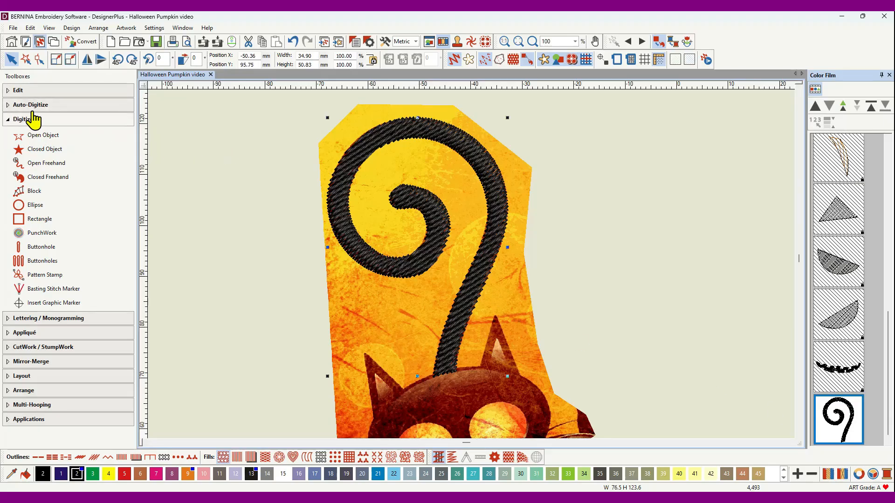
left_click(28, 92)
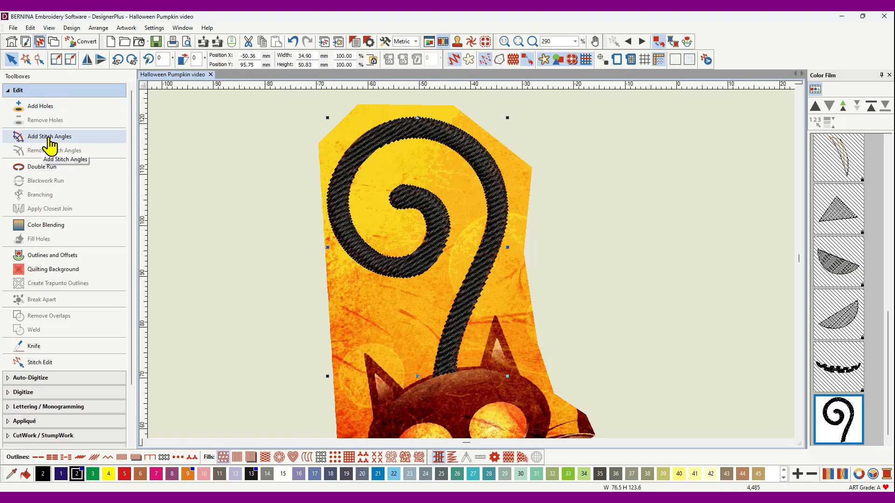
left_click(49, 137)
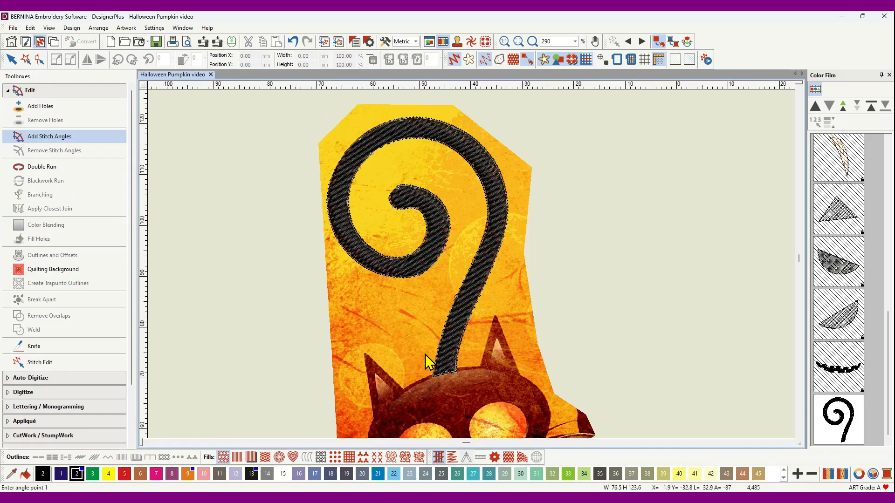
left_click(466, 351)
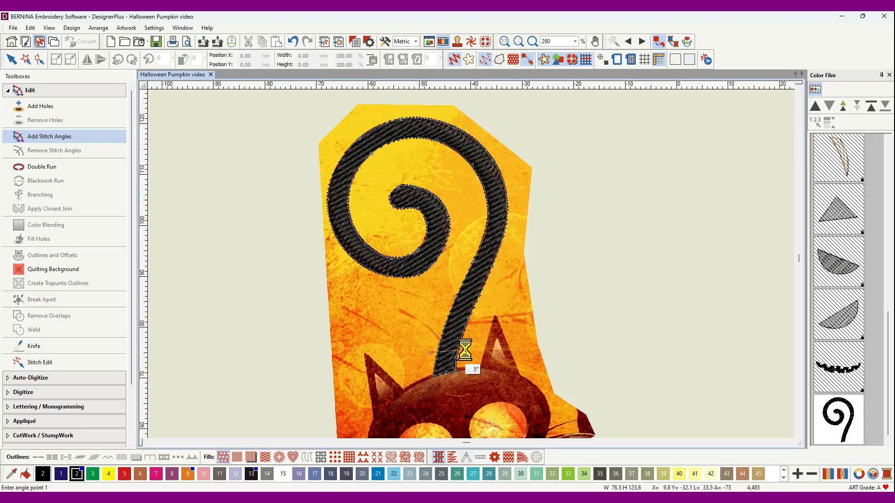
left_click(439, 312)
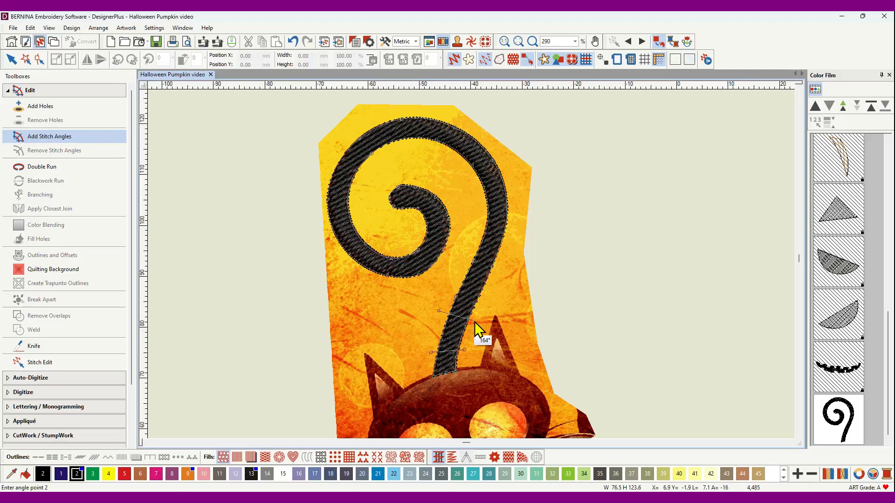
left_click(474, 321)
left_click(461, 259)
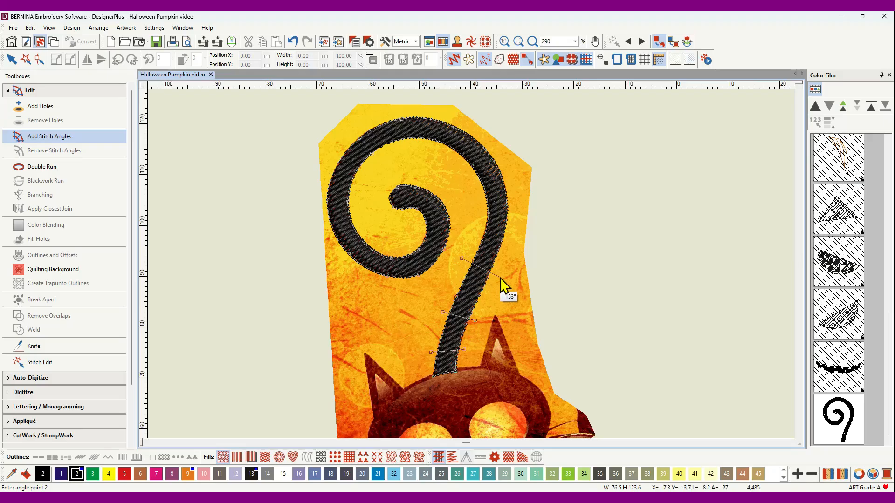
Add stitch angle lines across the tail around the outer curl's right side up to its top, following the bend.
left_click(479, 218)
left_click(471, 181)
left_click(508, 157)
left_click(449, 155)
left_click(461, 123)
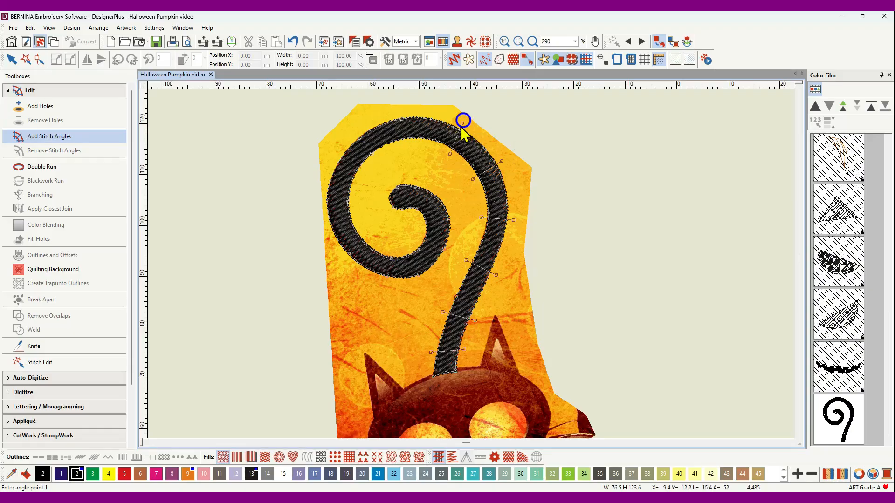
left_click(414, 143)
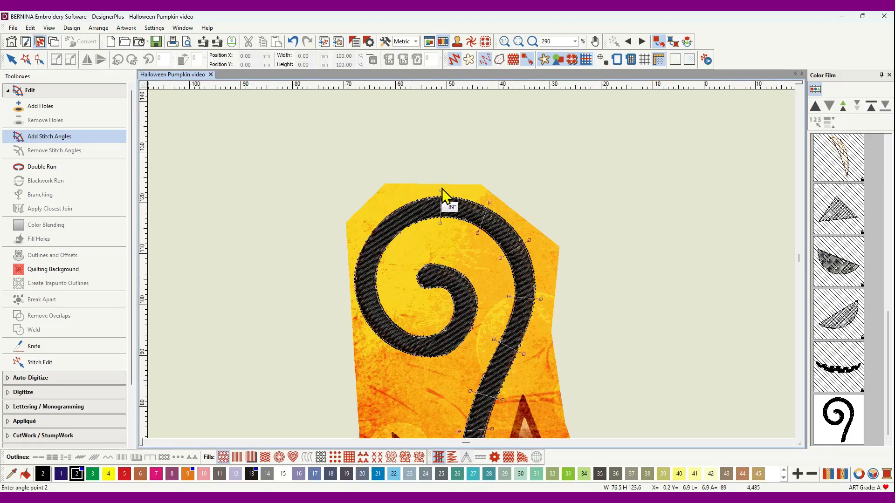
Add three stitch angle lines across the tail around the upper left part of the outer curl.
left_click(414, 233)
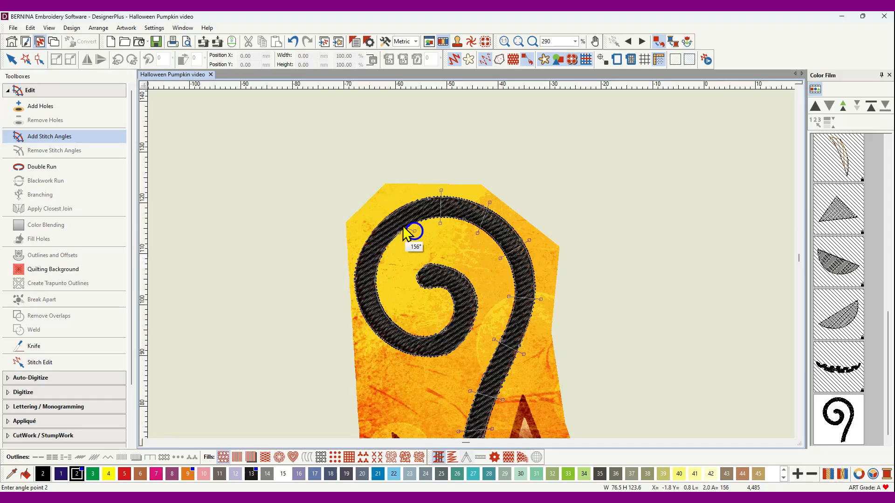
left_click(390, 199)
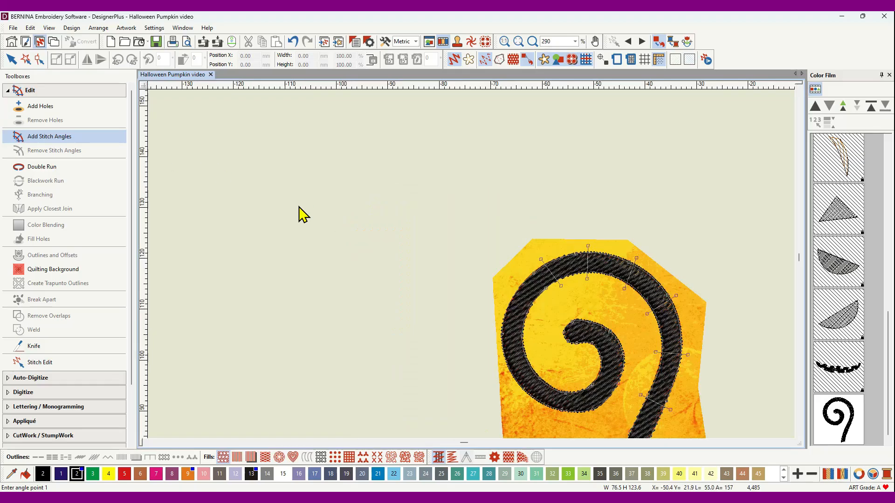
left_click(545, 303)
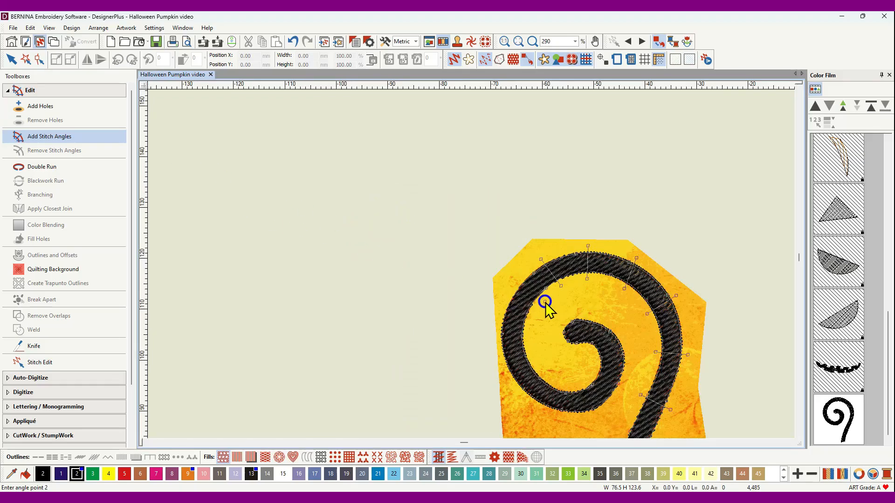
left_click(517, 278)
left_click(530, 324)
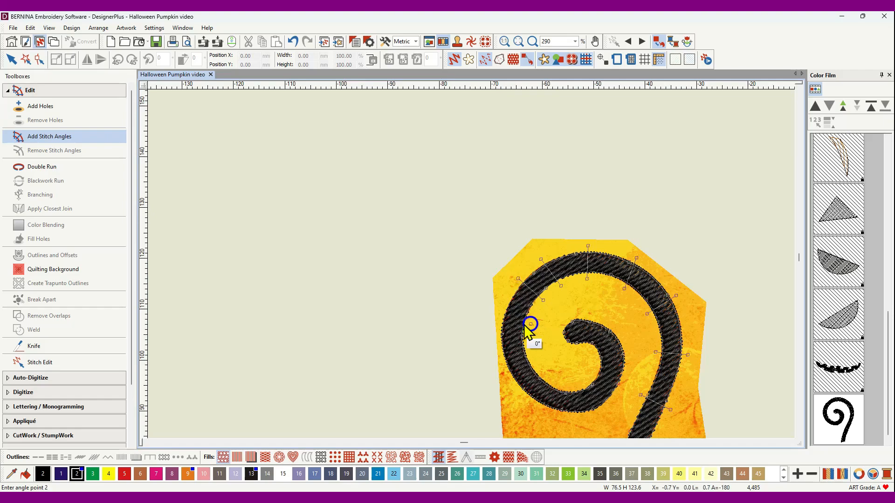
left_click(496, 321)
Add stitch angle lines across the tail around the lower left and underside of the curl.
left_click(534, 350)
left_click(495, 368)
left_click(551, 371)
left_click(571, 377)
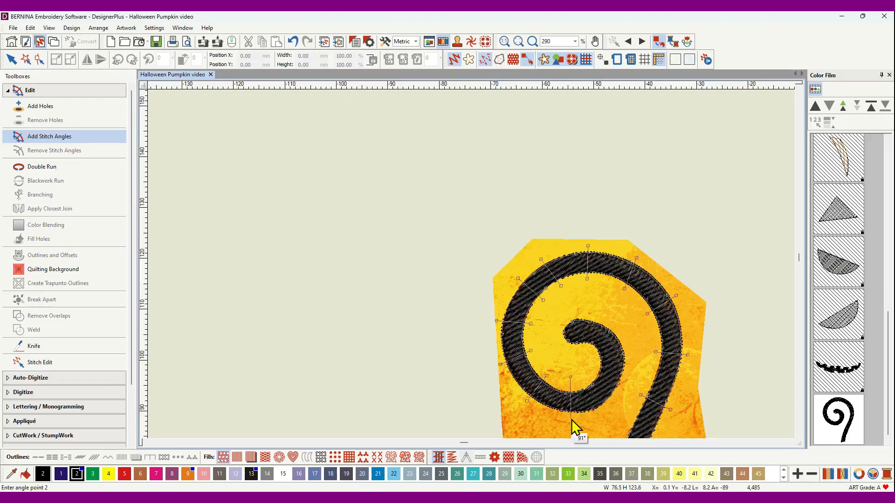
left_click(586, 367)
left_click(620, 395)
Add the last stitch angle lines across the inner curl up to the tail tip and apply all the angles.
left_click(592, 371)
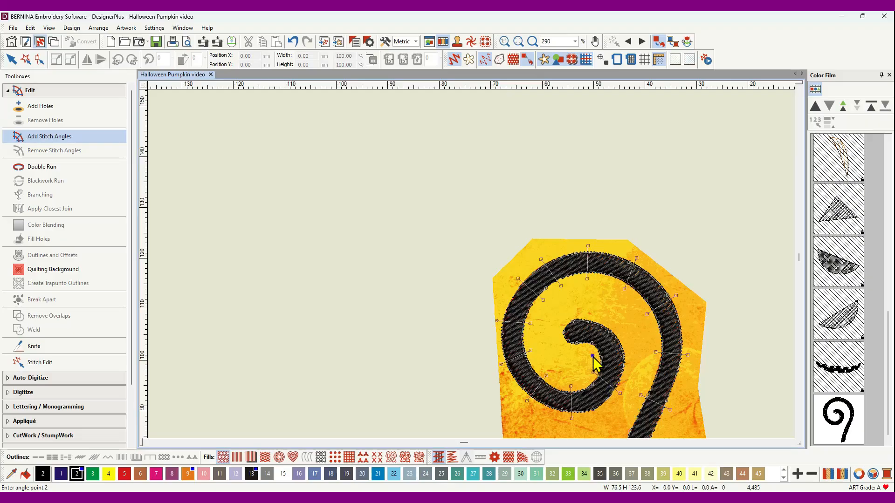
left_click(630, 355)
left_click(598, 315)
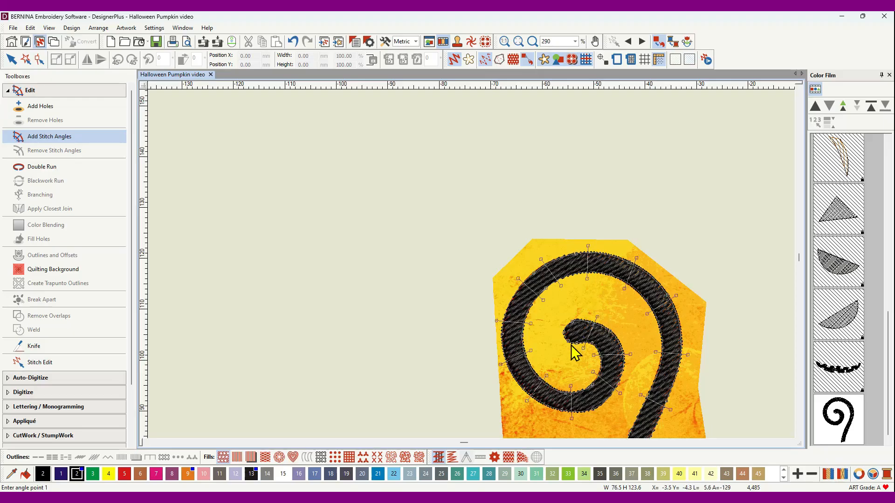
left_click(577, 310)
key("Return")
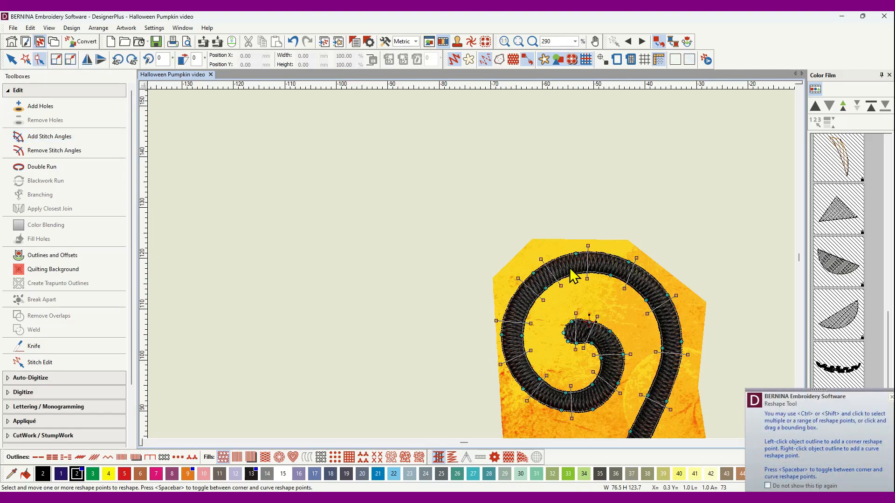
Reshape the tail by adjusting the stitch angle lines on the inner curl near the tip so they follow the bend.
left_click_drag(628, 355, 597, 360)
scroll(428, 256, "up", 5)
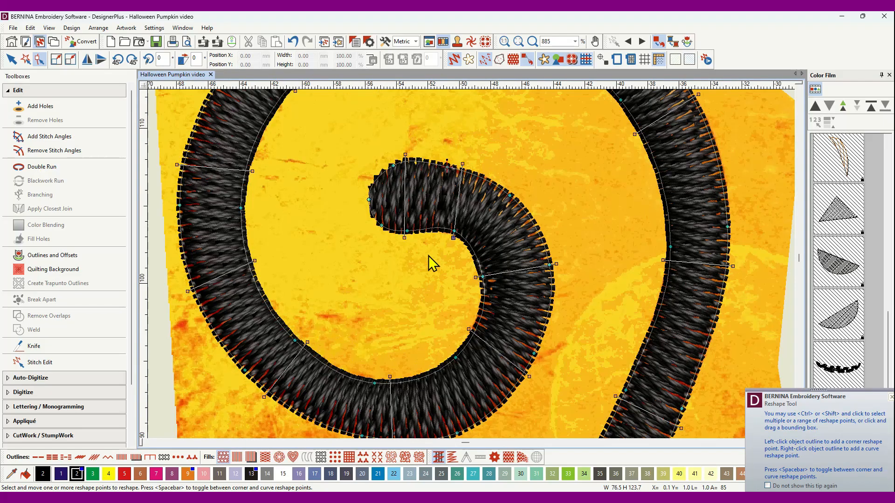
left_click_drag(453, 238, 440, 242)
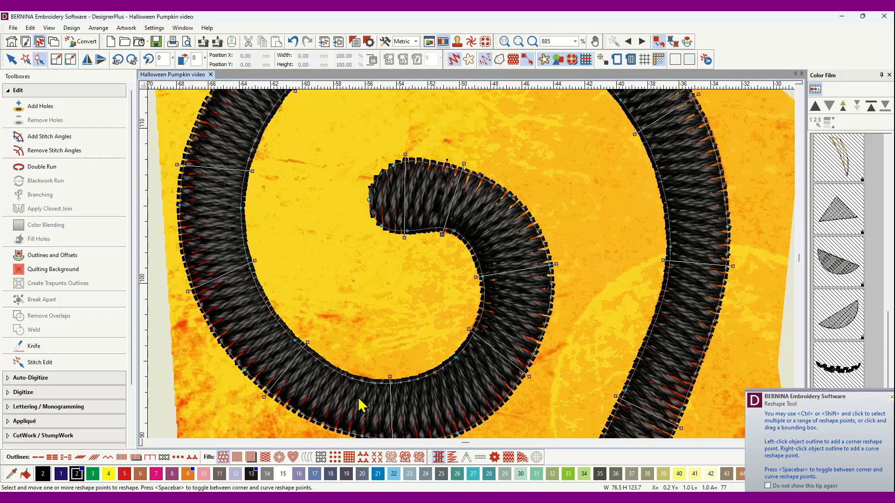
scroll(327, 169, "down", 4)
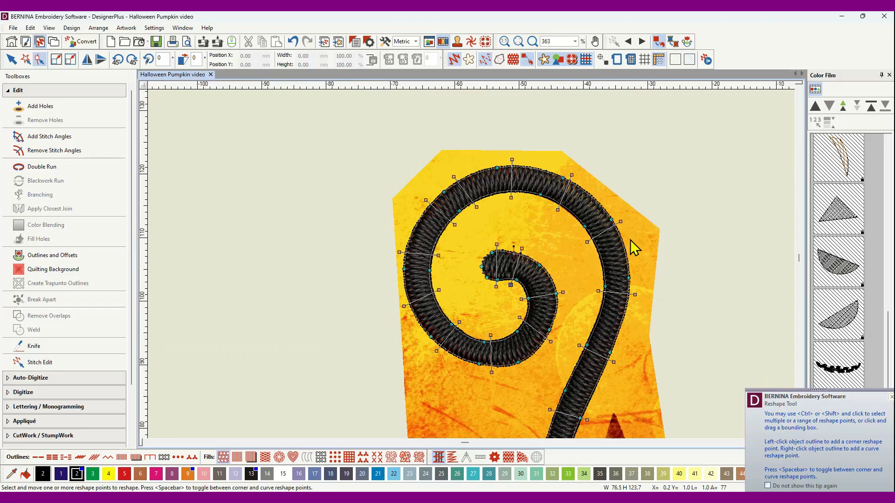
scroll(474, 305, "down", 3)
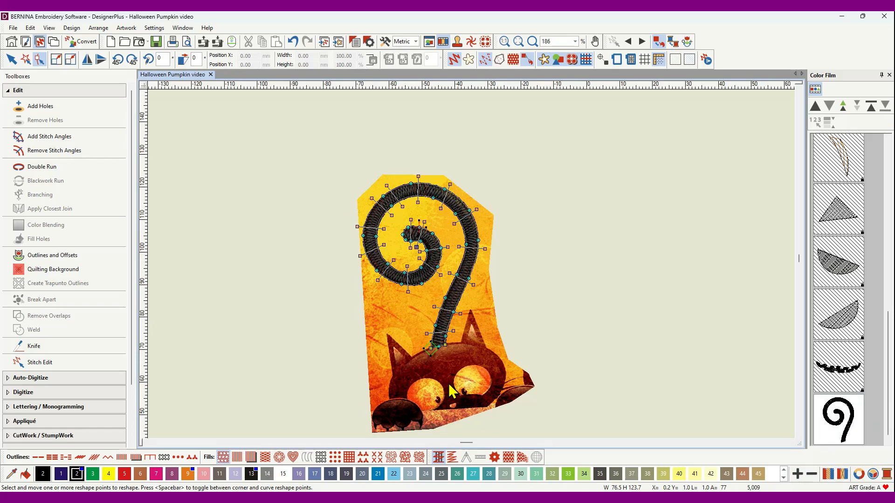
scroll(472, 272, "up", 3)
scroll(472, 265, "up", 1)
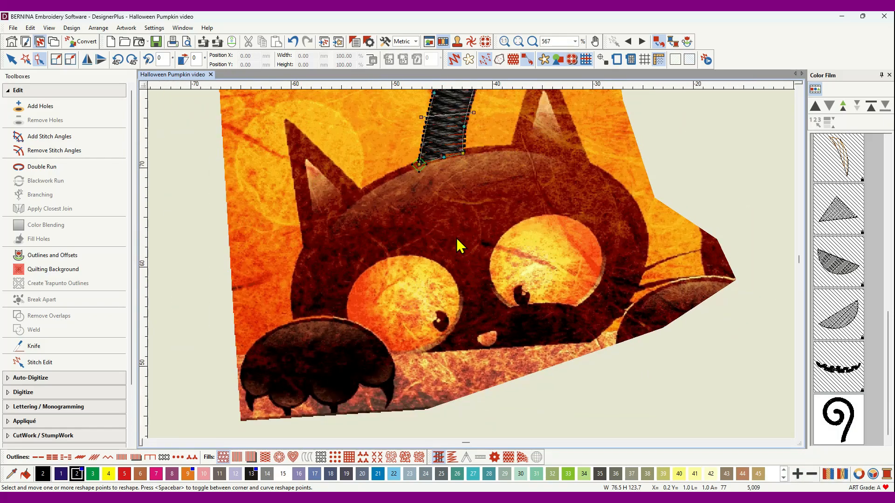
scroll(480, 266, "down", 2)
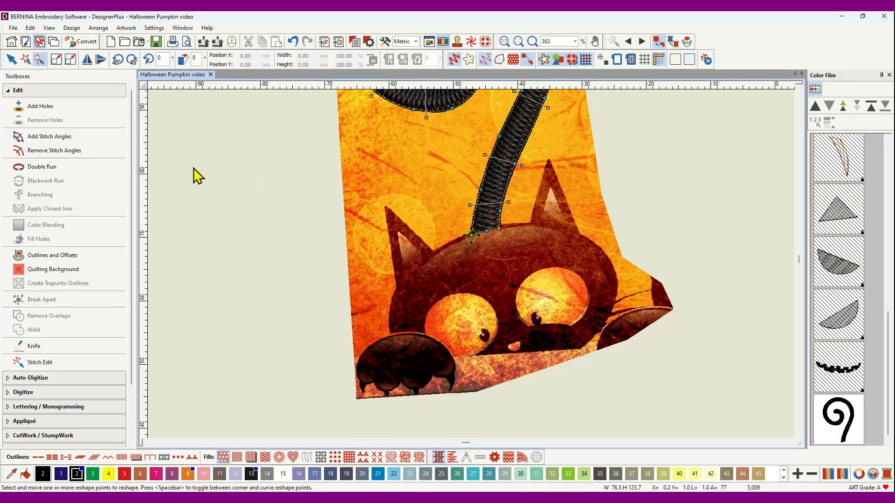
Digitize the cat's left ear as a four-point closed object traced over the artwork.
left_click(11, 59)
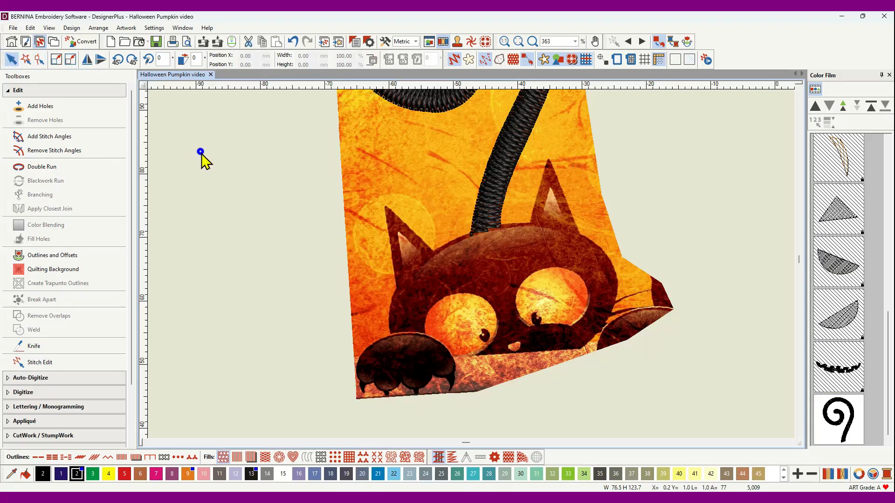
left_click(35, 394)
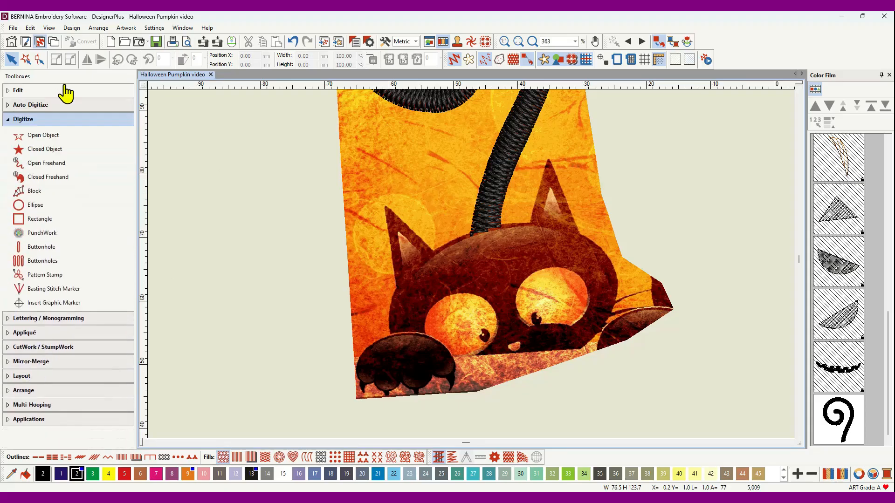
left_click(55, 149)
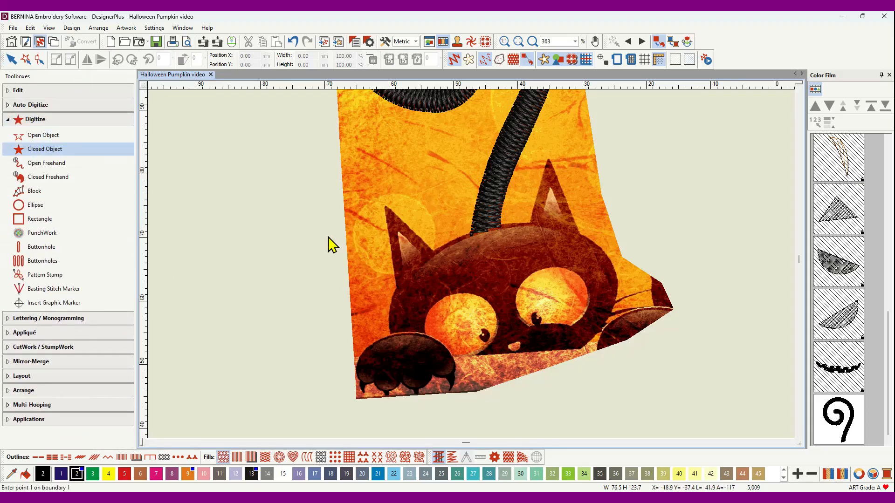
left_click(435, 254)
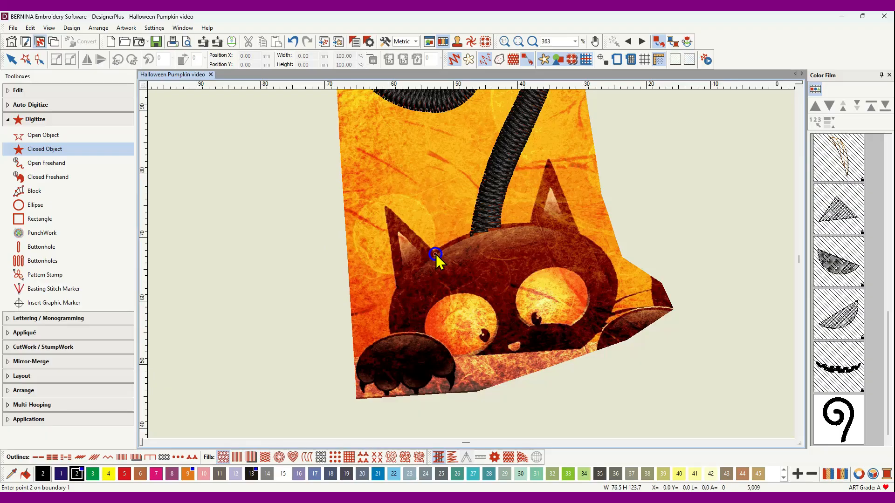
left_click(385, 207)
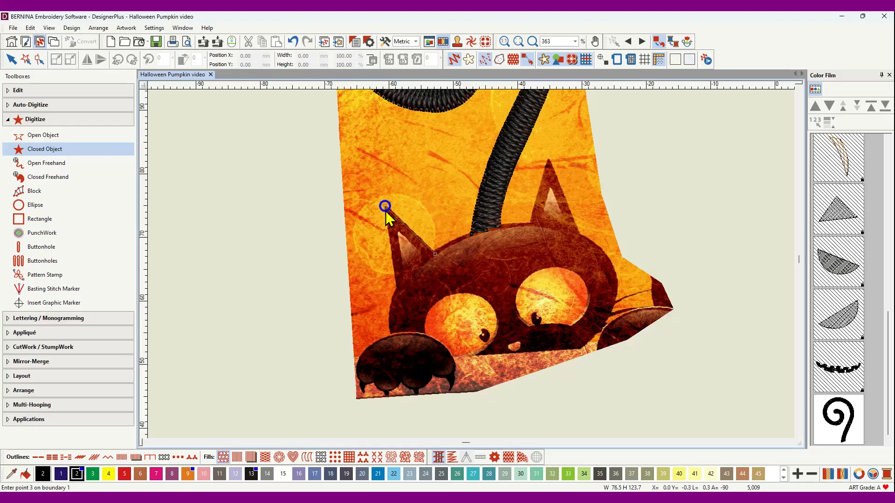
left_click(397, 290)
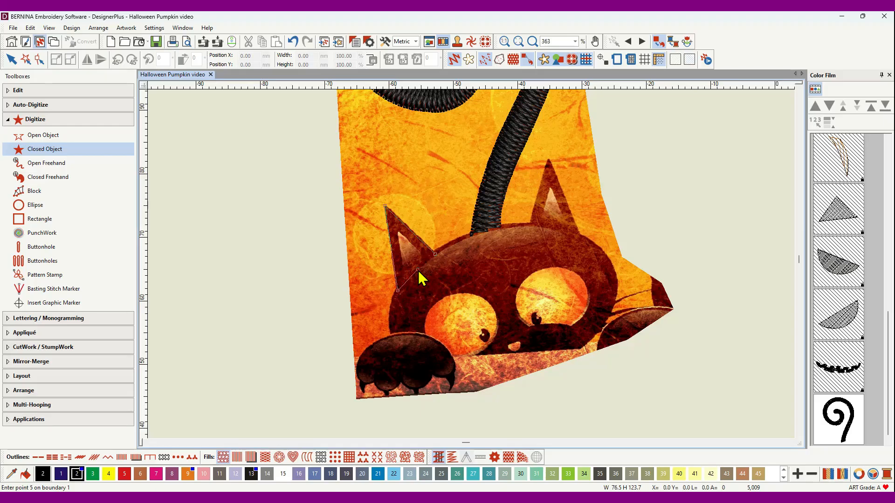
key("Return")
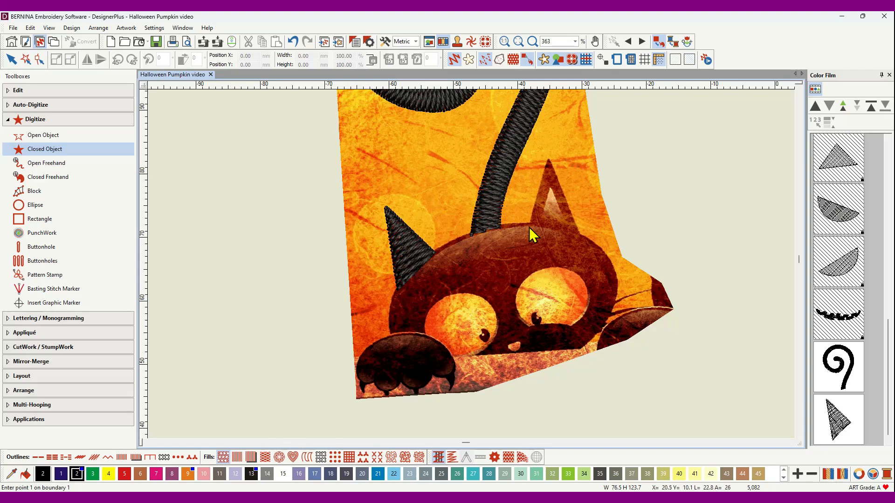
Digitize the cat's right ear as a second four-point closed object over the artwork.
left_click(548, 159)
left_click(581, 239)
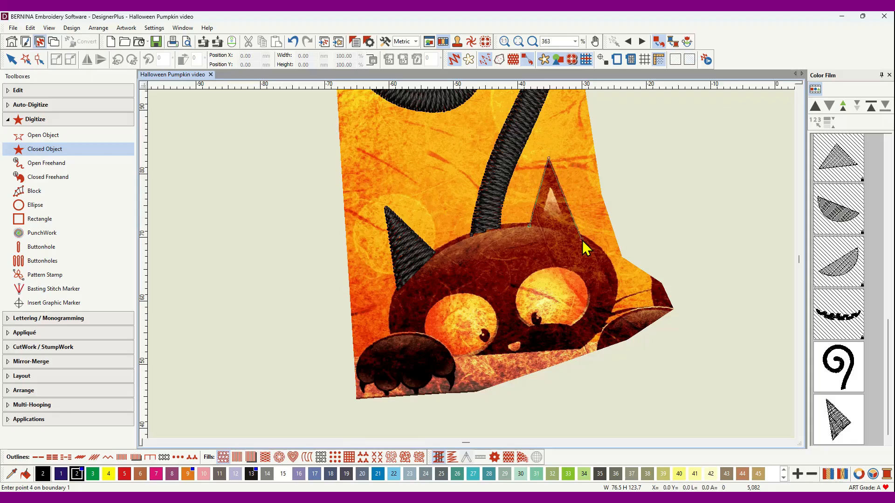
left_click(556, 228)
key("Return")
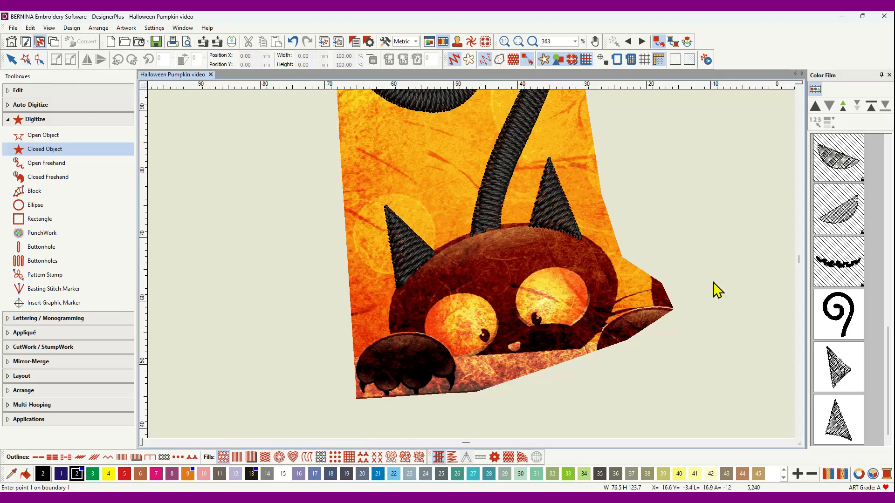
Reshape the right ear's stitch angle so its line slopes down to the right from the ear's lower left corner.
left_click(831, 414)
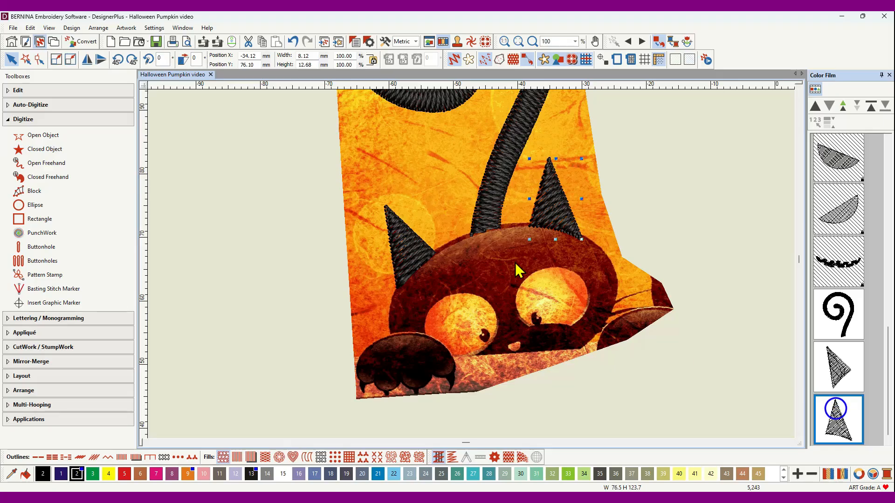
left_click(39, 60)
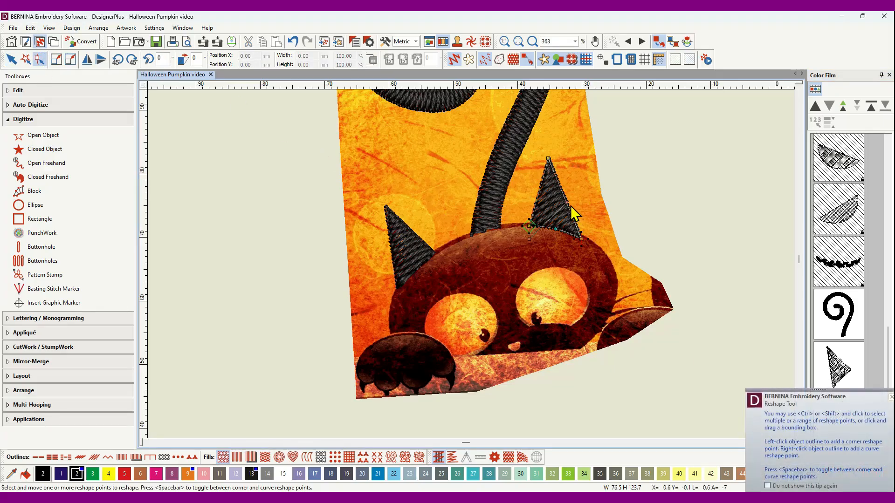
left_click_drag(567, 203, 601, 269)
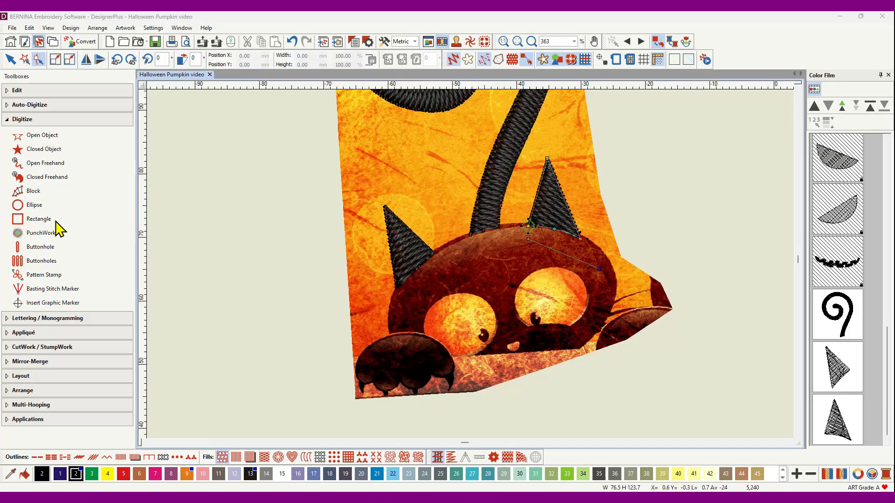
Digitize the cat's head as a tilted ellipse about 35 mm wide and 26 mm high over the artwork.
left_click(35, 206)
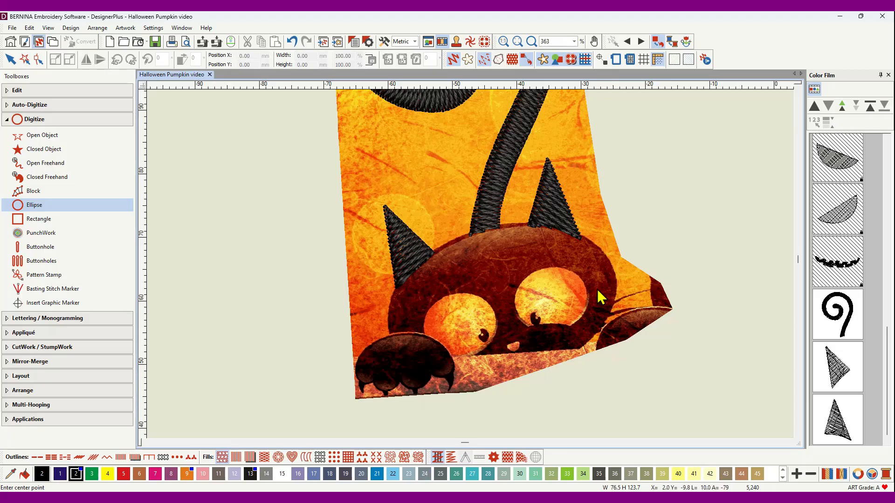
left_click(503, 297)
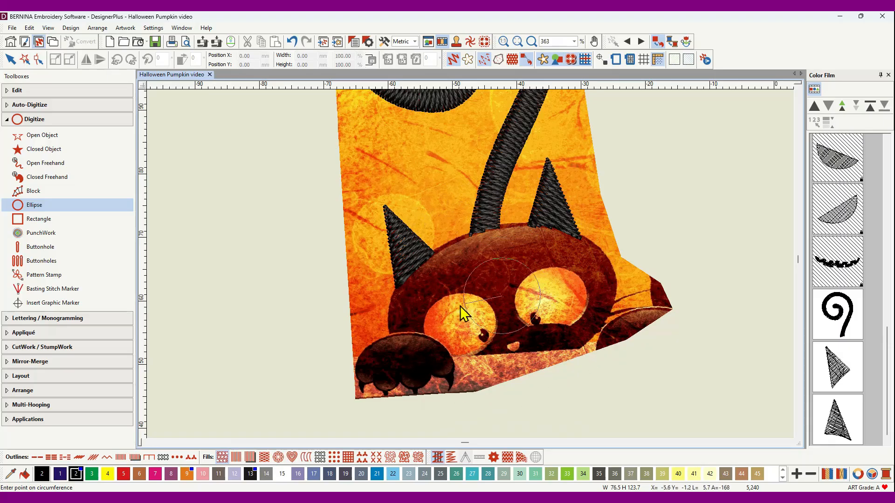
left_click(613, 267)
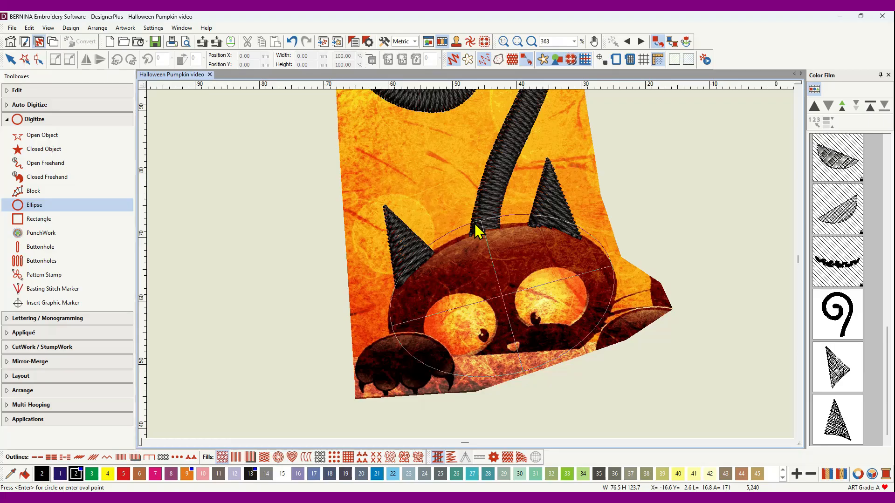
left_click(475, 230)
key("Return")
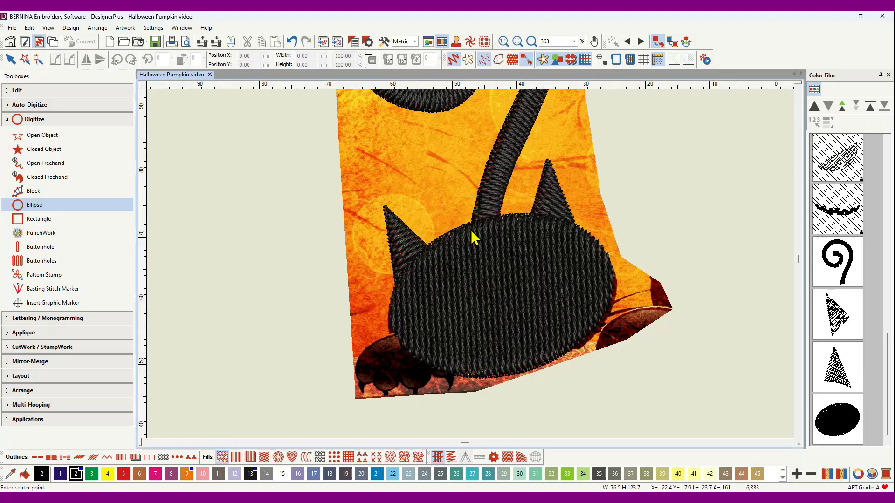
Turn off the realistic stitch view and move the head ellipse down about 1.1 mm to match the artwork.
left_click(454, 58)
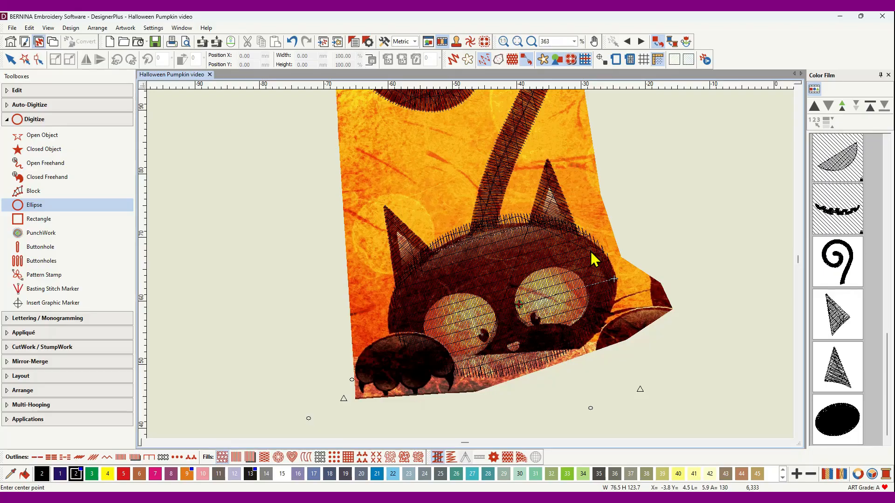
left_click(837, 427)
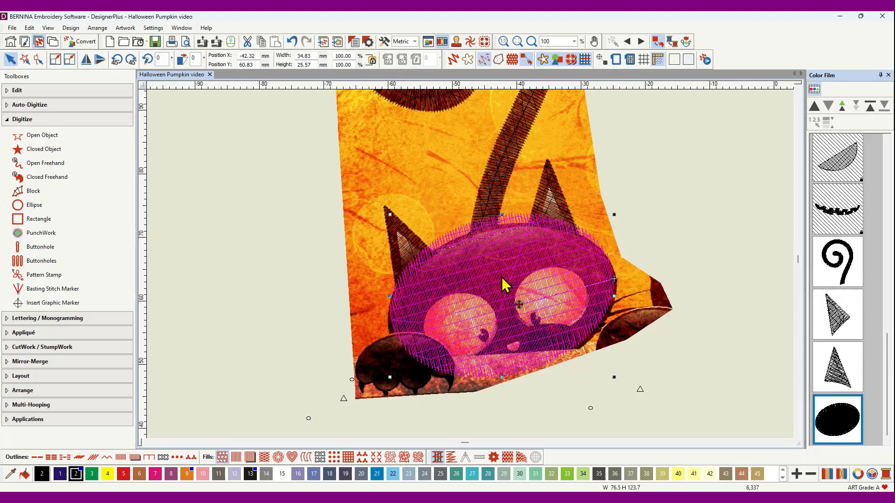
left_click_drag(502, 279, 502, 281)
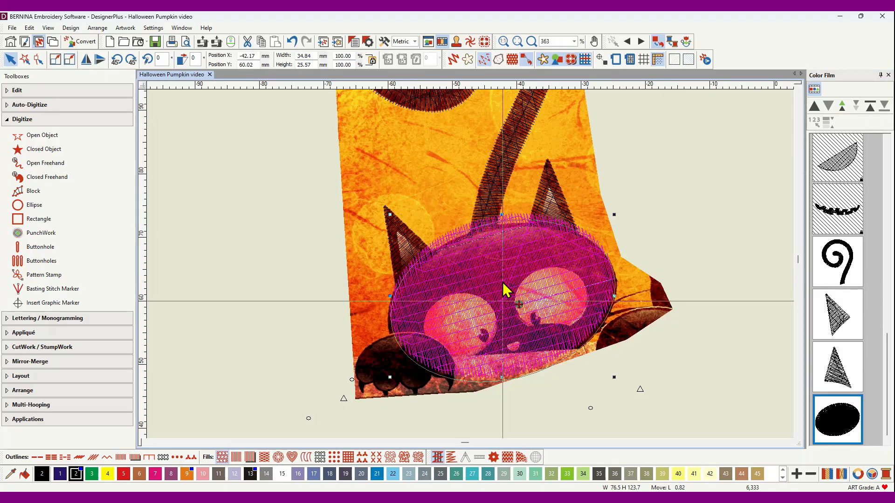
left_click_drag(502, 281, 502, 284)
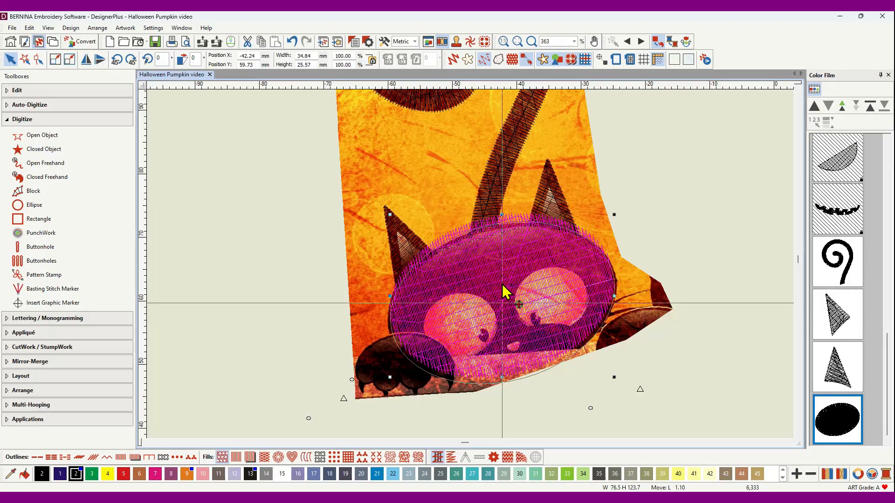
left_click_drag(505, 292, 504, 291)
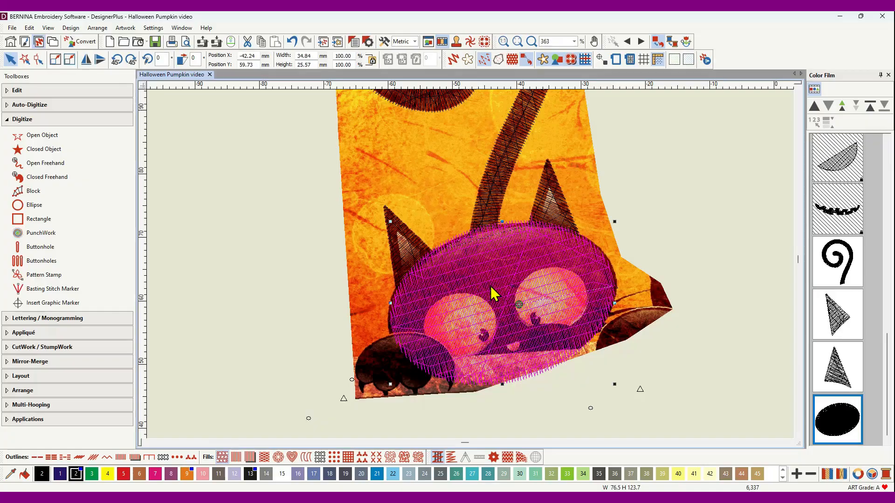
Digitize the cat's left eye as a circle about 10.7 mm across in orange thread color 9.
left_click(32, 206)
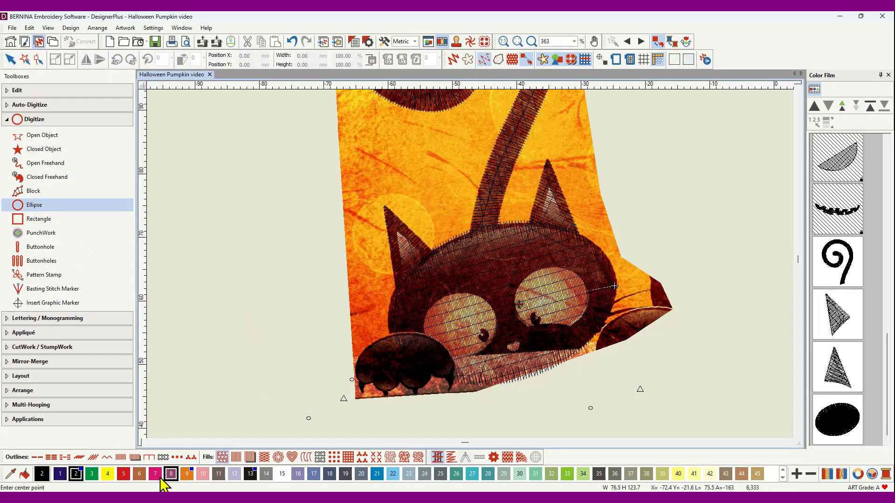
left_click(187, 474)
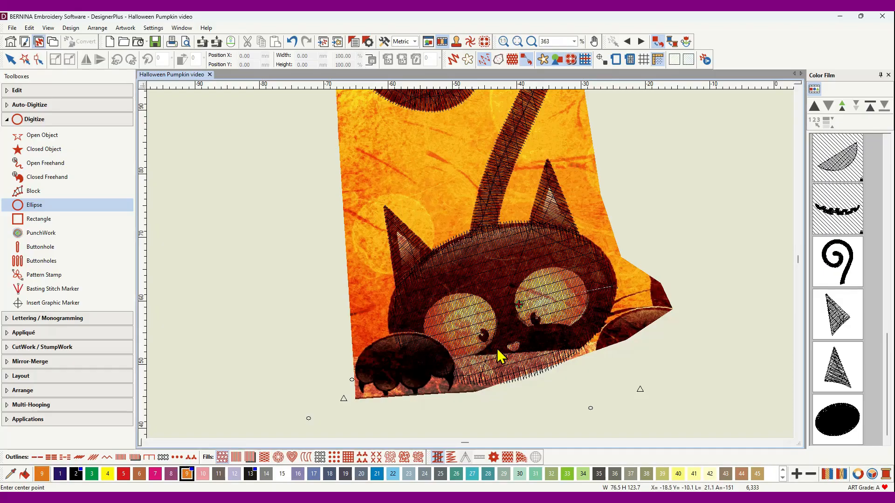
left_click(464, 334)
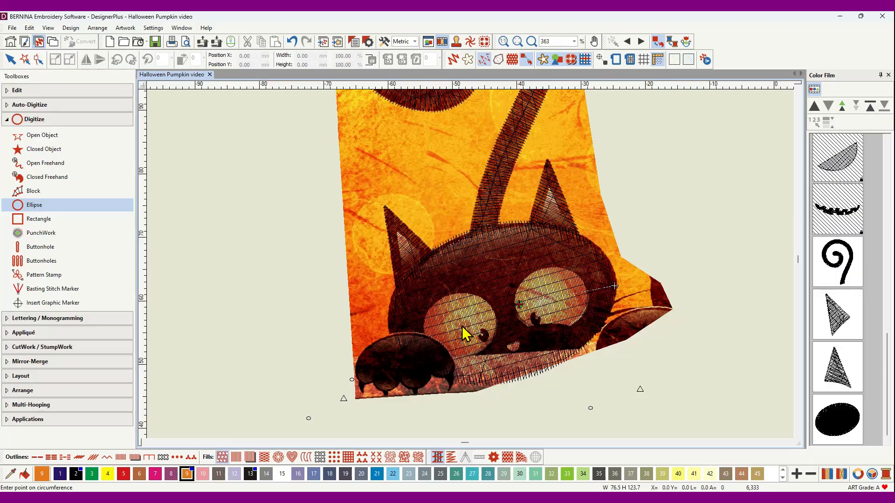
left_click(495, 321)
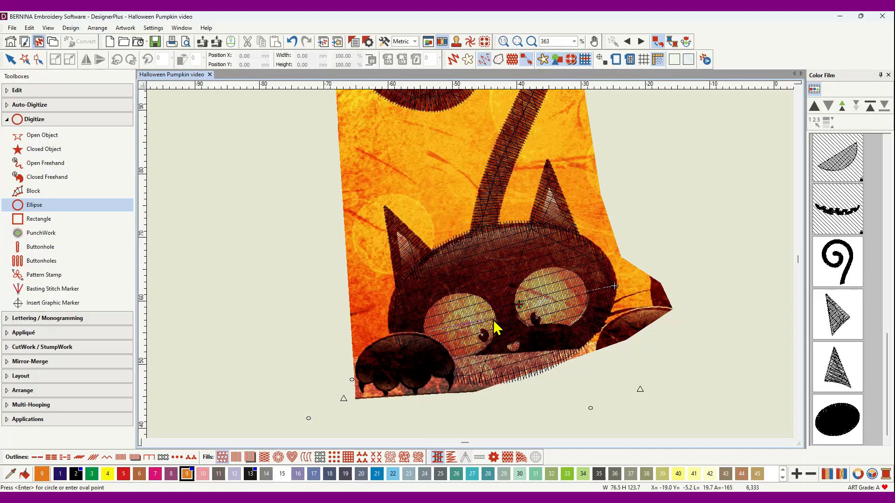
key("Return")
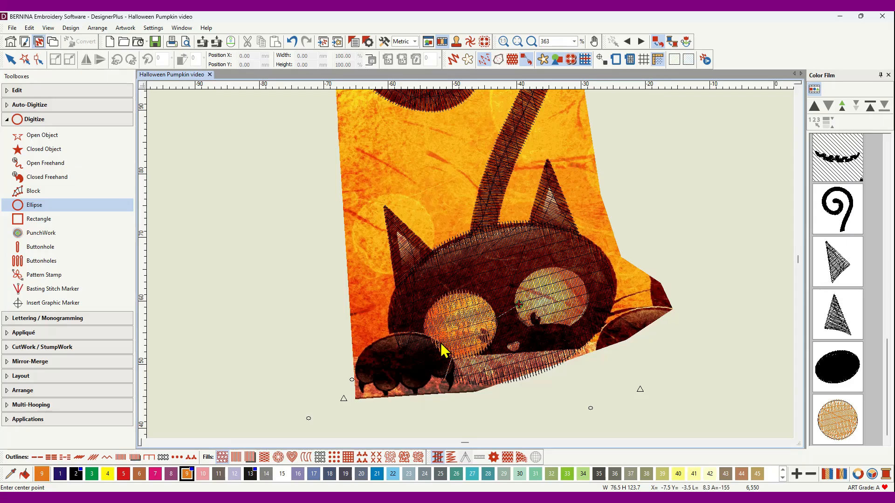
Place a copy of the orange left eye circle over the cat's right eye in the artwork.
left_click(11, 59)
left_click_drag(482, 340, 567, 312)
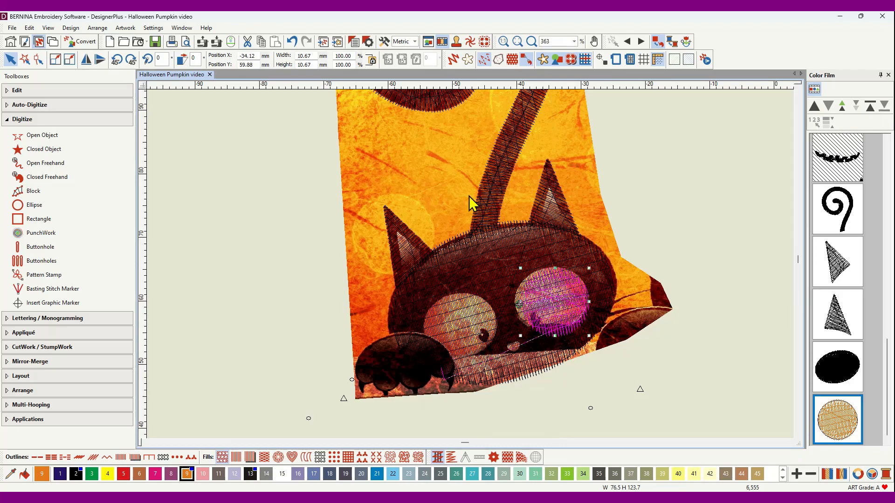
left_click(290, 41)
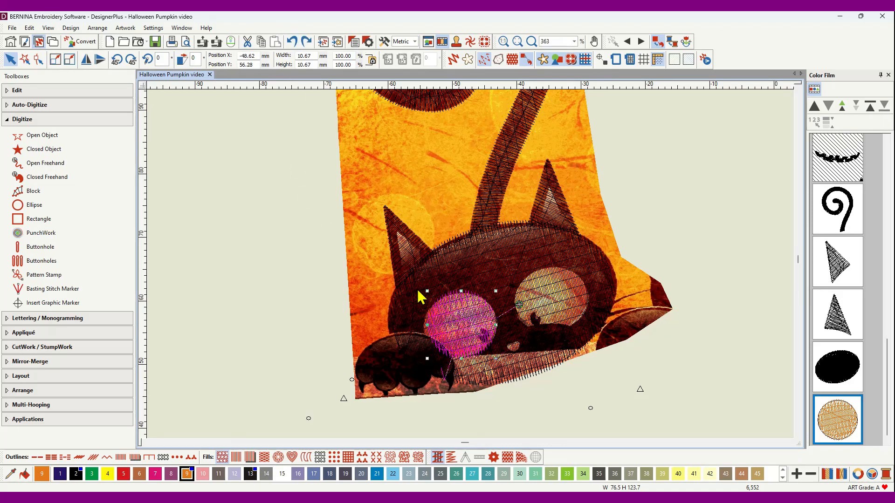
left_click_drag(461, 321, 551, 298)
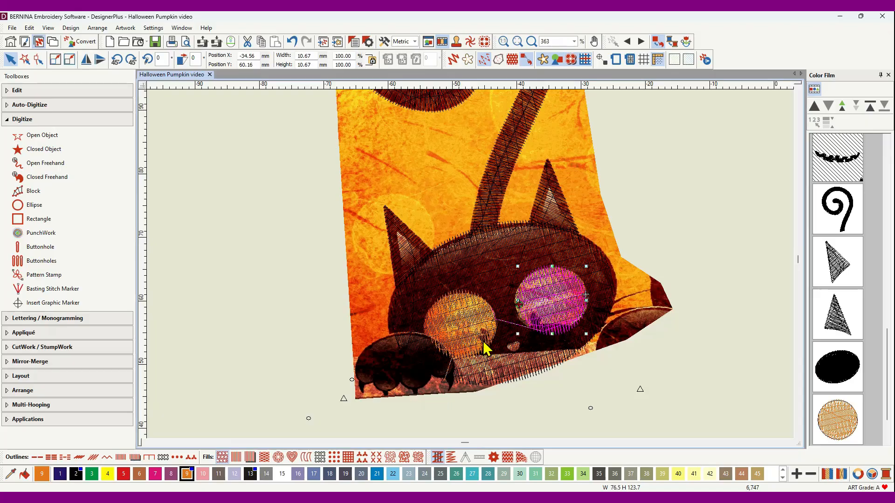
Turn off the underlay for both orange eye circles together.
scroll(890, 361, "down", 2)
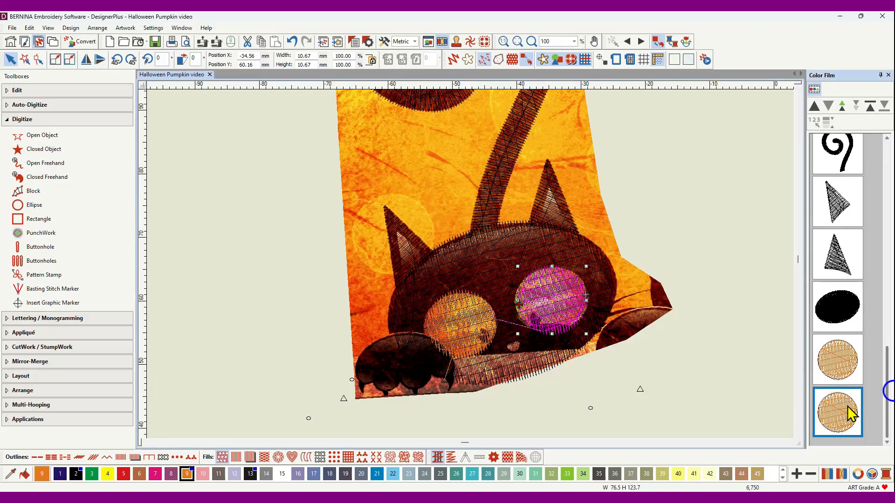
left_click(843, 371, "ctrl")
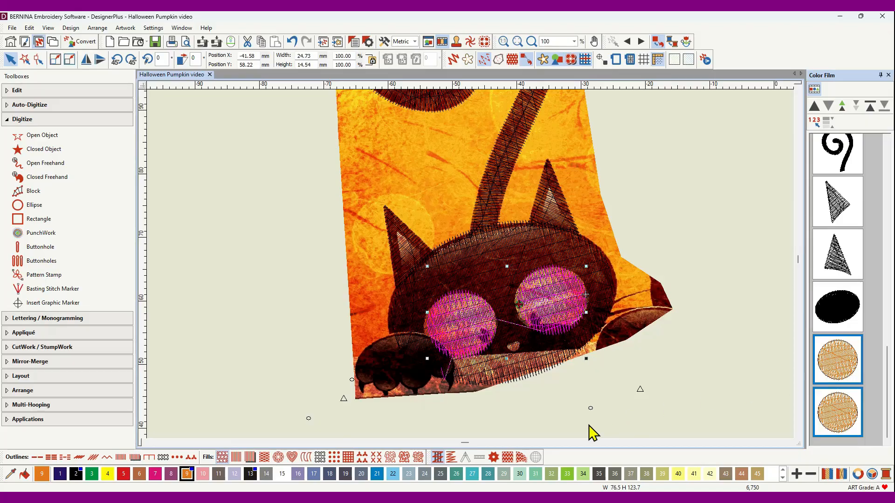
left_click(437, 458)
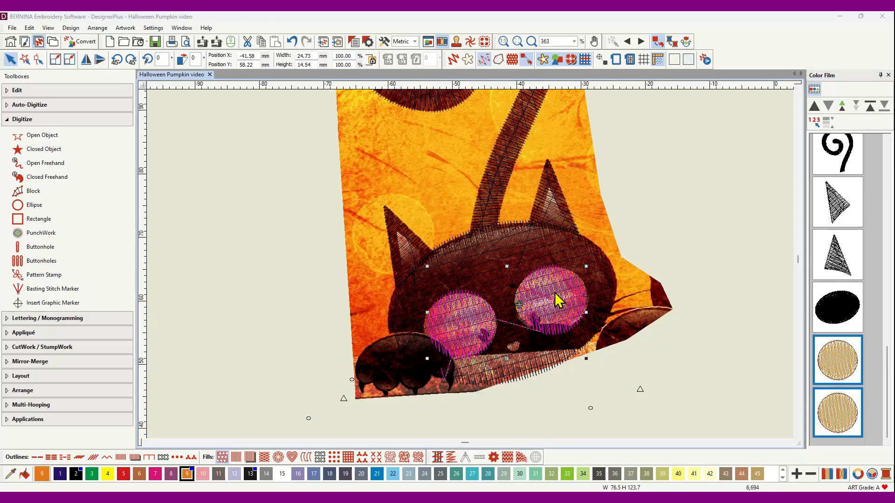
left_click(697, 260)
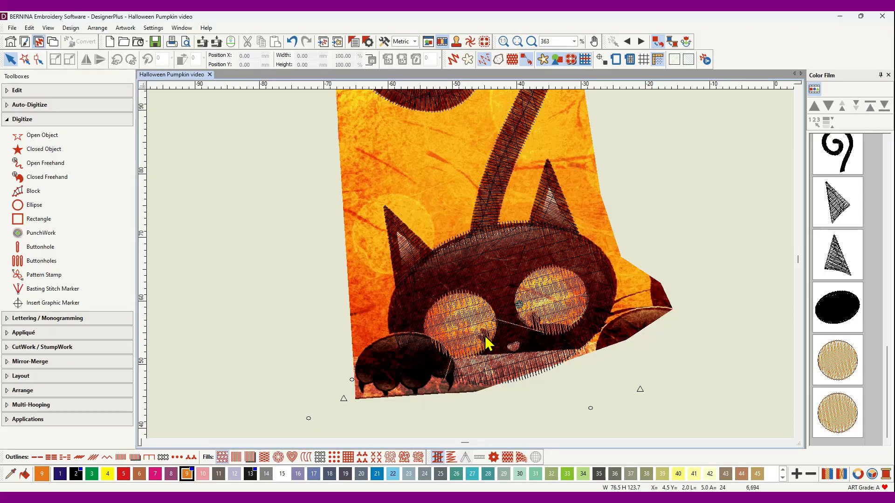
Digitize a small circular pupil on the cat's left eye with a satin fill in black thread color 2.
left_click(32, 207)
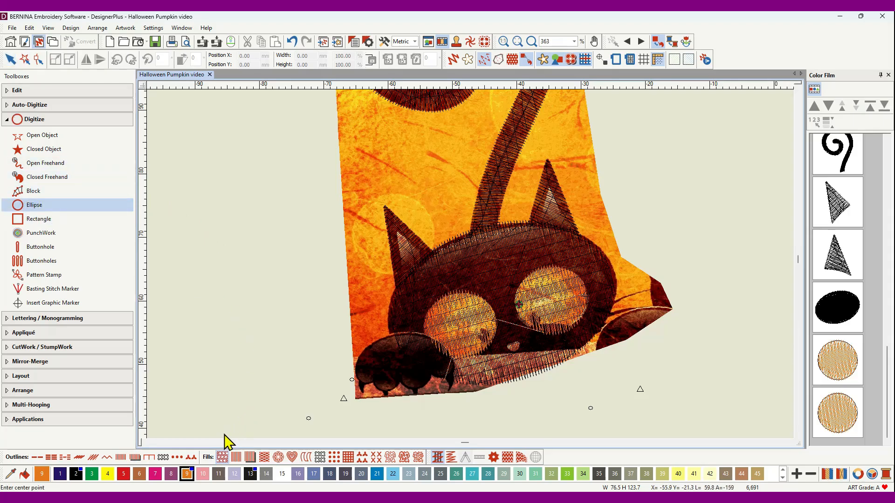
left_click(236, 456)
left_click(75, 473)
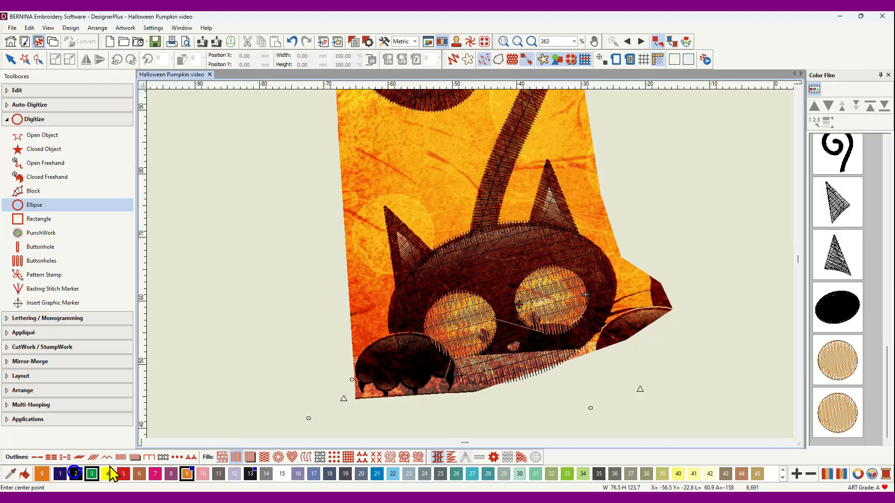
left_click(483, 335)
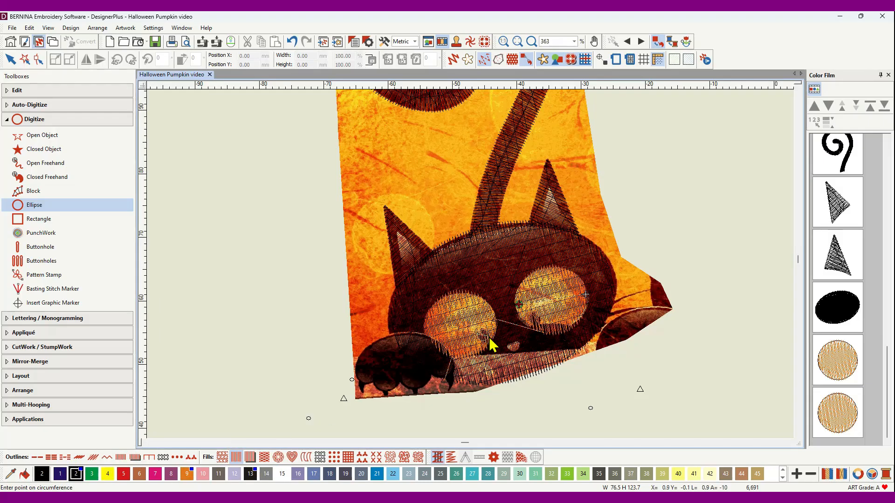
left_click(489, 336)
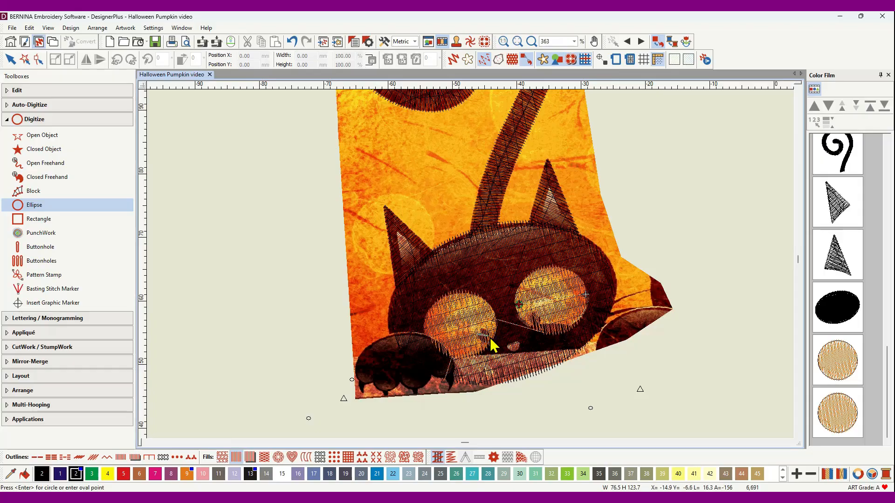
left_click(490, 338)
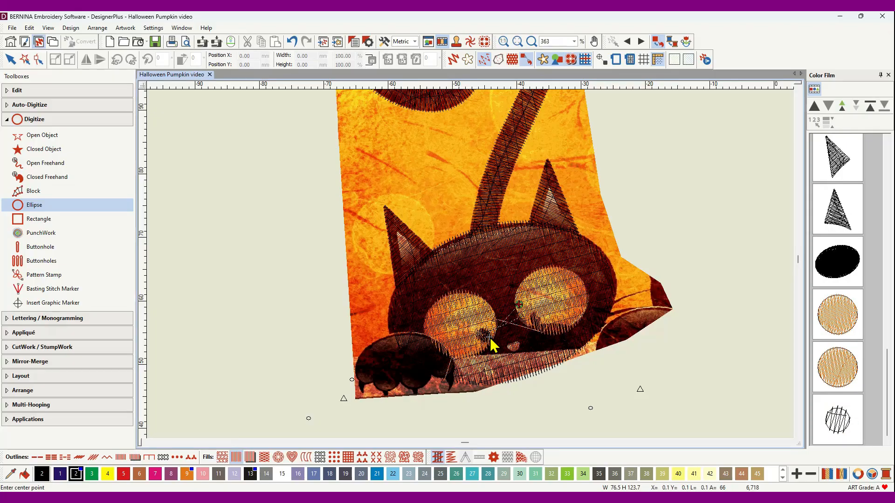
Digitize a black pupil circle about 2.6 mm across on the cat's right eye and turn on the realistic stitch view.
left_click(537, 321)
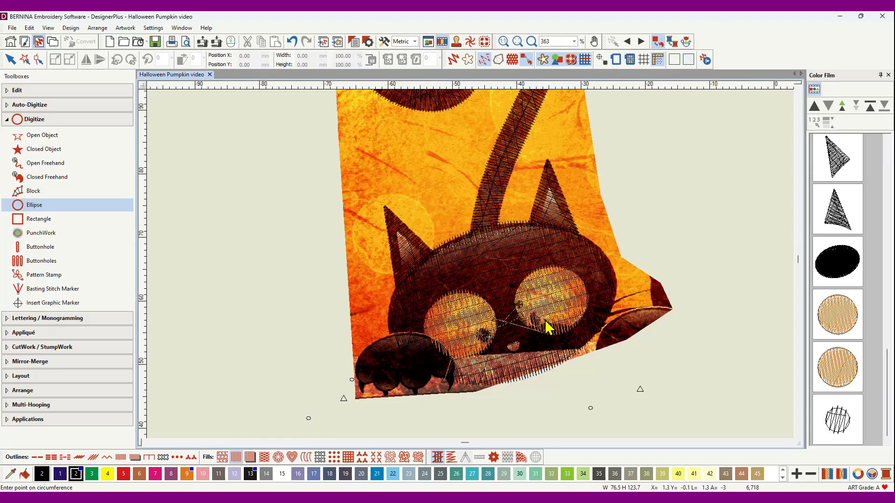
left_click(546, 322)
key("Return")
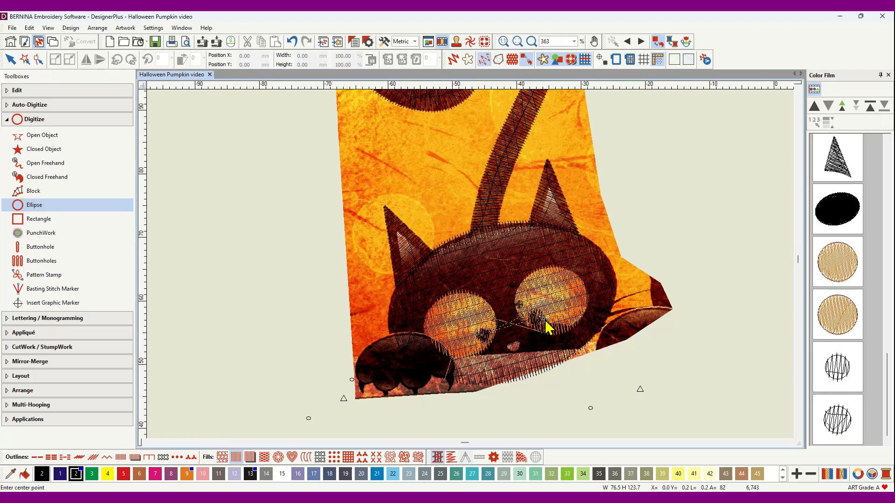
left_click(453, 58)
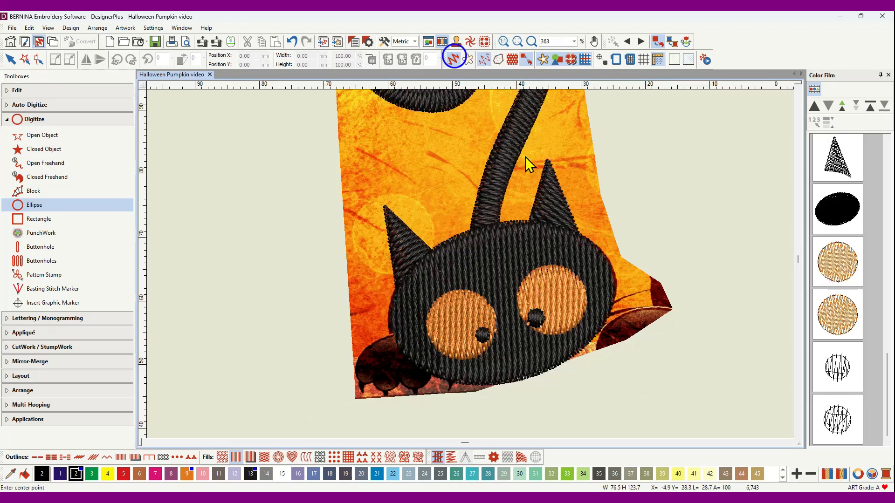
Replace the left eye's pupil with a copy of the right eye's pupil and turn off the realistic stitch view.
left_click(483, 334)
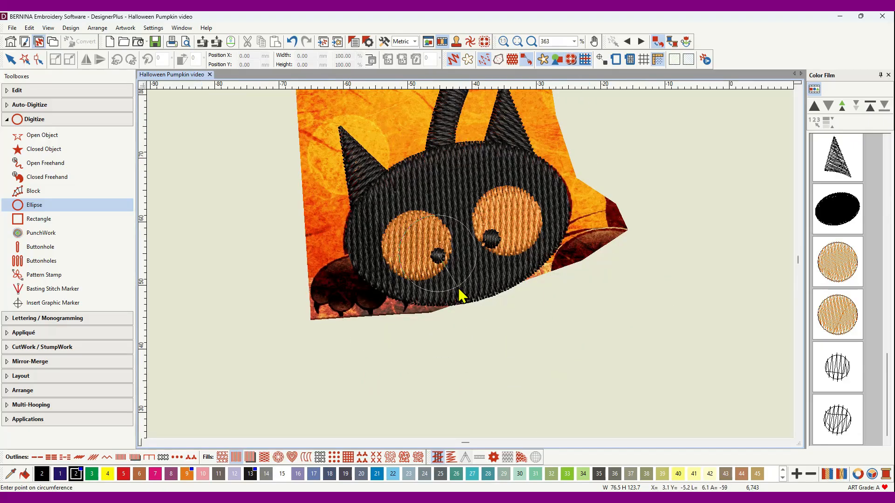
key("Escape")
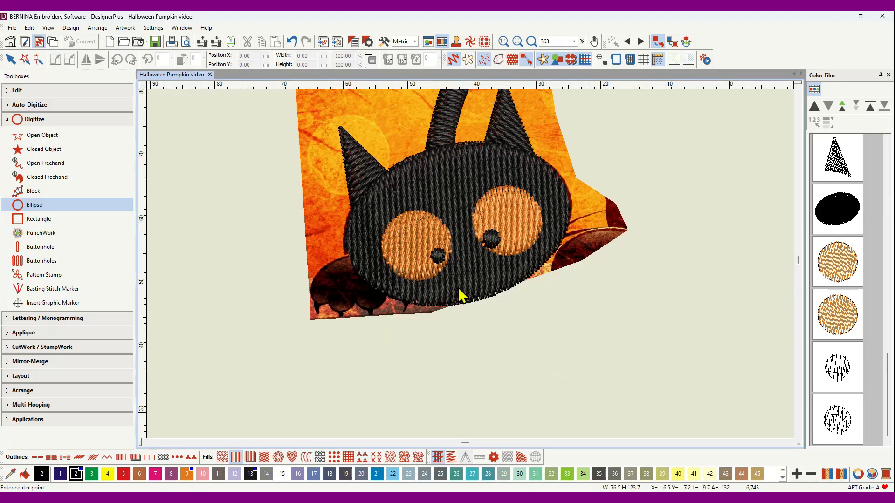
left_click(10, 59)
left_click(440, 258)
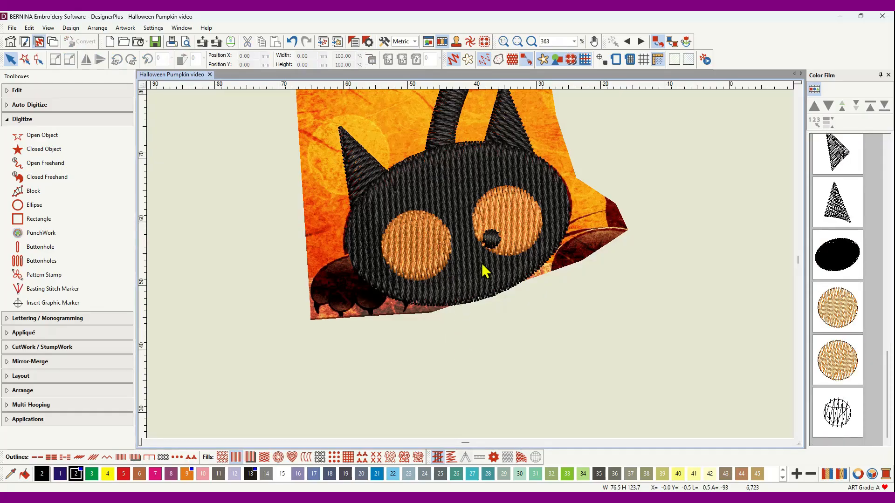
left_click(493, 241)
left_click_drag(492, 243, 441, 256)
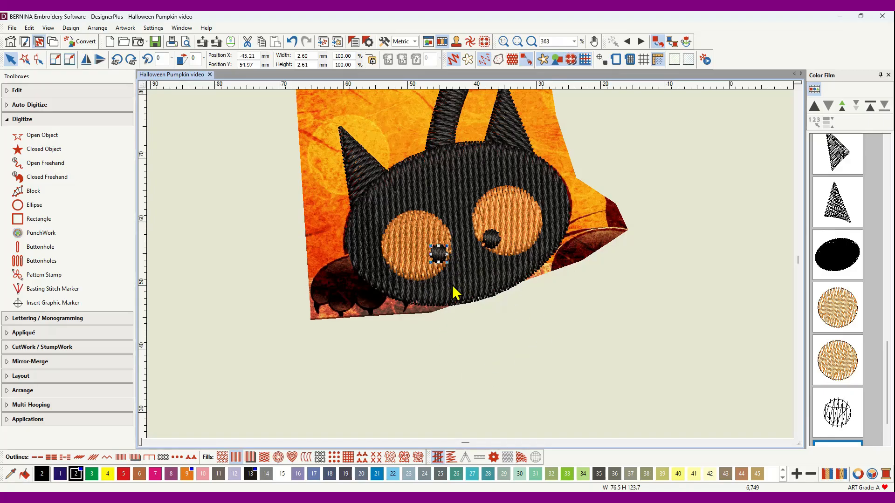
left_click(453, 60)
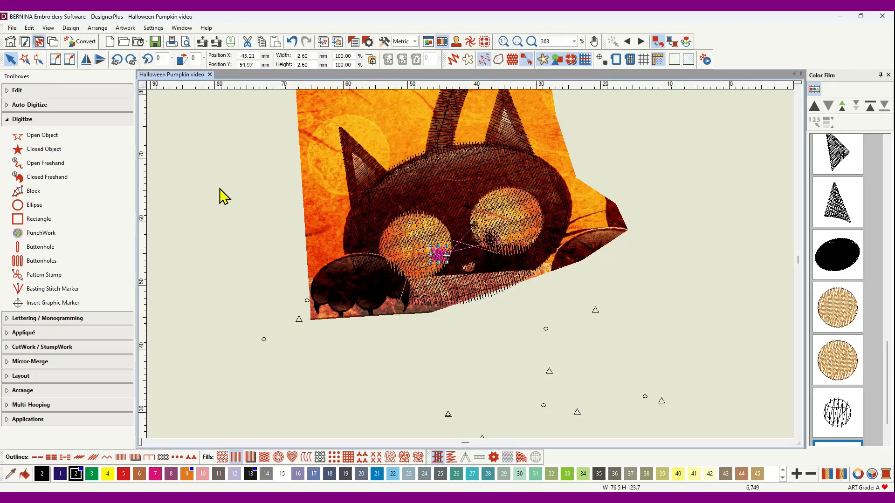
Digitize the outermost left claw of the cat's left paw as a closed satin object about 2.4 mm tall in black.
left_click(24, 119)
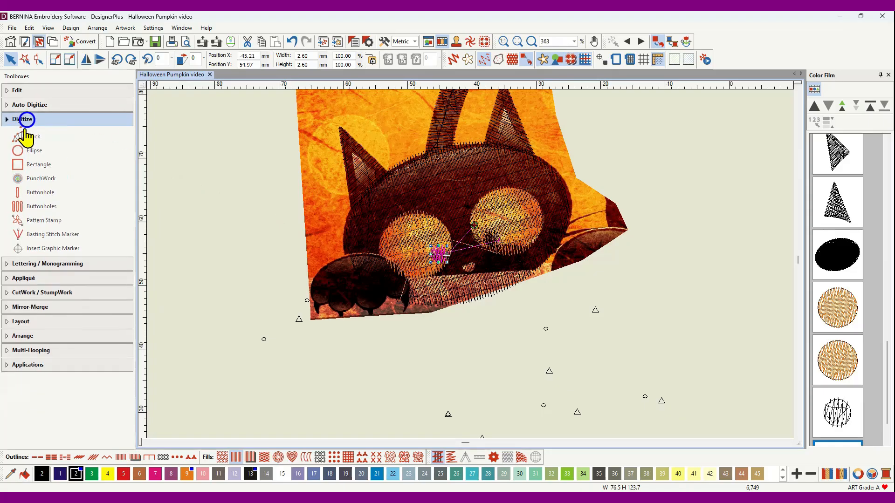
left_click(24, 120)
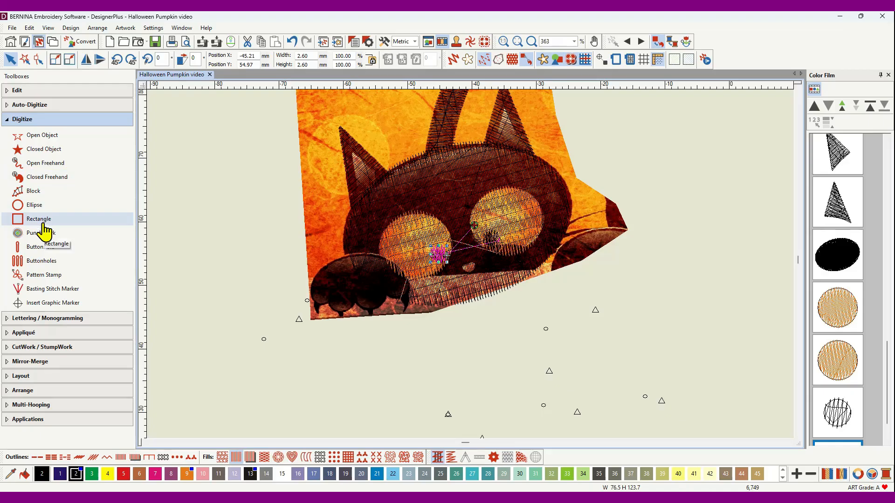
left_click(19, 149)
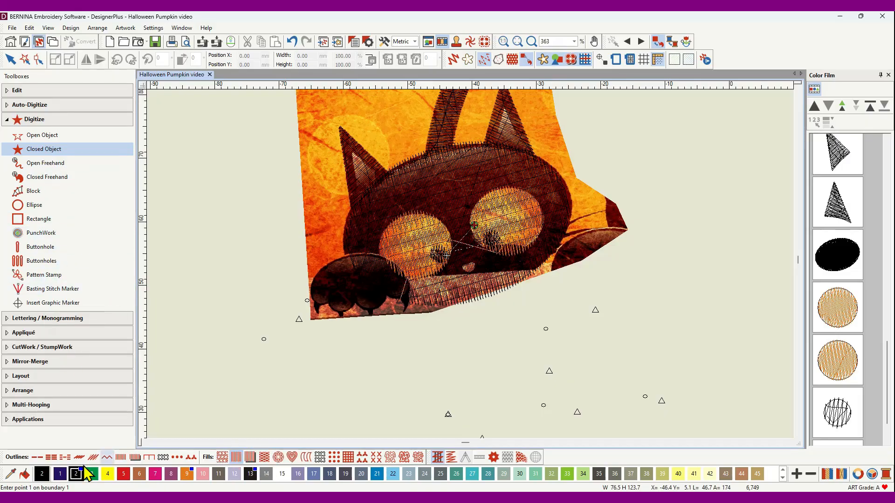
scroll(326, 306, "up", 5)
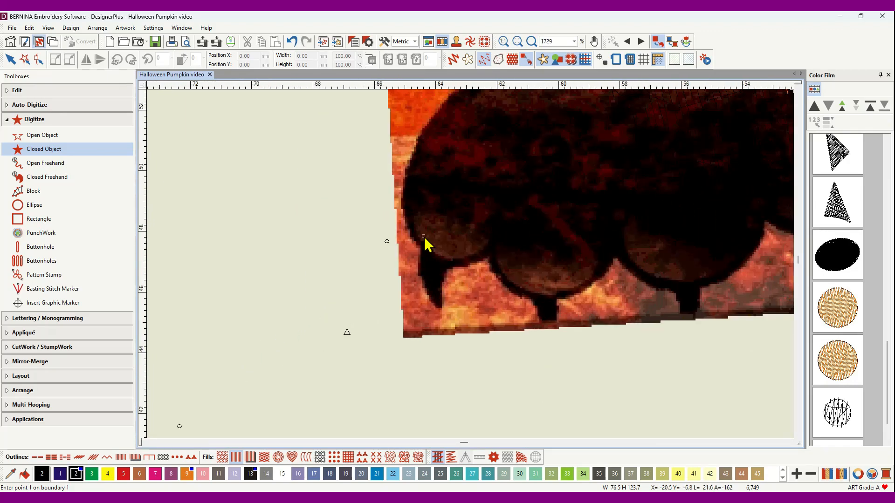
left_click(423, 236)
left_click(419, 264)
left_click(424, 289)
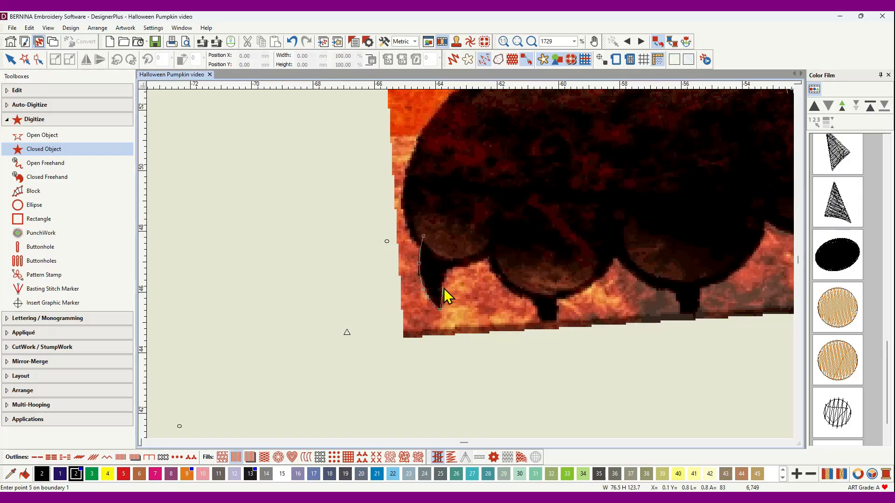
left_click(440, 286)
left_click(459, 256)
left_click(442, 255)
left_click(428, 242)
key("Return")
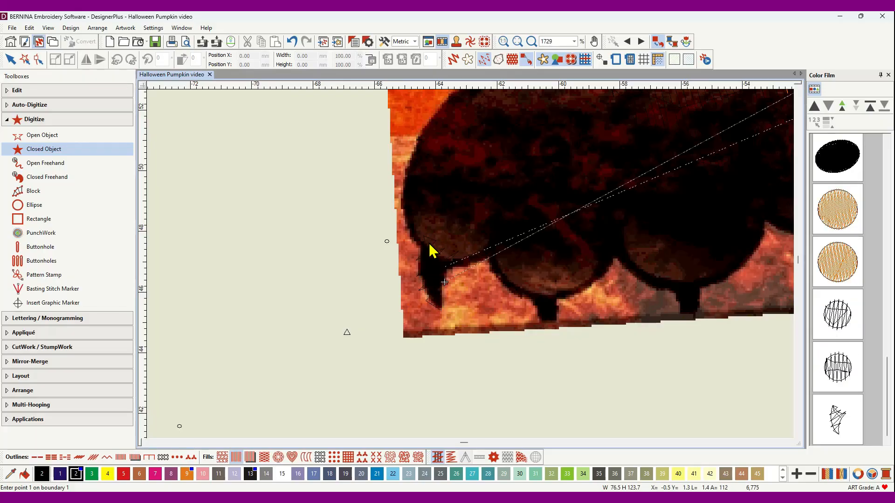
Turn on the realistic stitch view and reshape the claw's stitch angle so it slopes down toward the right.
left_click(454, 60)
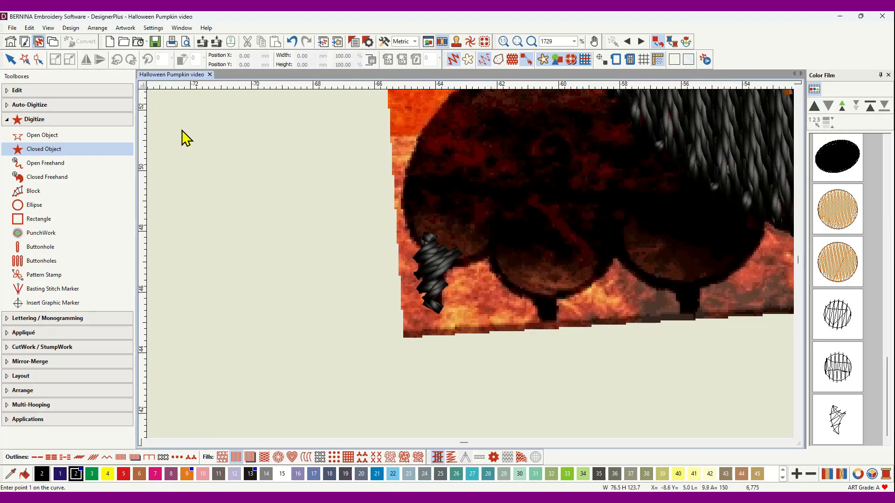
left_click(34, 60)
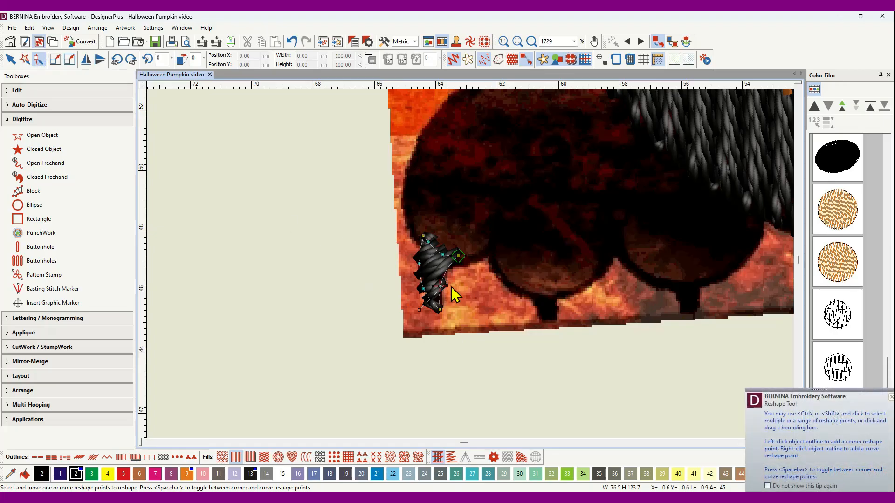
left_click_drag(450, 286, 468, 321)
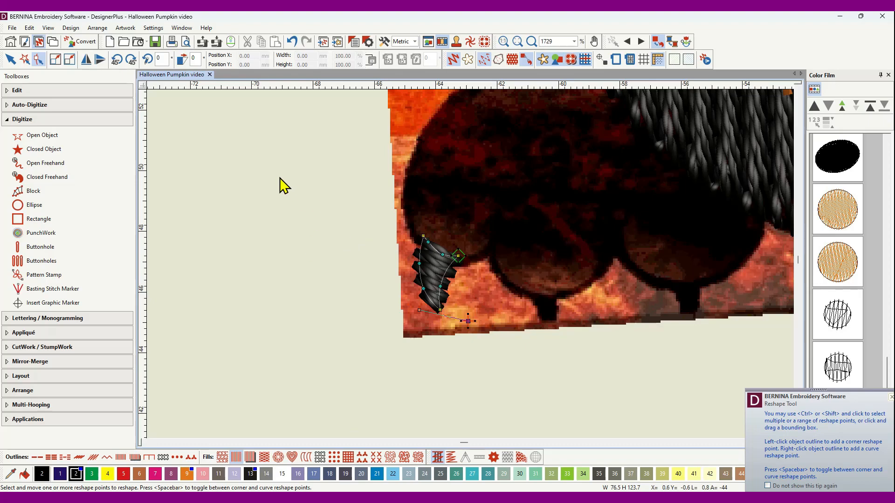
Add two stitch angles to the claw, one sloping down to the right across its upper part and one nearly horizontal near its tip.
left_click(37, 91)
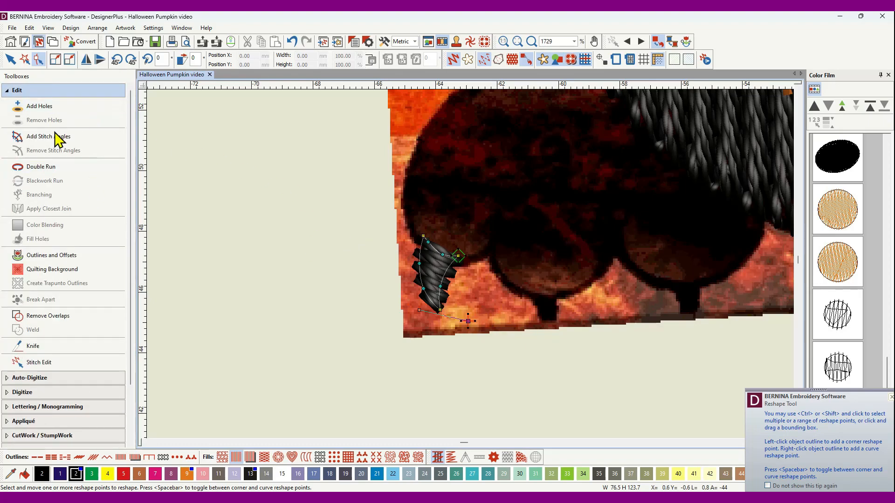
left_click(54, 139)
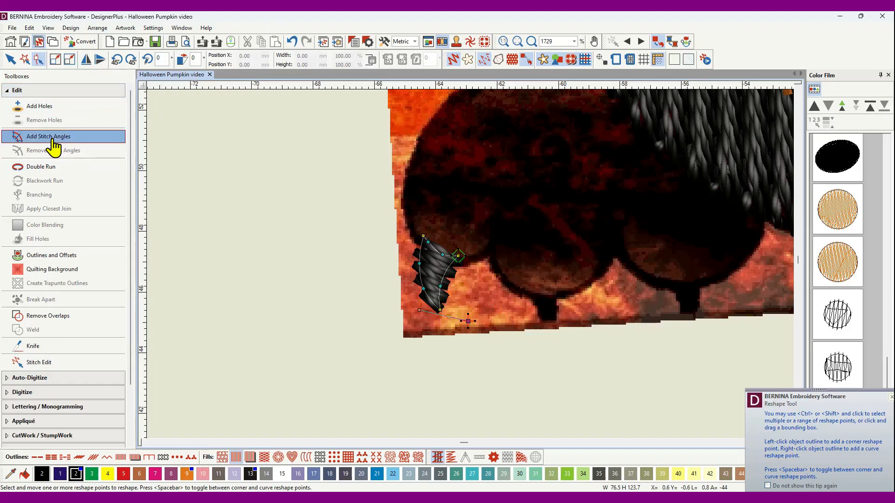
left_click(410, 242)
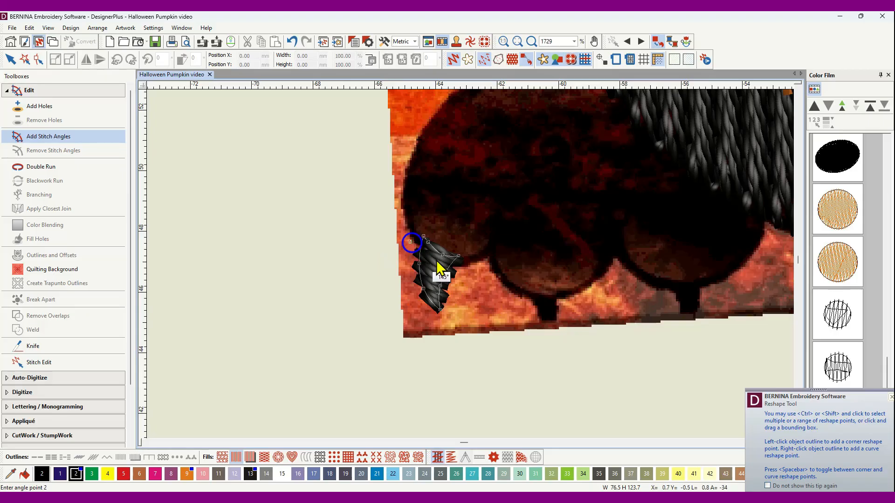
left_click(468, 276)
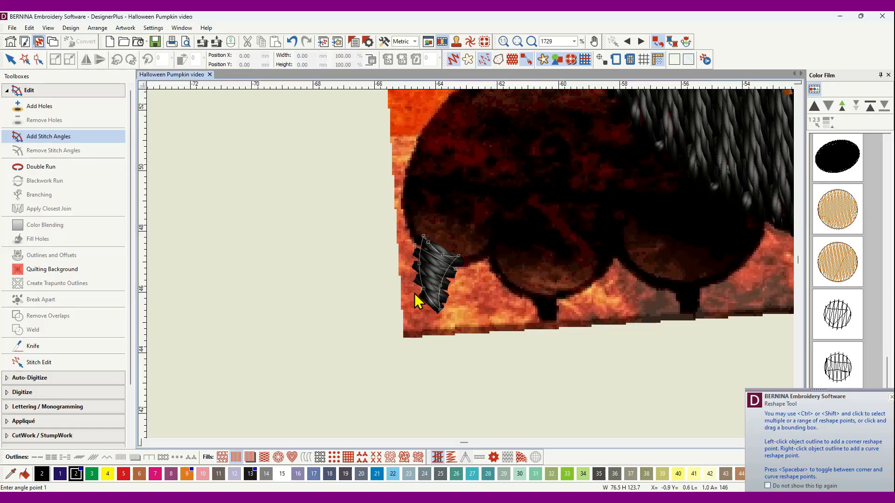
left_click(412, 294)
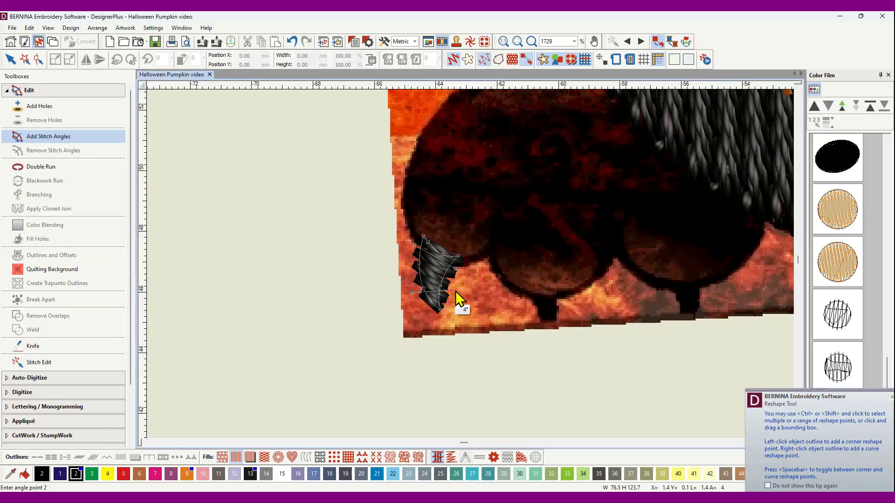
left_click(454, 290)
key("Escape")
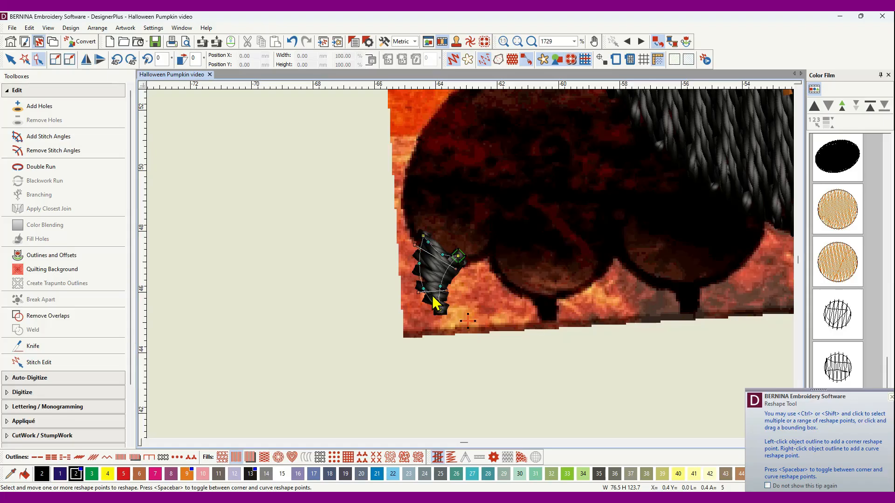
left_click(433, 262)
Place a horizontally mirrored copy of the claw over the rightmost claw of the left paw.
scroll(476, 269, "down", 3)
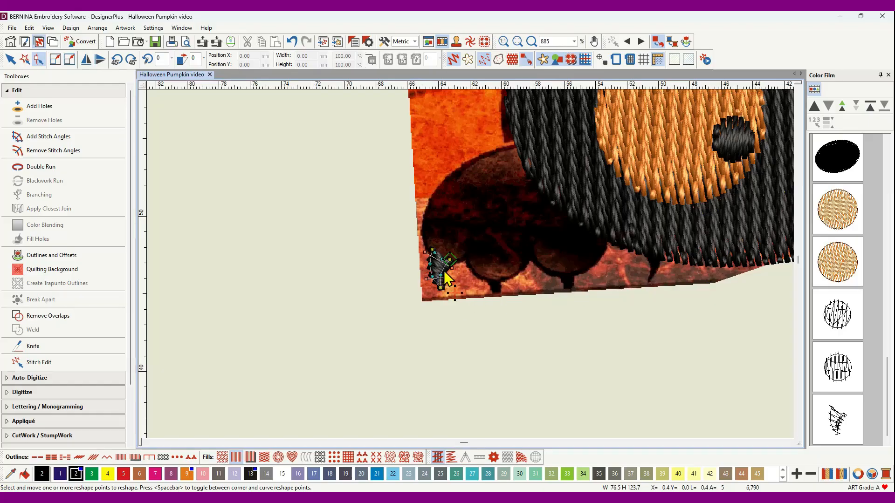
left_click(11, 60)
left_click_drag(441, 277, 646, 259)
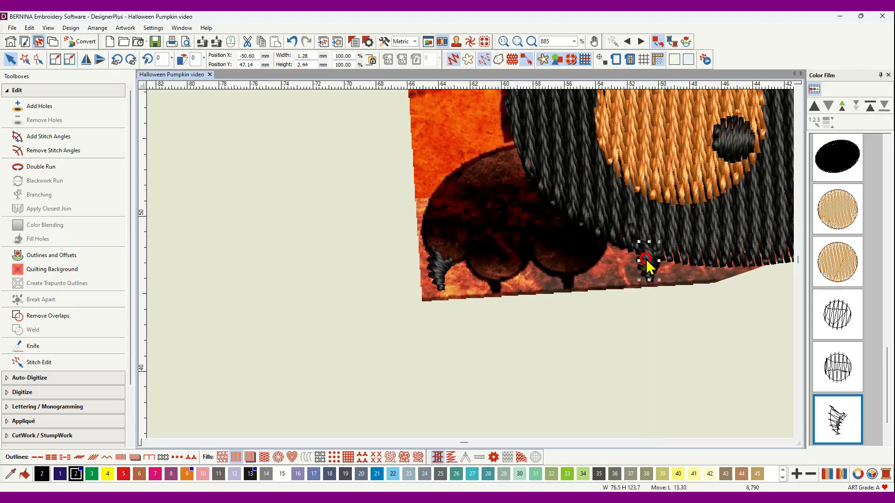
left_click(87, 65)
left_click_drag(657, 267, 658, 269)
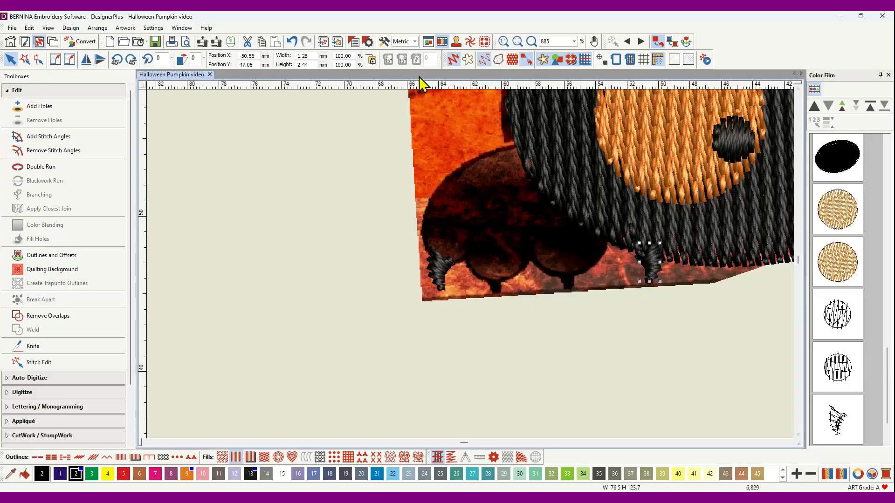
Turn off the realistic stitch view and fit the mirrored claw to the artwork, moving it and enlarging it to about 1.66 × 3.14 mm.
left_click(453, 59)
scroll(666, 261, "up", 3)
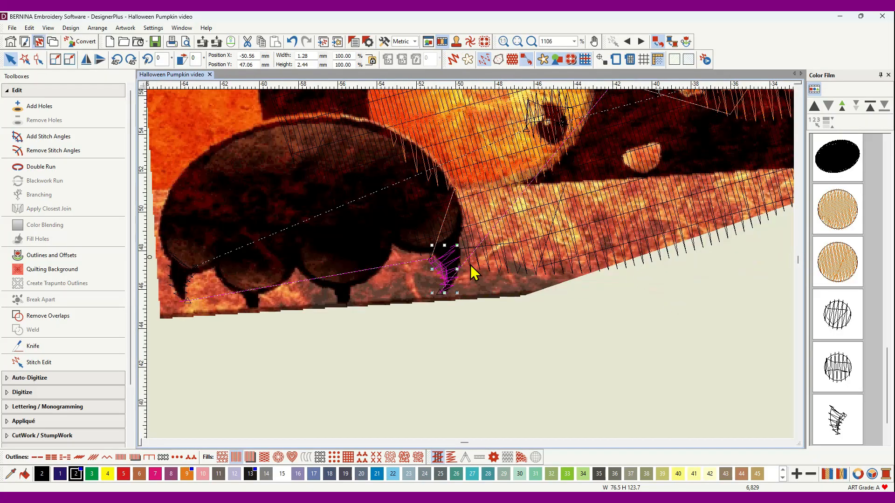
left_click_drag(455, 275, 451, 241)
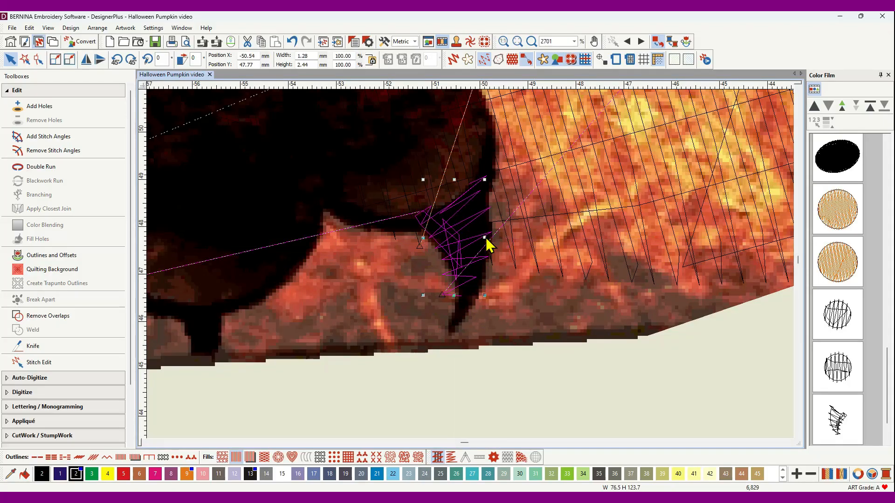
left_click_drag(423, 295, 421, 337)
left_click_drag(471, 257, 478, 253)
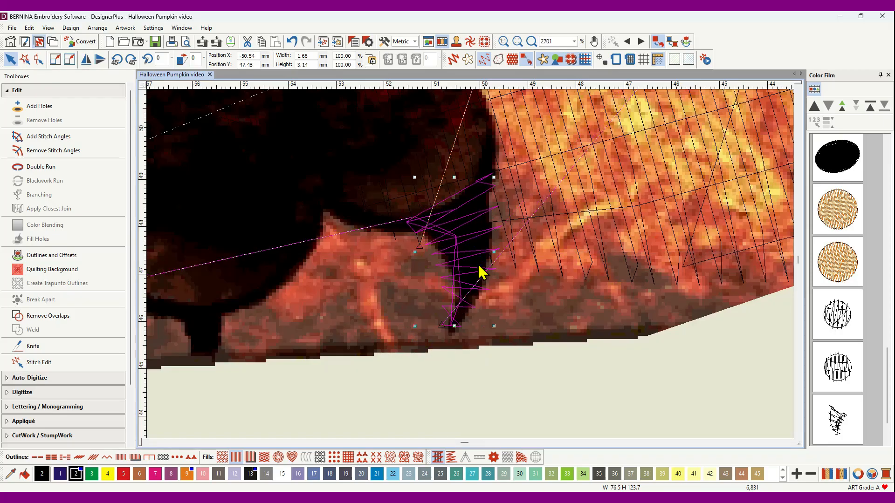
scroll(471, 266, "down", 5)
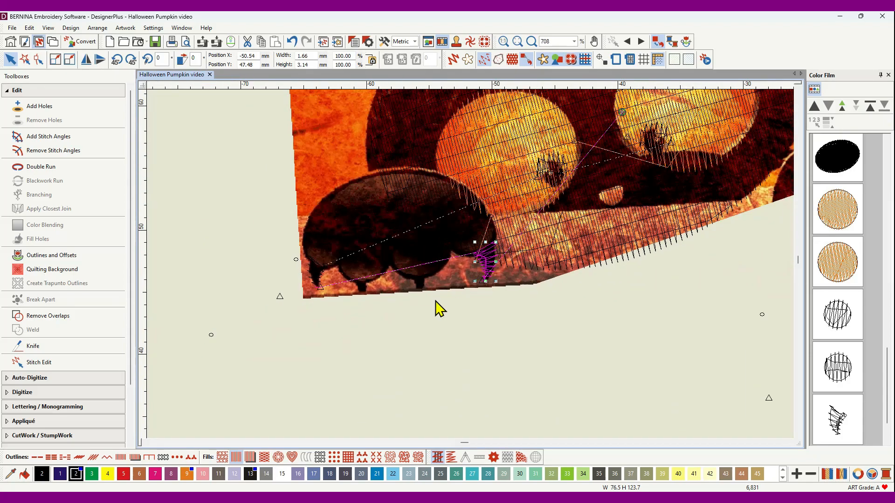
Place a copy of the left paw's leftmost claw over the second claw from the left in the artwork.
scroll(365, 295, "up", 4)
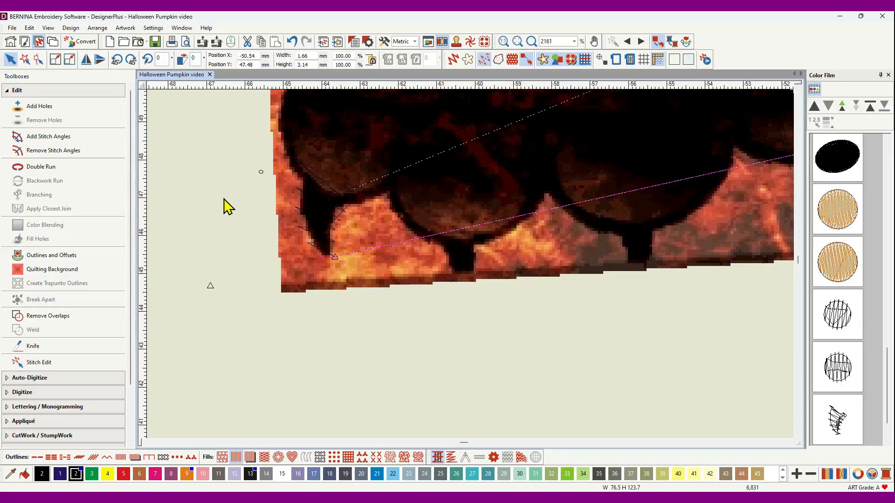
left_click(317, 216)
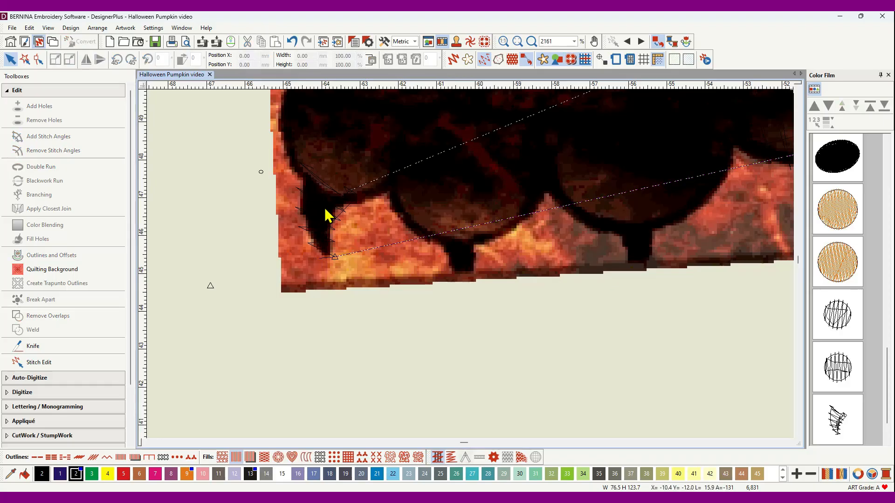
left_click(327, 214)
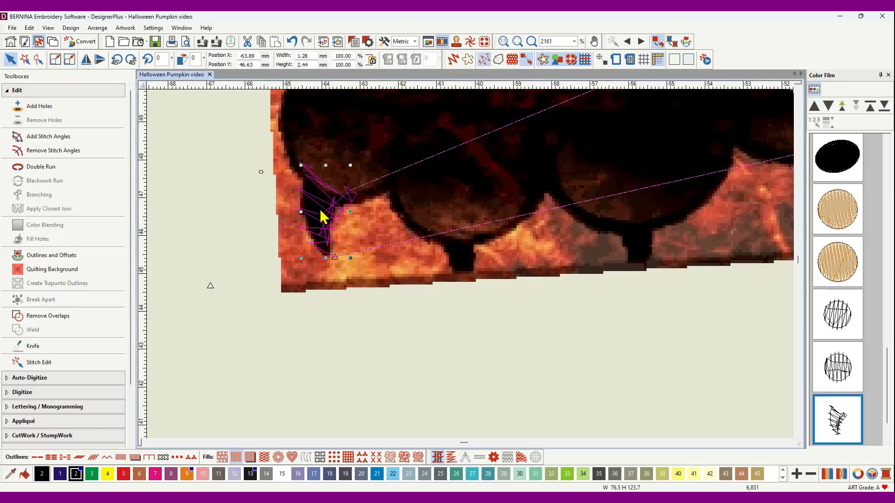
right_click(321, 209)
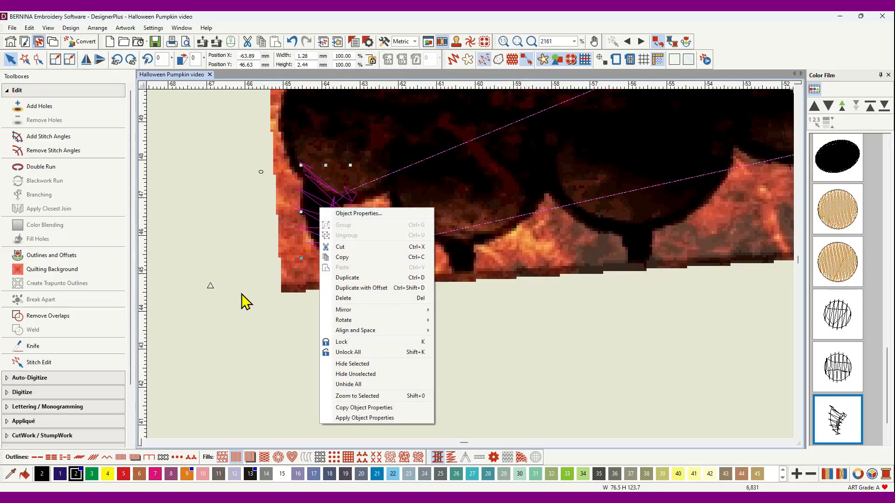
right_click(226, 334)
left_click_drag(319, 208, 415, 255)
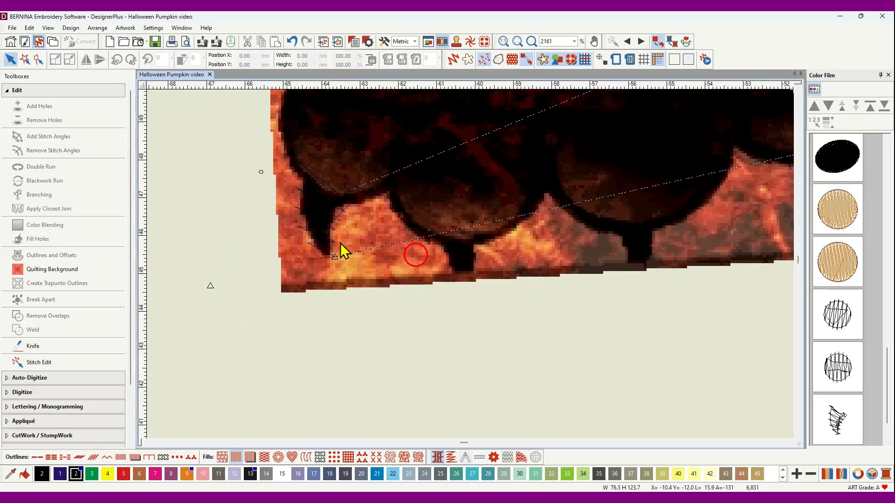
left_click(311, 218)
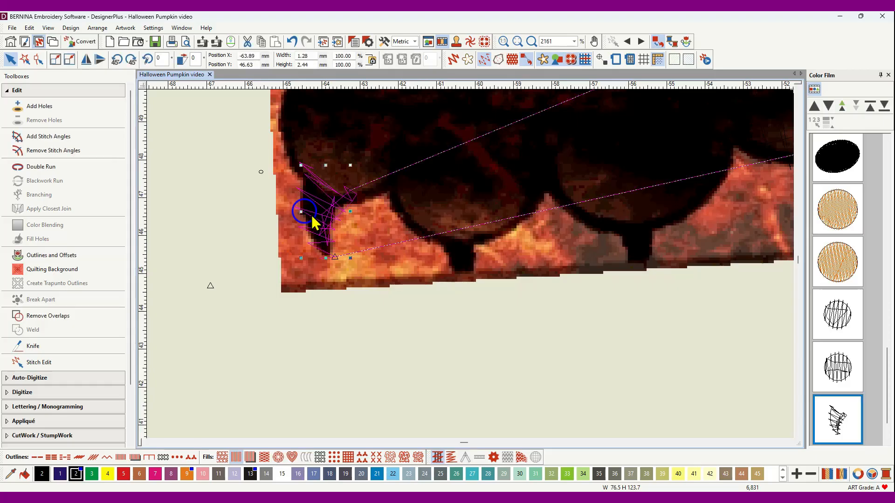
left_click_drag(313, 219, 448, 255)
left_click(459, 268)
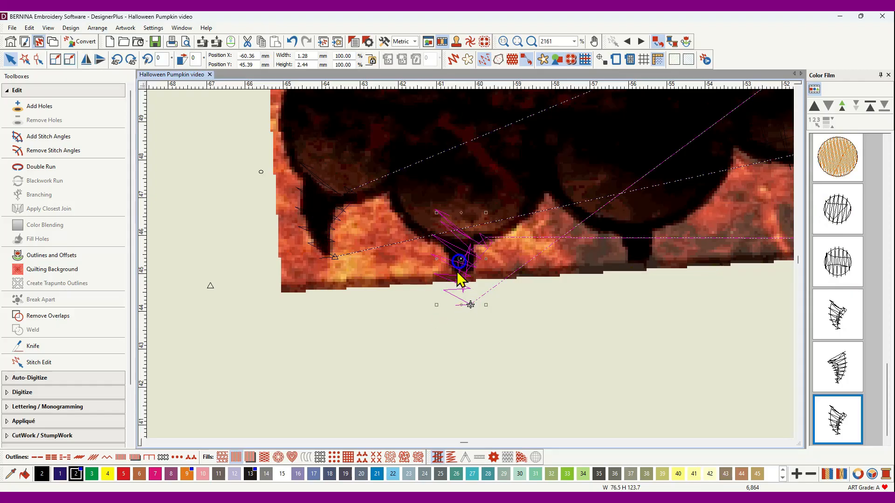
Rotate the copied claw slightly counterclockwise and move it to fit the second claw in the artwork.
left_click(438, 312)
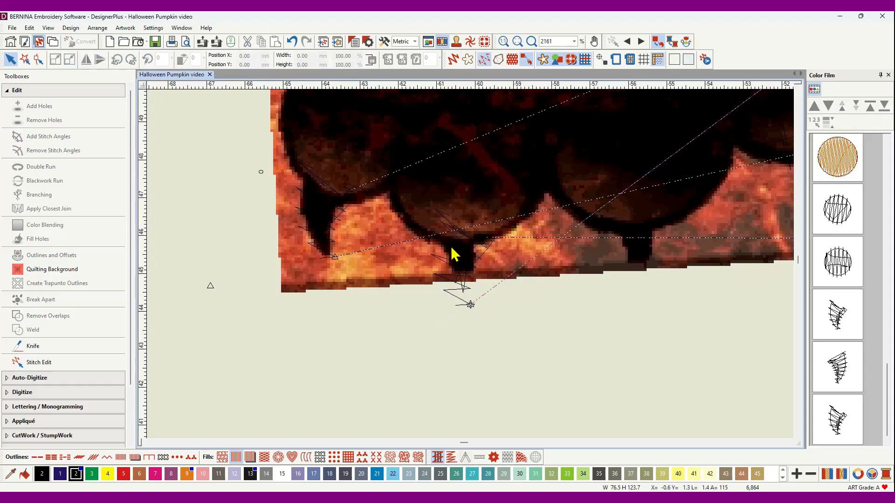
left_click(460, 269)
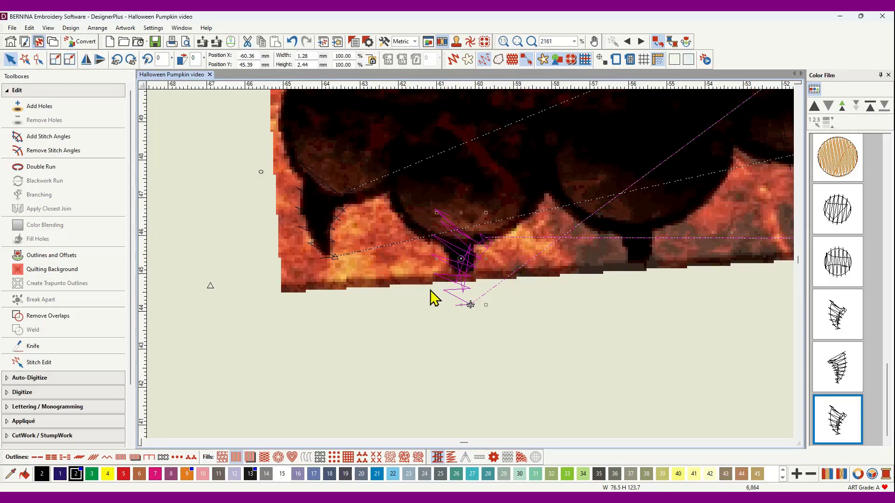
left_click_drag(436, 305, 482, 301)
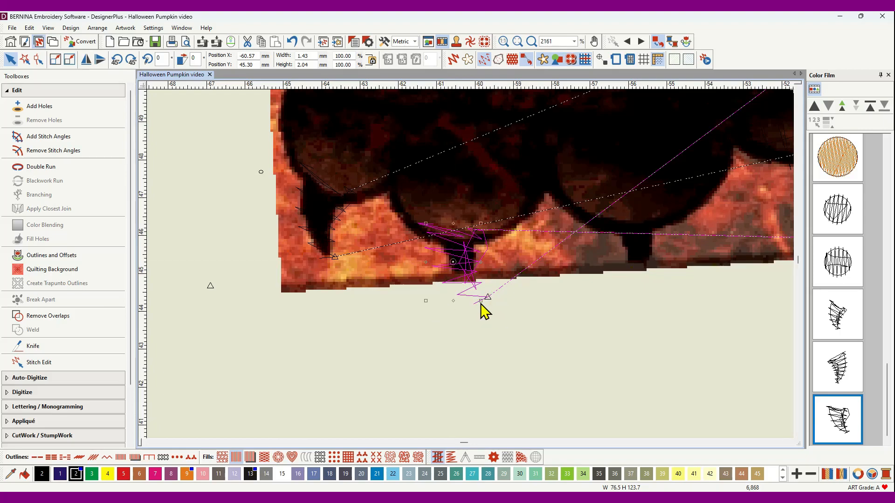
left_click_drag(467, 267, 480, 273)
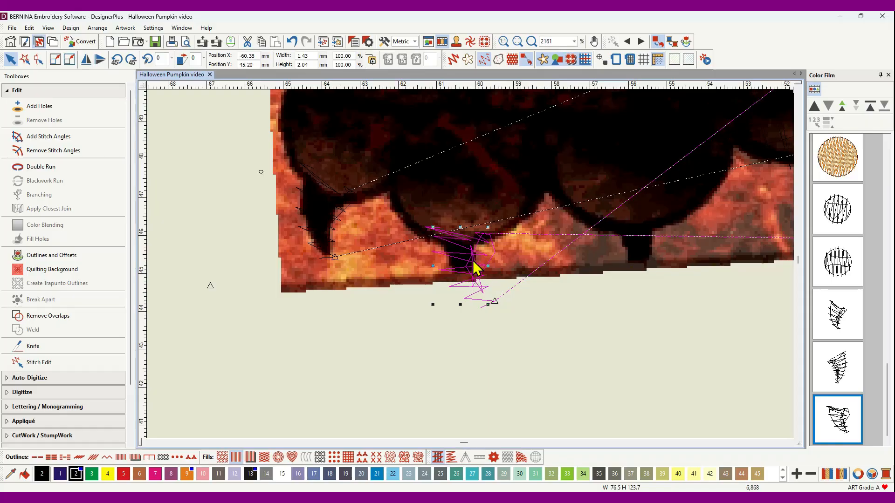
Place a horizontally mirrored copy of the second claw over the third claw and shrink it to about 1.22 × 1.74 mm.
left_click_drag(468, 263, 612, 267)
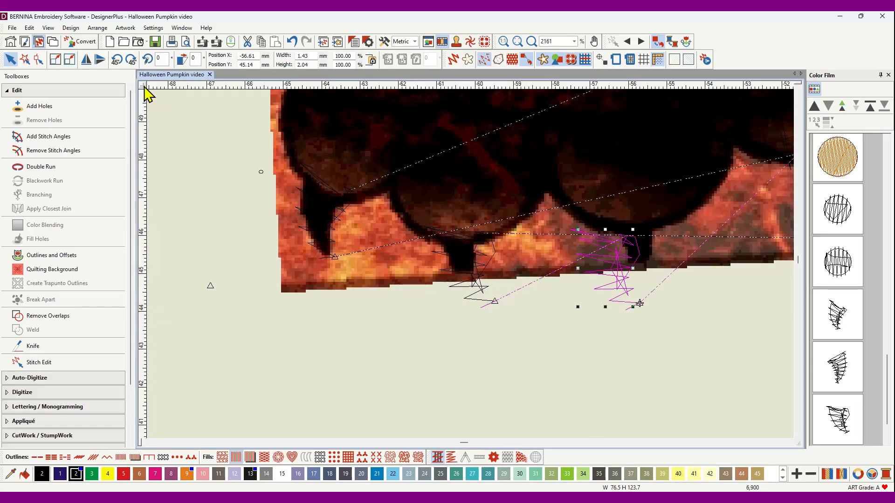
left_click(87, 59)
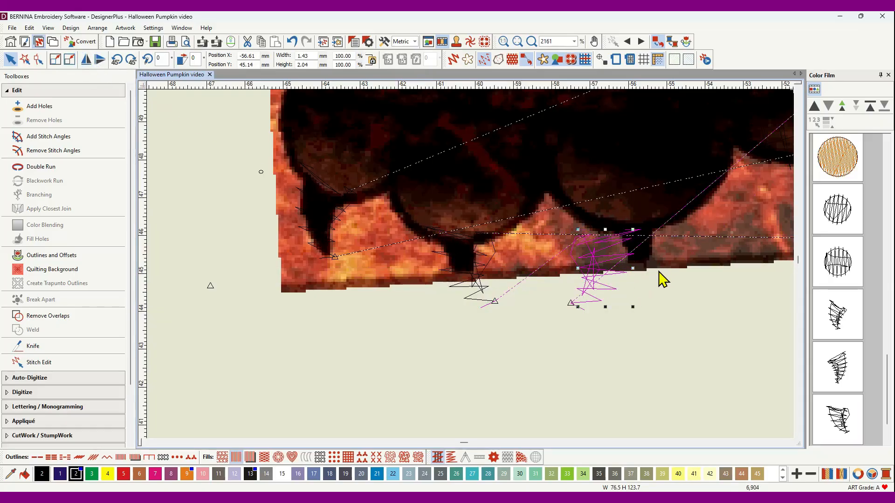
left_click_drag(609, 283, 662, 262)
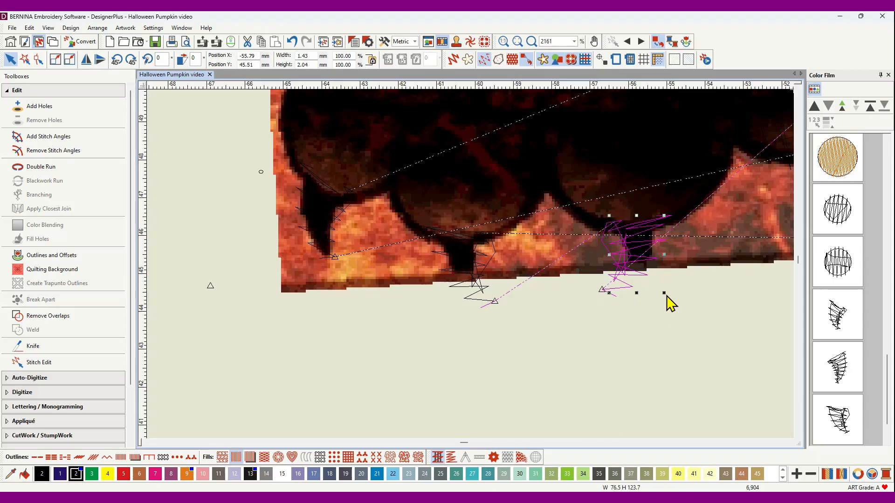
left_click_drag(664, 295, 634, 263)
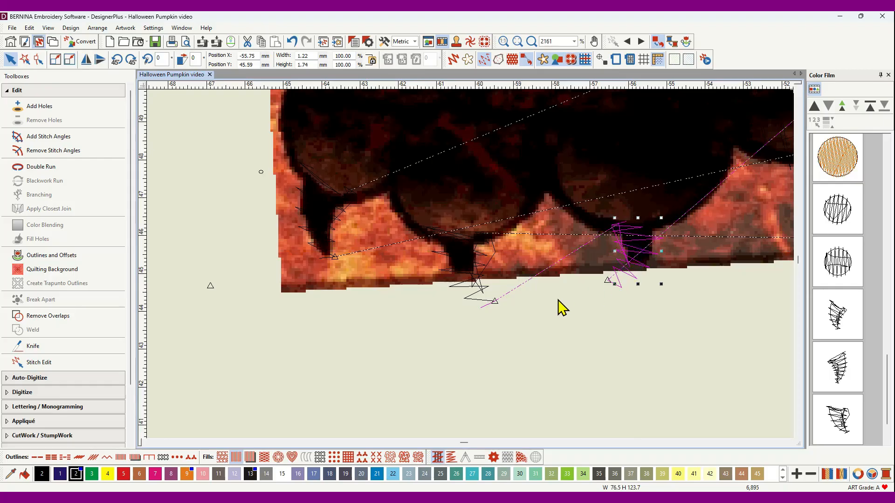
Shrink the second claw to about 1.21 × 1.72 mm and nudge the third claw slightly to fit the artwork.
left_click(477, 269)
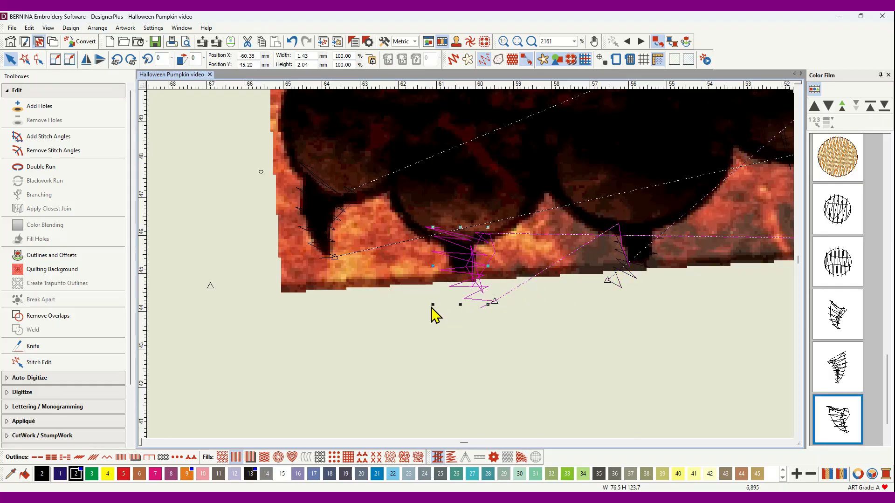
left_click_drag(433, 305, 469, 272)
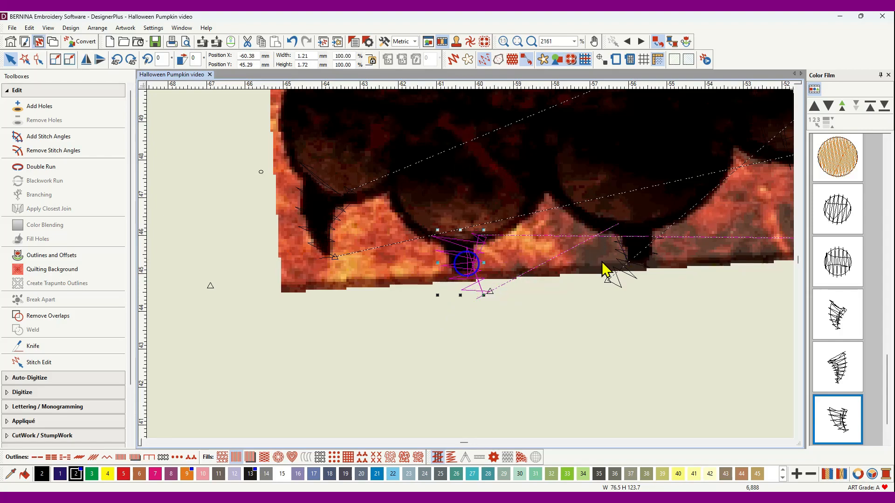
left_click(633, 277)
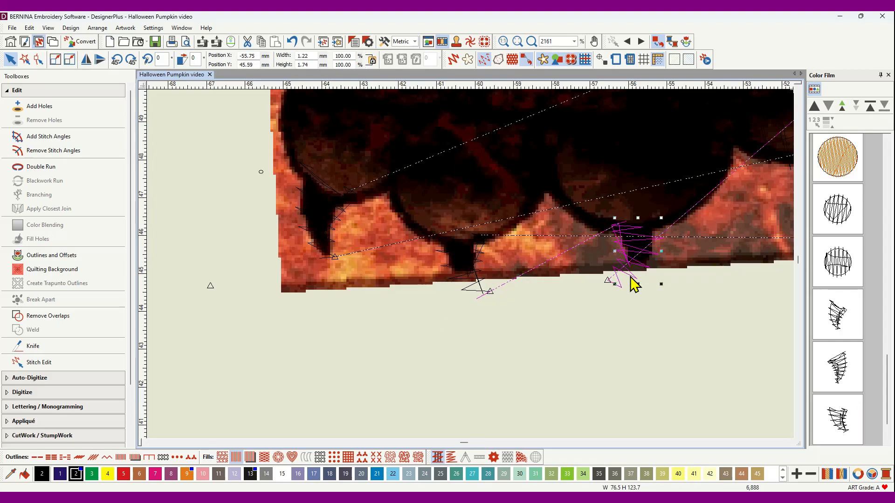
left_click_drag(630, 278, 627, 279)
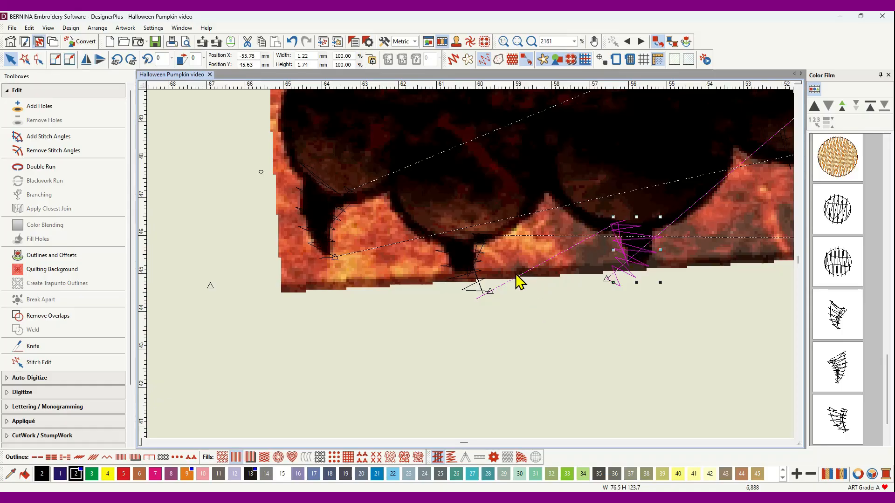
Select the left paw's four claws from left to right and resequence them in the order of selection.
scroll(471, 276, "down", 4)
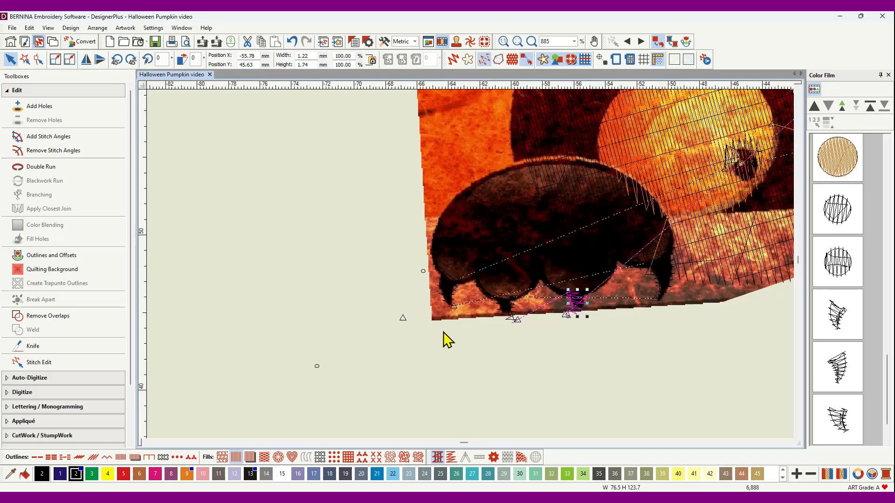
left_click(450, 291)
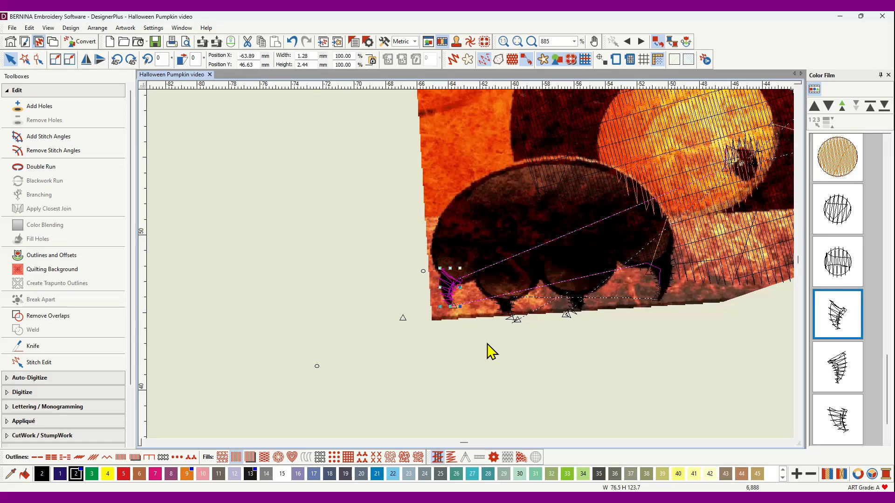
left_click(506, 309, "ctrl")
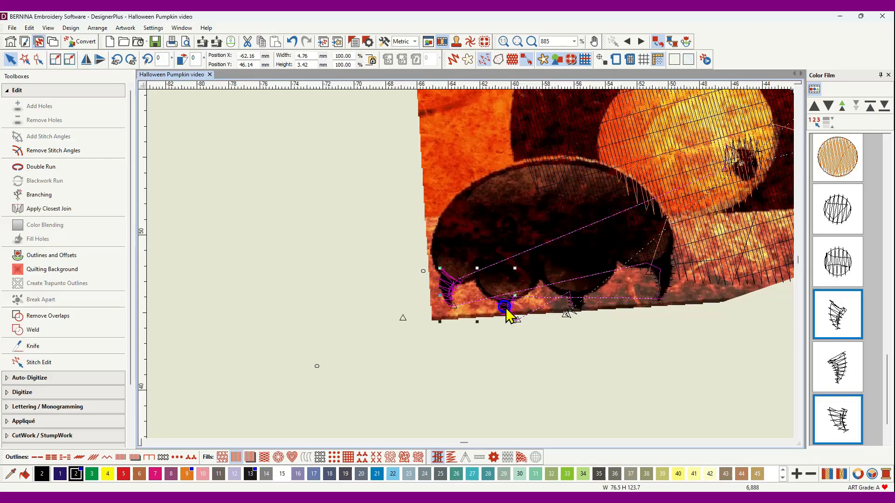
left_click(581, 302, "ctrl")
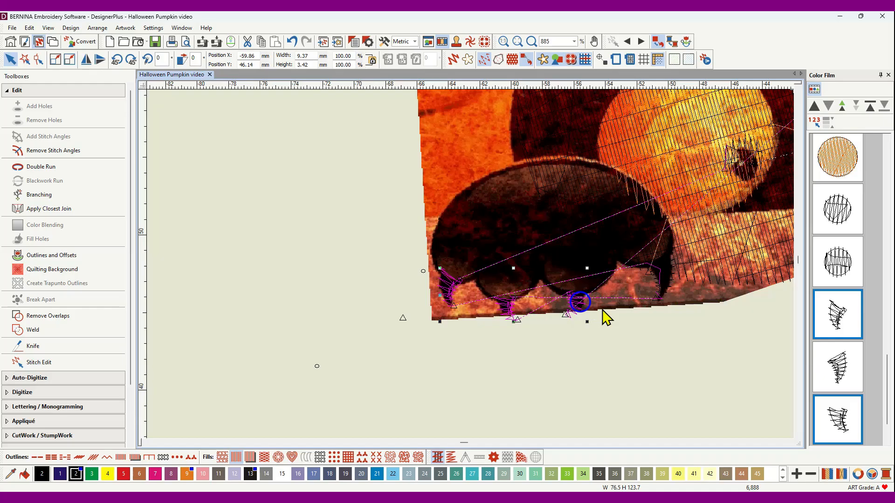
left_click(667, 296, "ctrl")
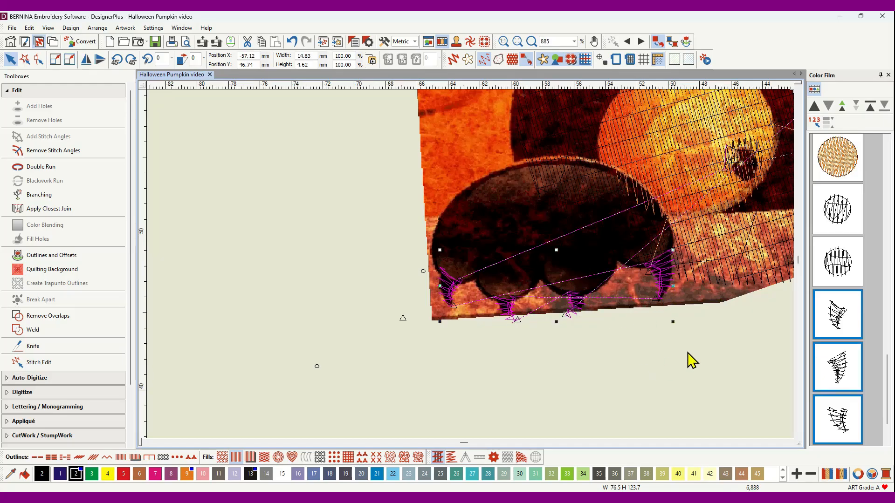
left_click(815, 123)
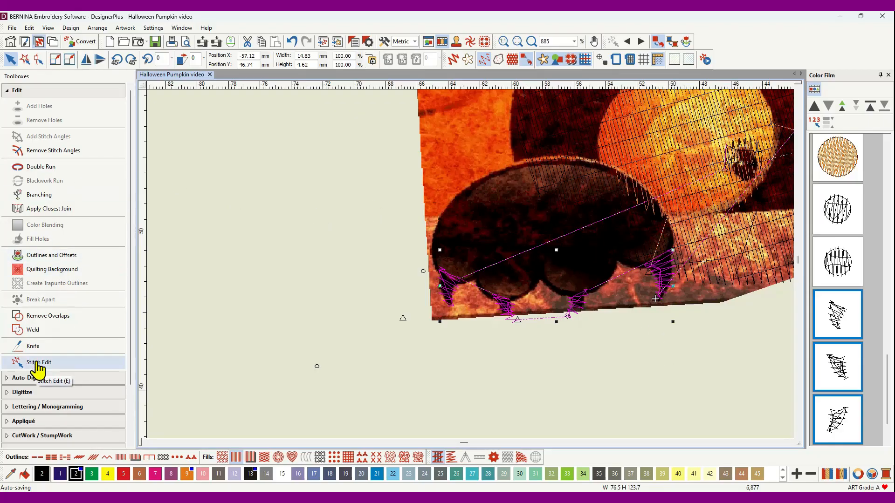
Start a closed object with step fill for the left paw and trace its curved upper edge to the right side.
left_click(25, 393)
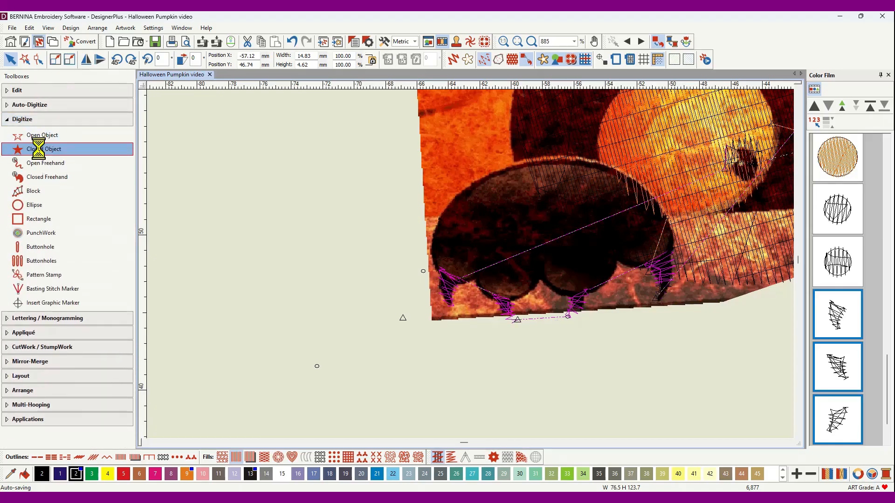
left_click(42, 148)
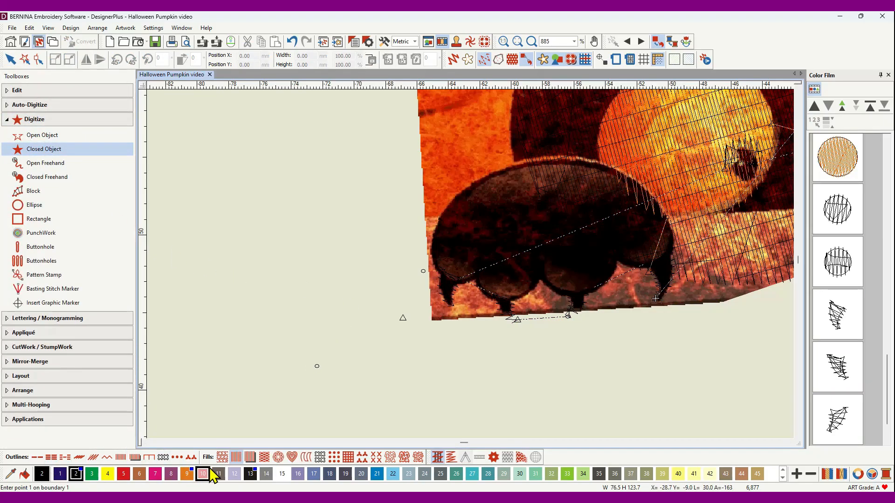
left_click(221, 458)
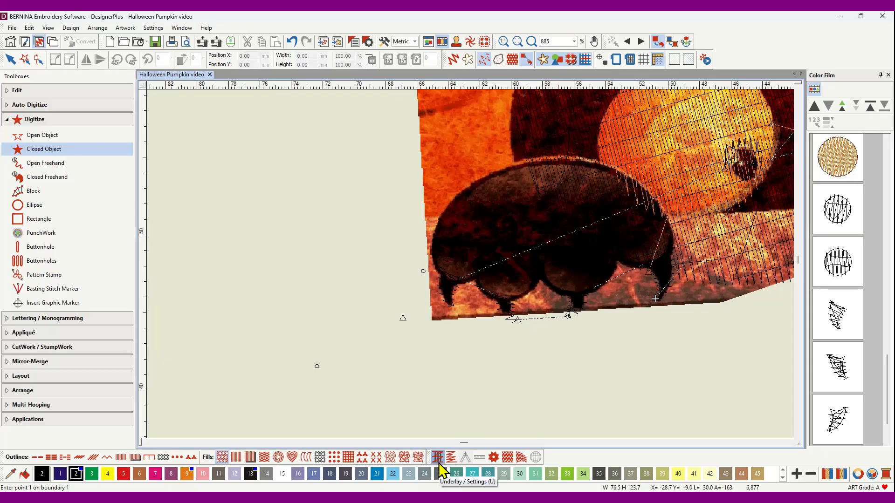
left_click(446, 209)
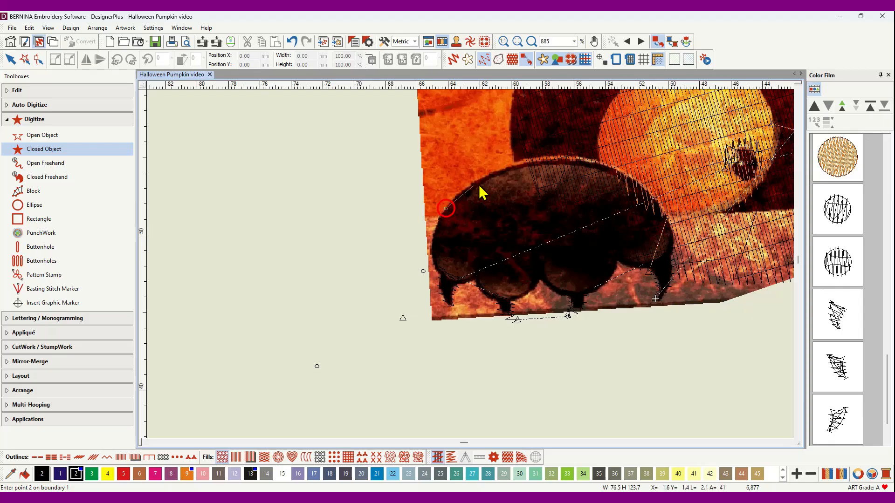
right_click(503, 169)
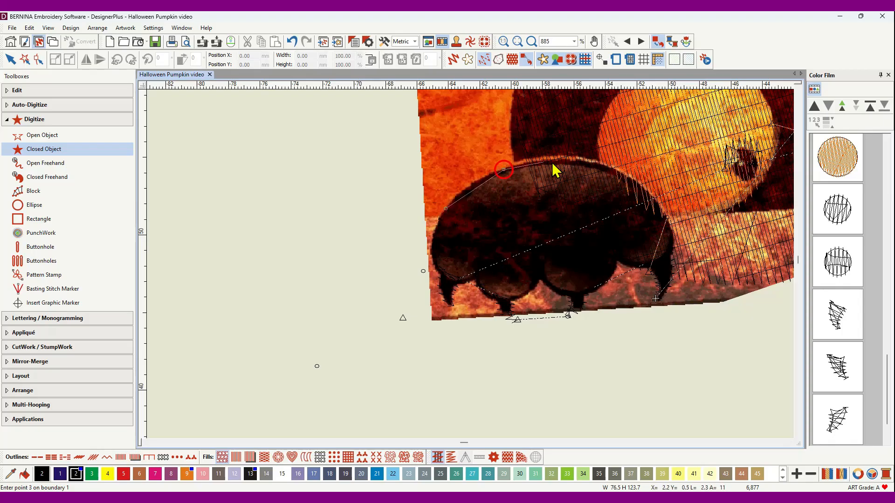
right_click(576, 161)
right_click(625, 179)
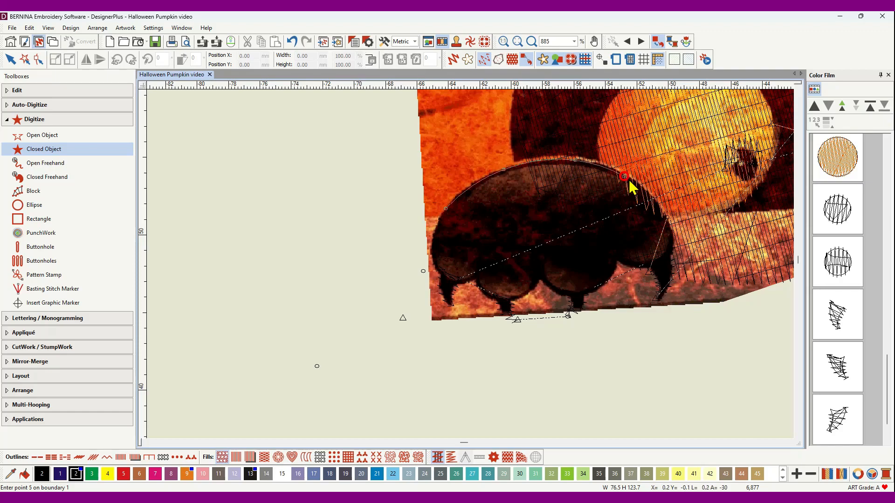
right_click(653, 201)
right_click(668, 221)
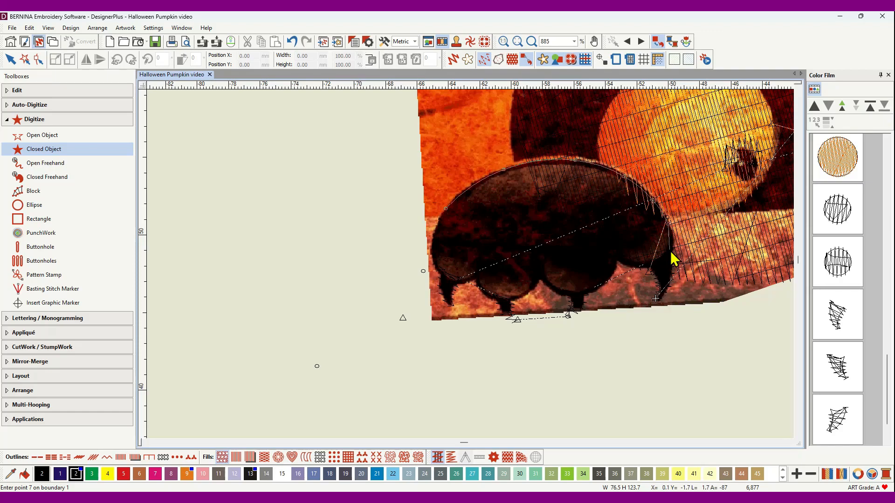
Continue the paw boundary around the rightmost toe, ending in the notch beside the third toe.
scroll(672, 253, "up", 4)
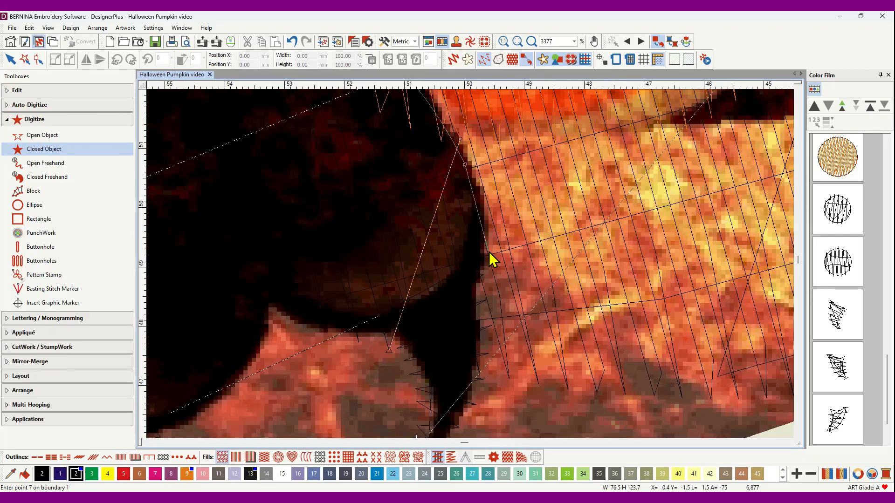
right_click(481, 257)
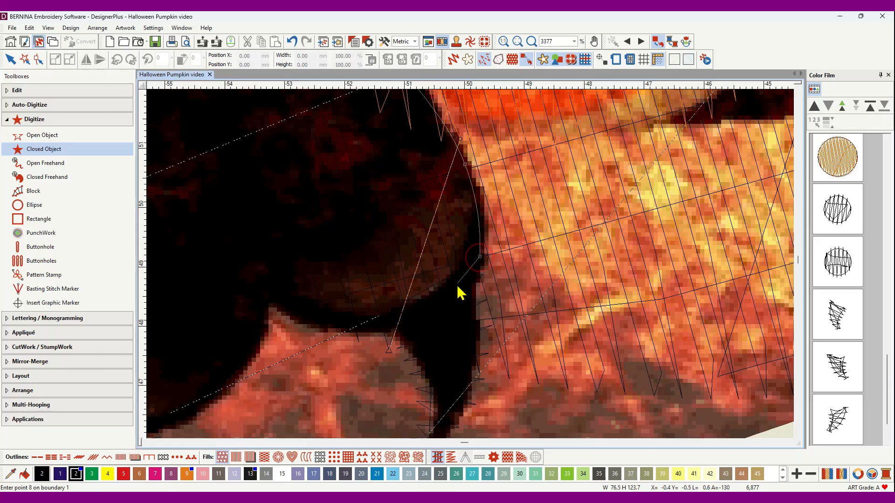
right_click(447, 295)
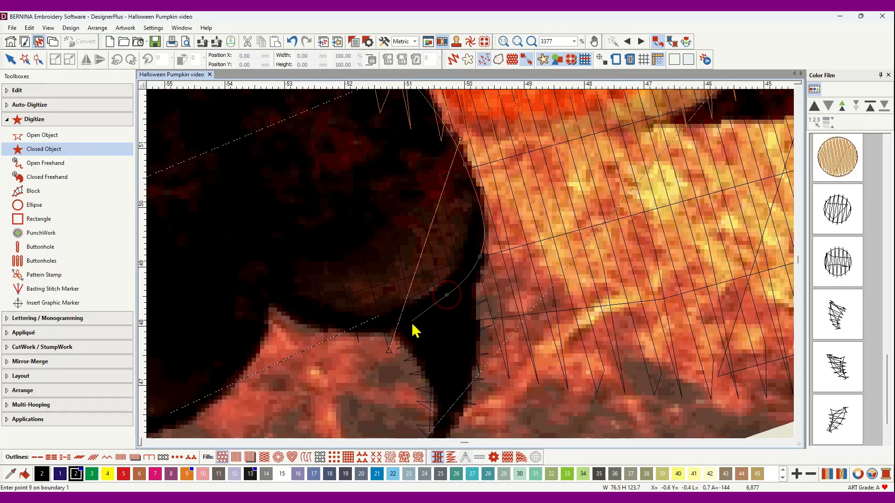
left_click(399, 327)
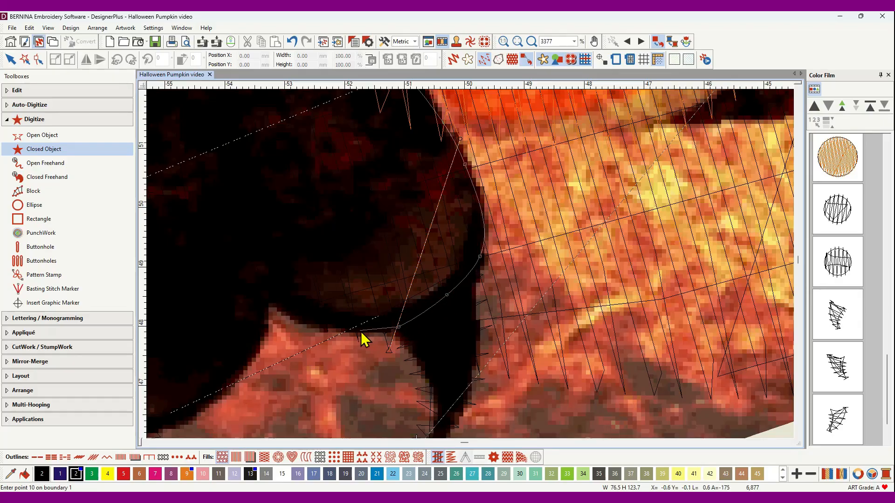
left_click(358, 331)
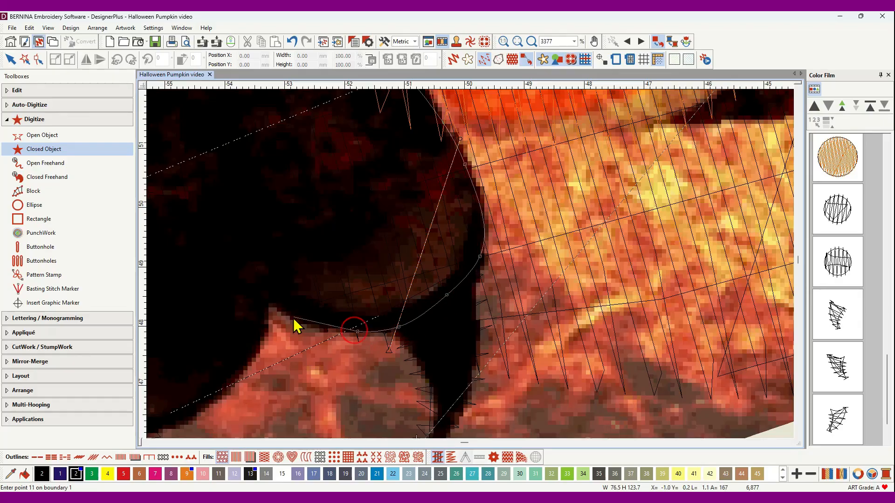
right_click(266, 291)
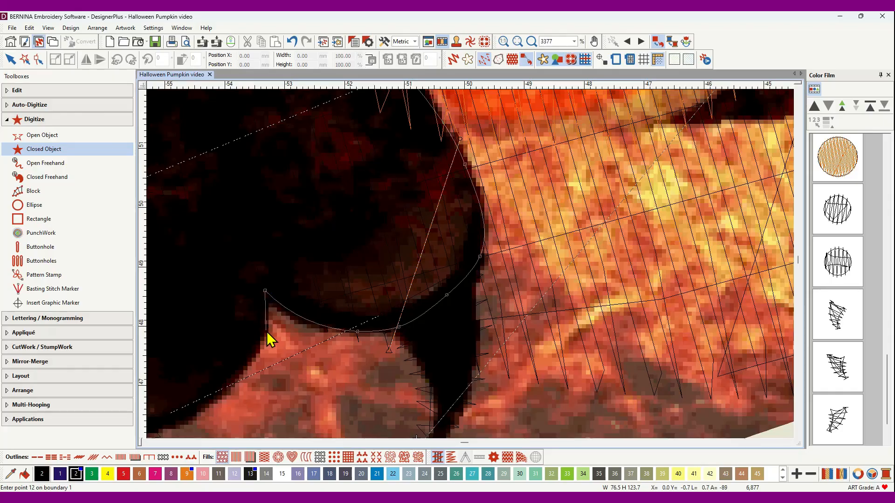
Trace the paw boundary around the third toe from the left, up to the notch beside the second toe.
left_click(266, 331)
left_click(207, 407)
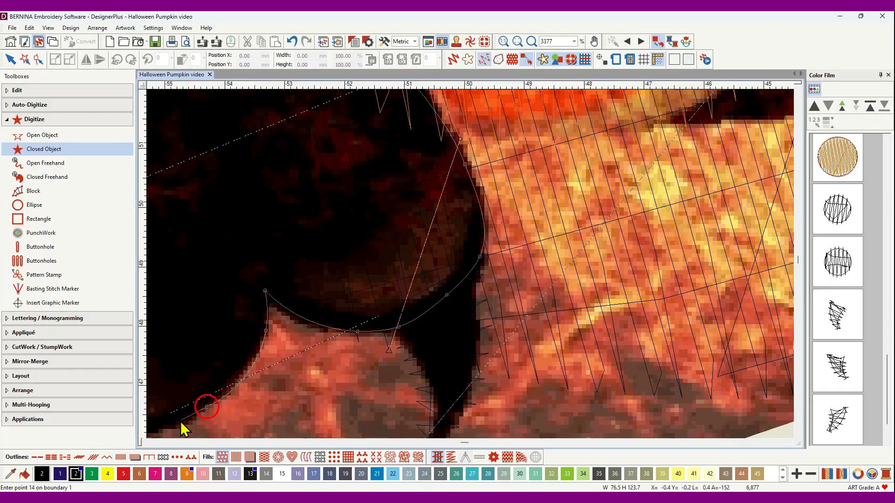
left_click(295, 354)
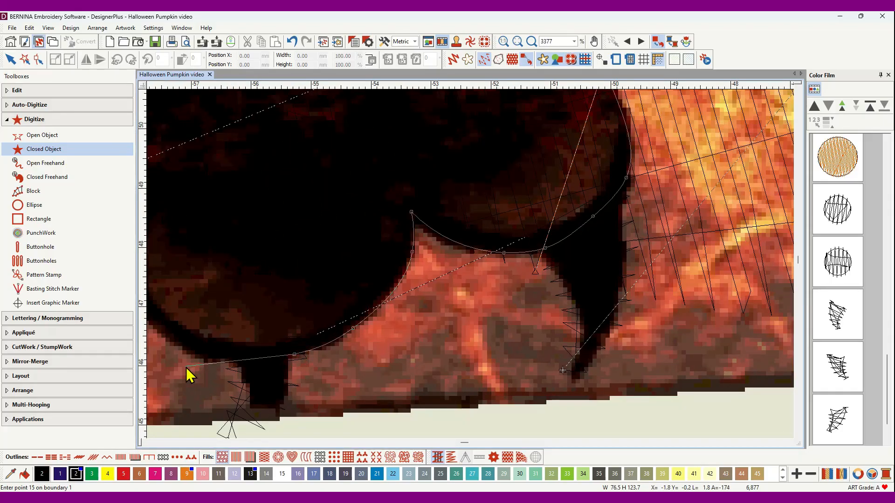
left_click(197, 357)
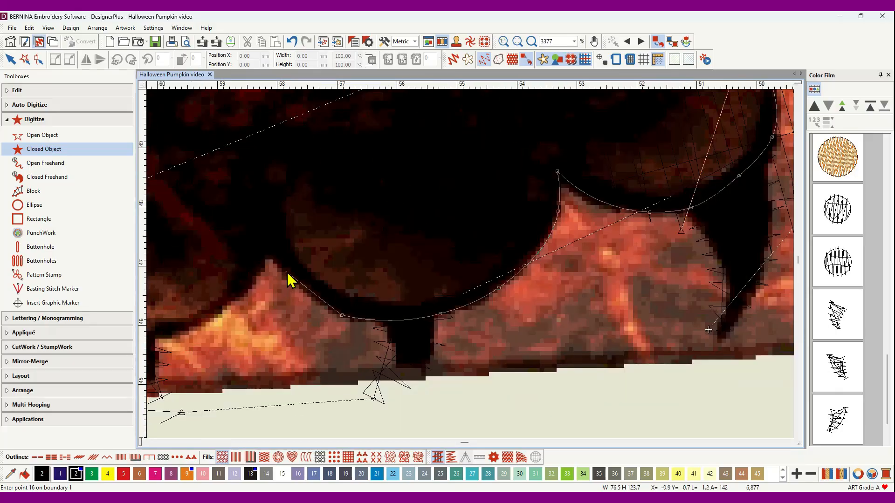
left_click(284, 267)
left_click(272, 242)
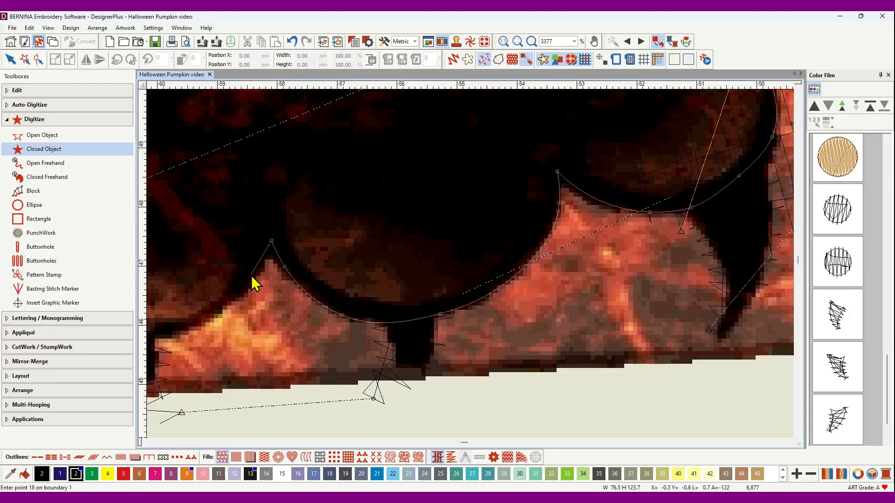
Trace the paw boundary around the second toe from the left, up to the notch beside the leftmost toe.
left_click(248, 289)
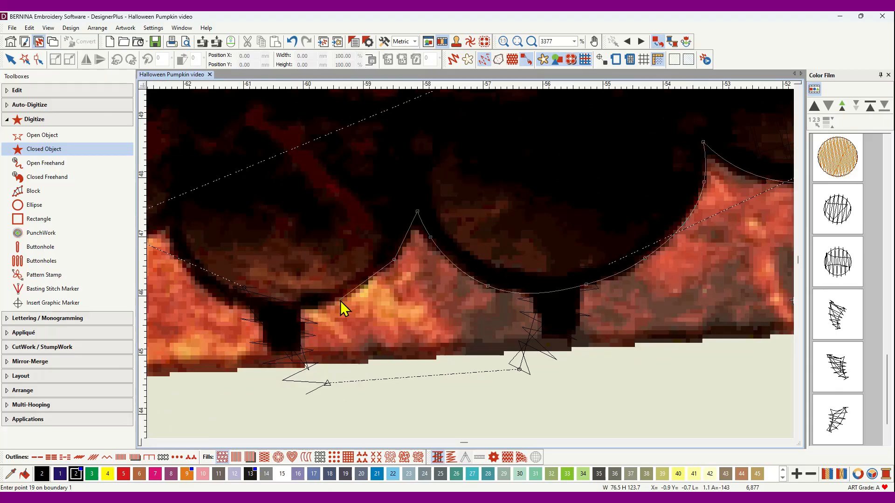
left_click(185, 330)
left_click(265, 305)
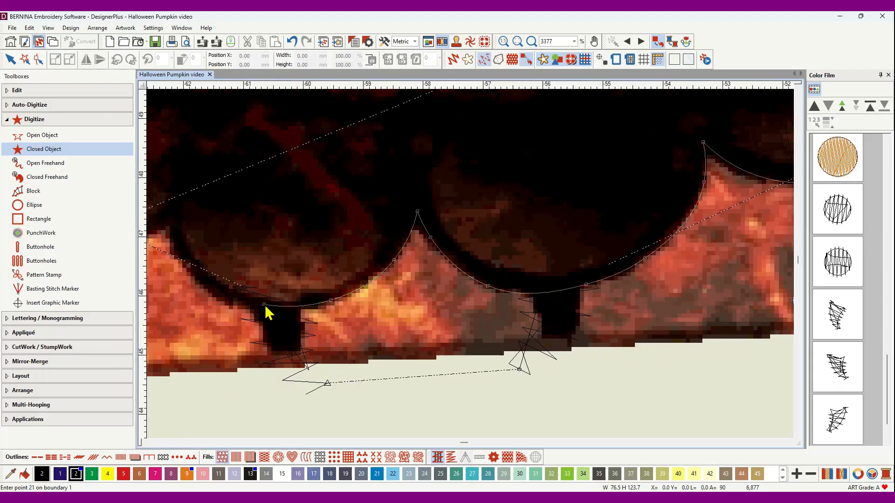
left_click(199, 276)
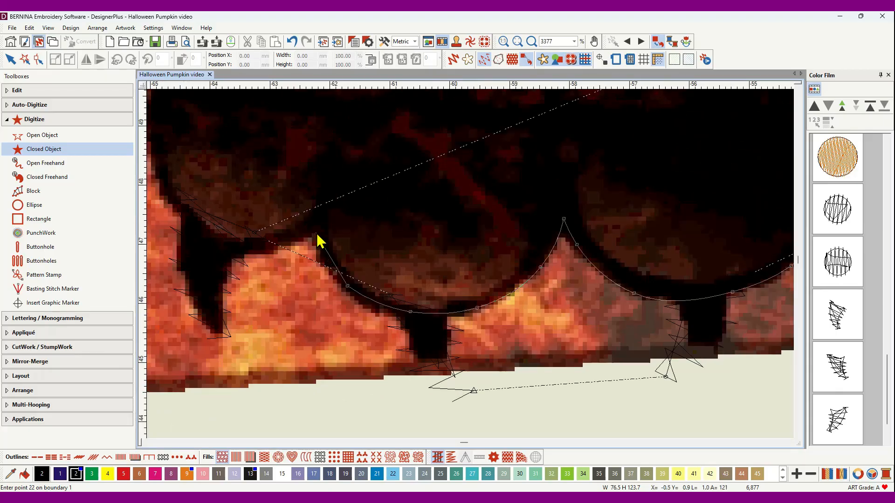
left_click(315, 228)
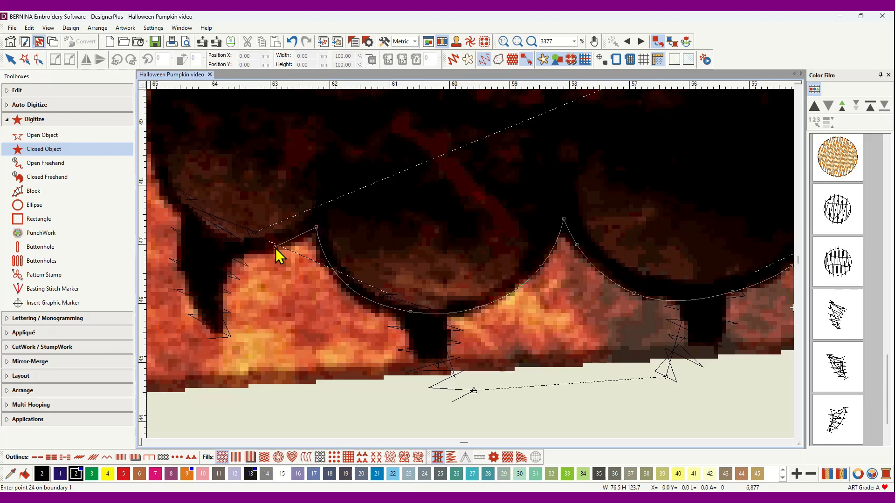
Trace around the leftmost toe and up the paw's left side, closing the filled paw shape at about 15.42 × 9.07 mm.
left_click(275, 247)
left_click(217, 244)
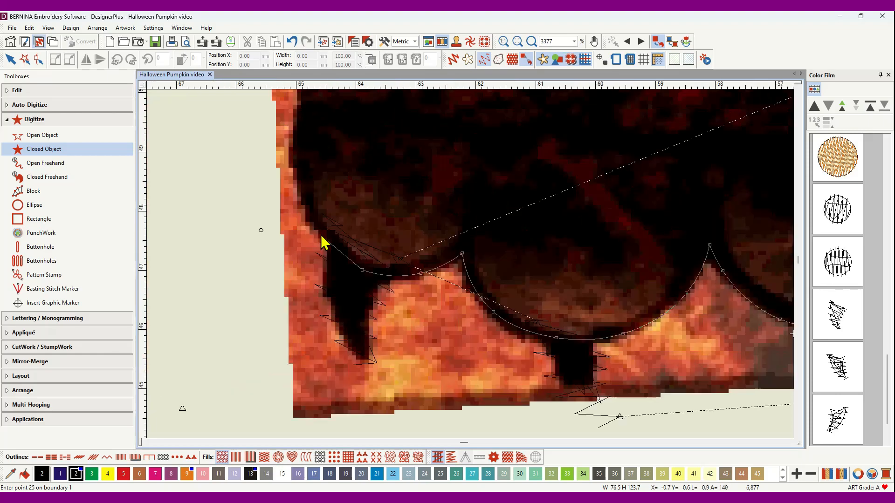
left_click(301, 198)
left_click(292, 108)
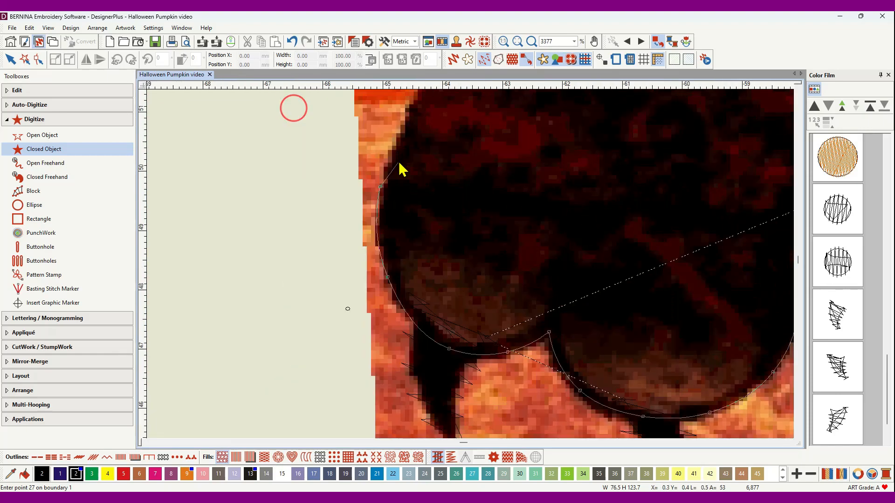
left_click(407, 108)
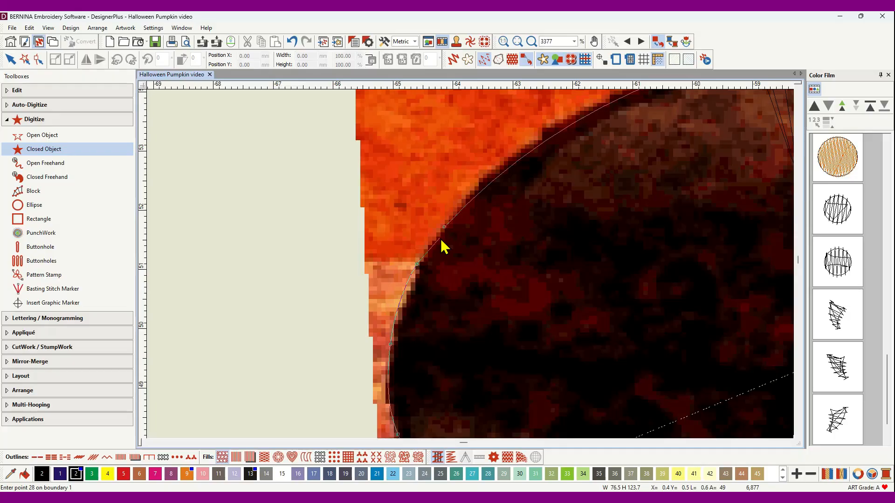
key("Return")
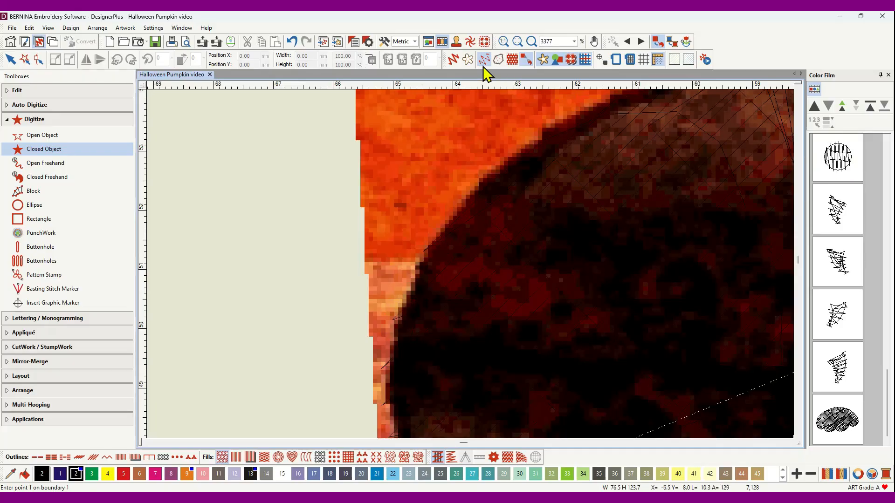
Dim the background artwork and examine the paw's fill stitches where they meet the claws and overlap the neighbouring fill.
left_click(467, 60)
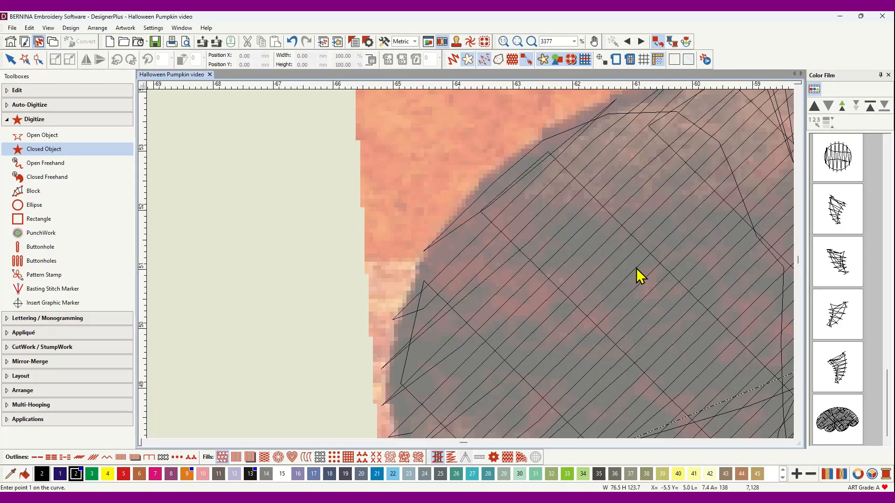
scroll(637, 269, "down", 3)
scroll(471, 265, "up", 3)
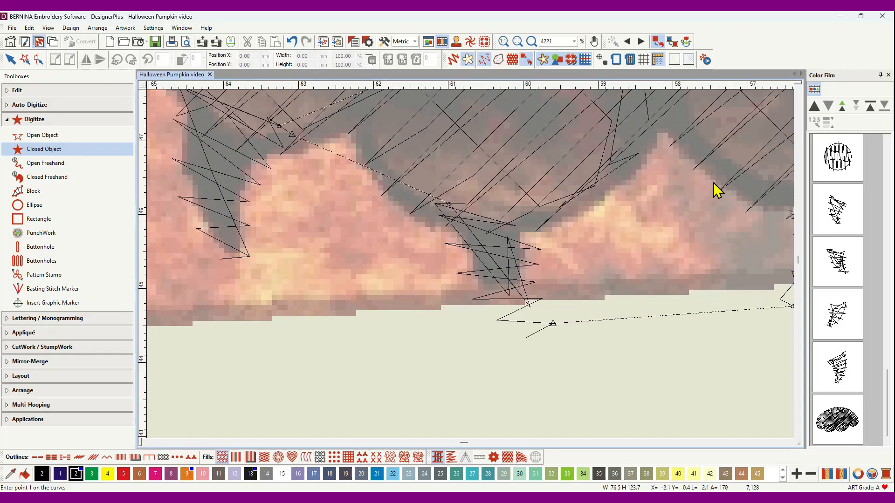
scroll(471, 265, "down", 3)
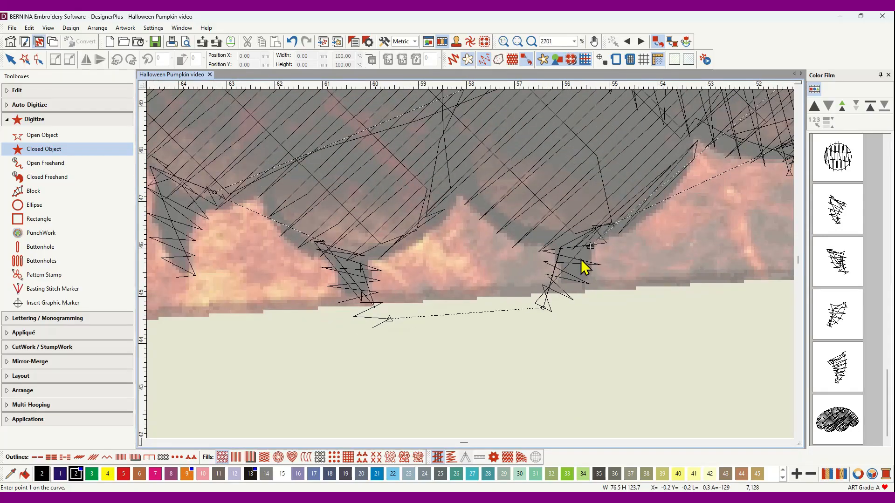
scroll(471, 264, "up", 3)
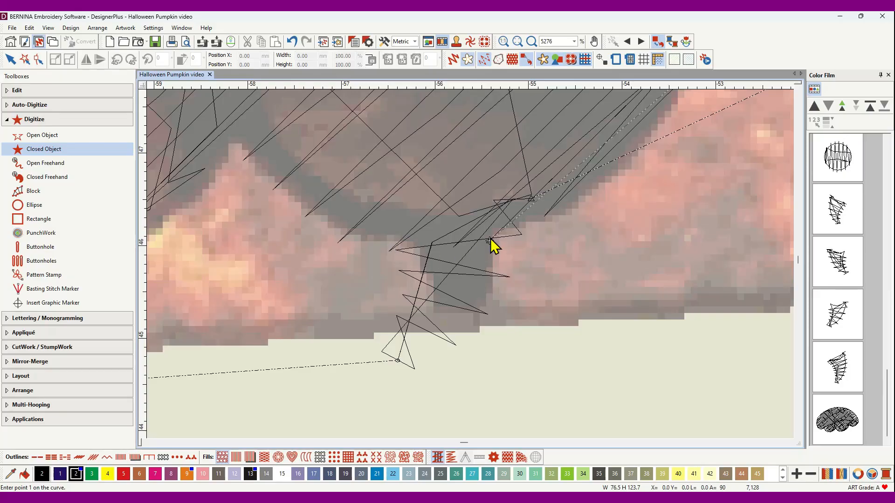
scroll(585, 219, "down", 2)
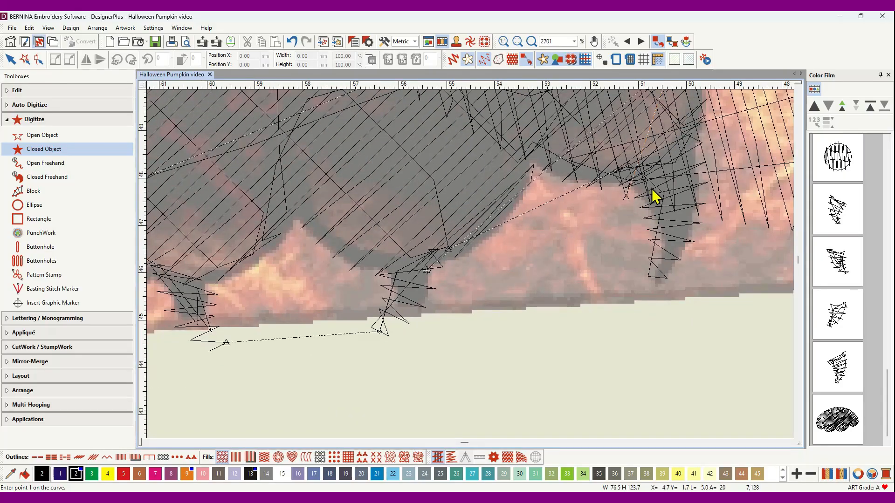
scroll(559, 238, "down", 3)
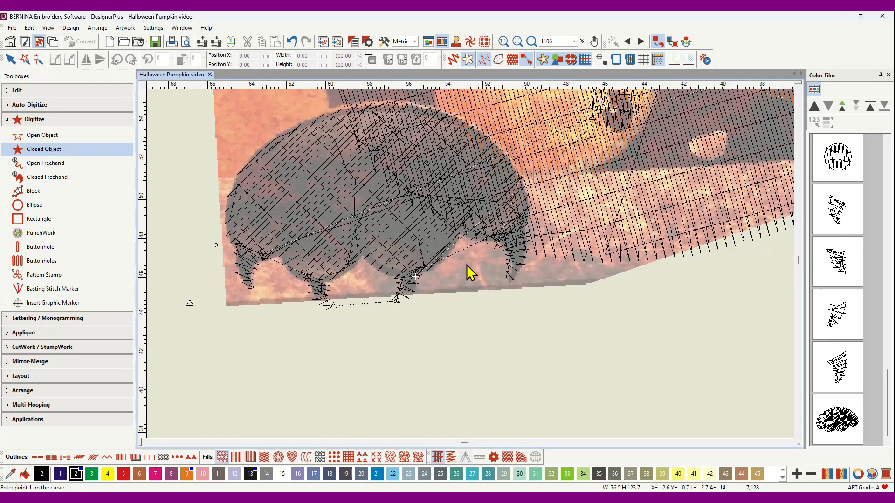
scroll(470, 270, "down", 2)
scroll(452, 235, "up", 3)
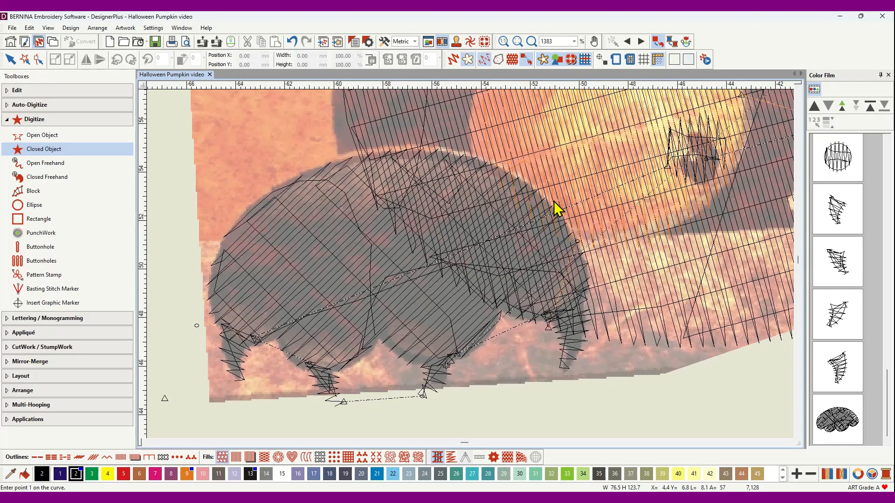
Select the filled left paw and remove the overlapping stitches of the objects beneath it.
left_click(841, 426)
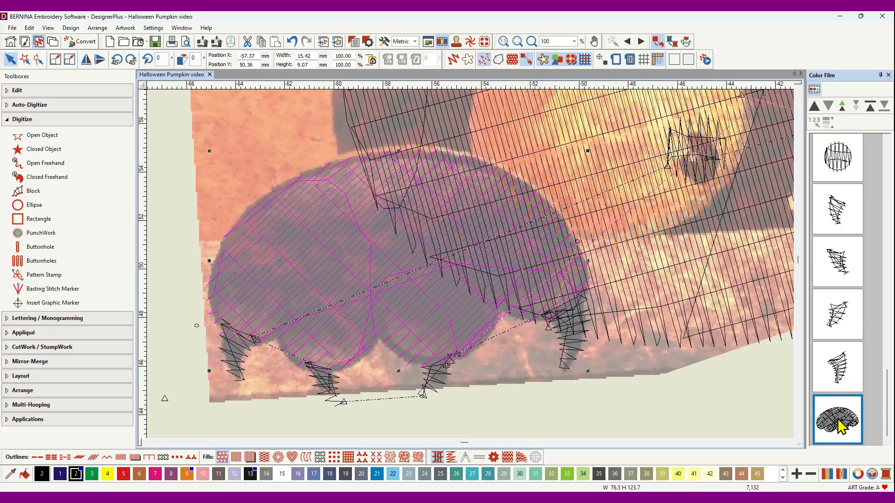
left_click(30, 91)
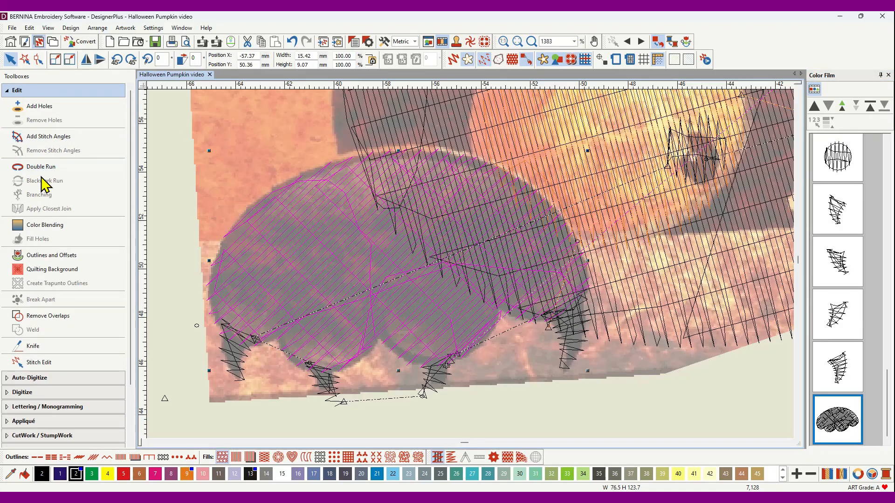
left_click(37, 317)
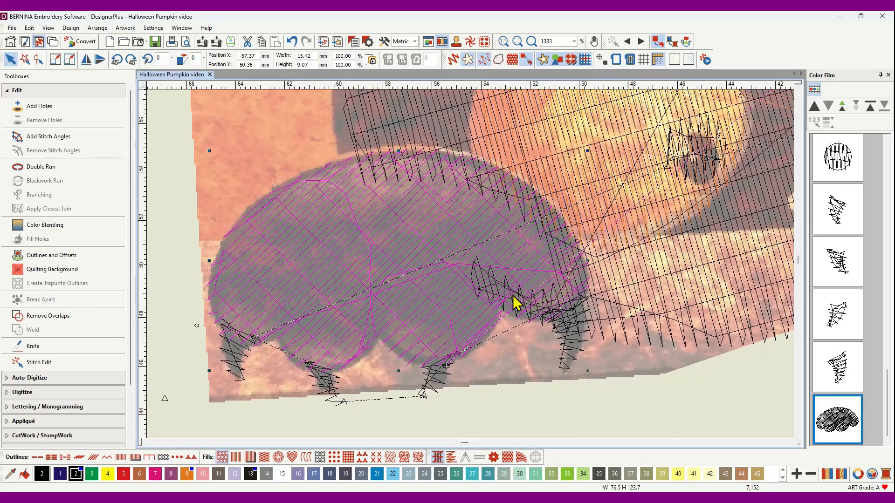
Reshape the cat's head fill by deleting the outline points of the leftover sliver beneath the paw, near the rightmost claw.
left_click(656, 304)
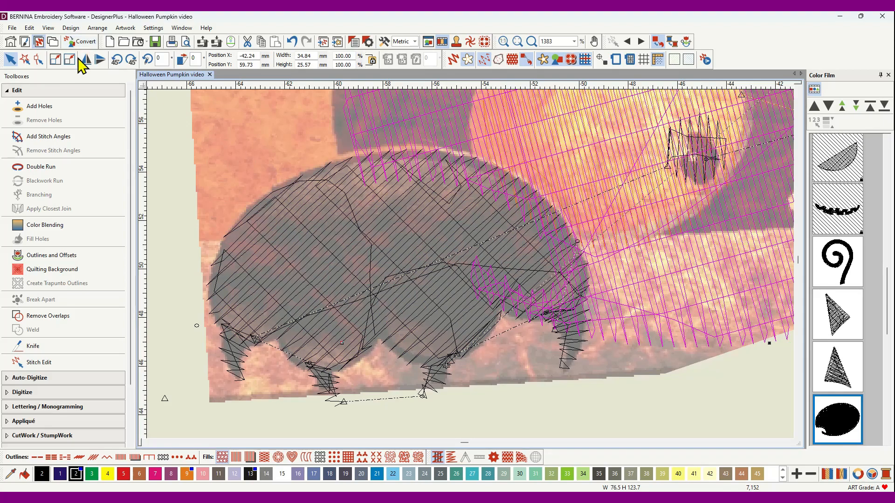
left_click(39, 59)
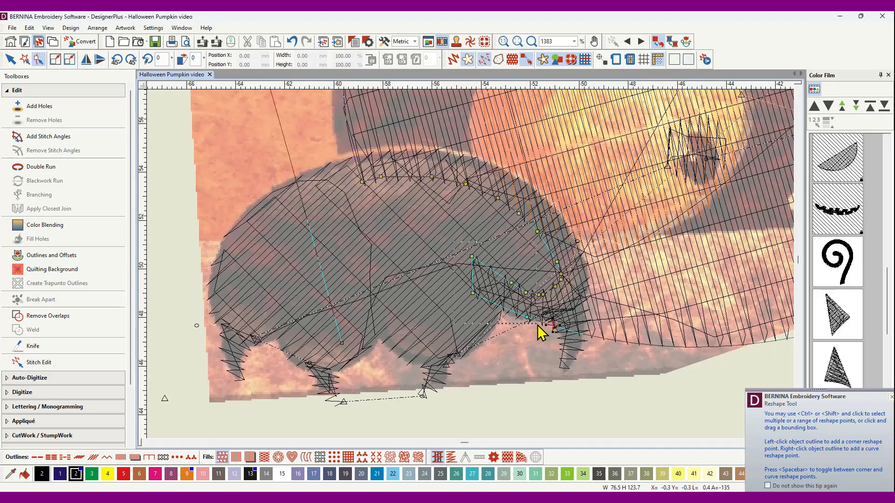
left_click(569, 332)
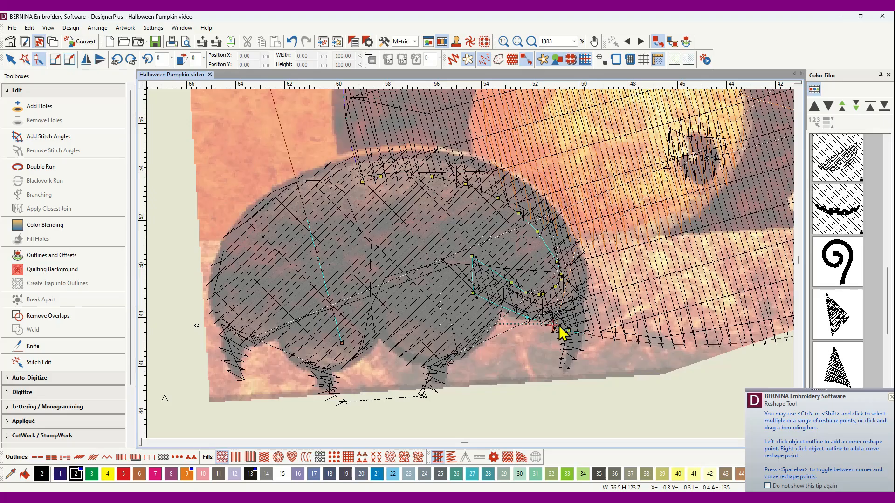
left_click_drag(559, 325, 554, 323)
left_click_drag(555, 323, 555, 325)
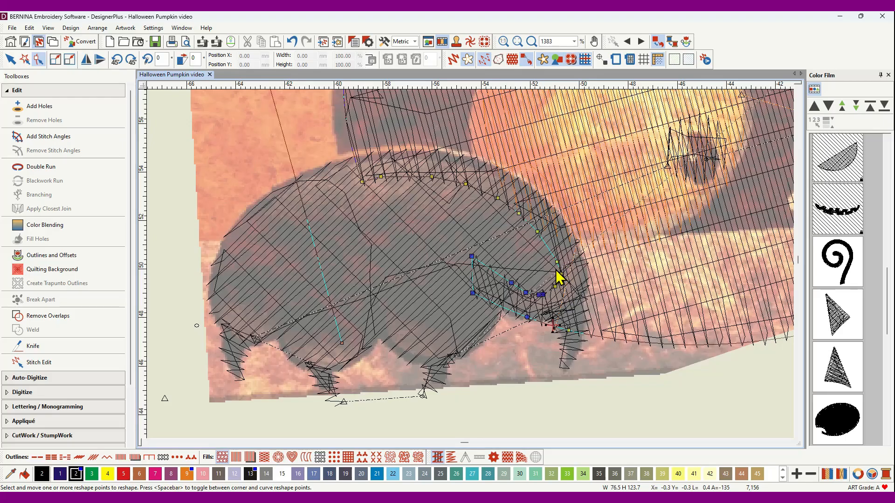
left_click(680, 405)
left_click(555, 287)
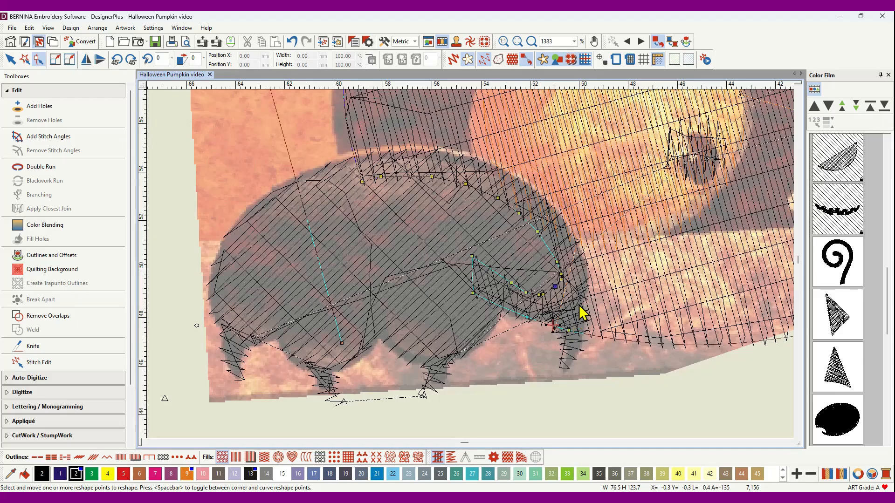
left_click(526, 317, "shift")
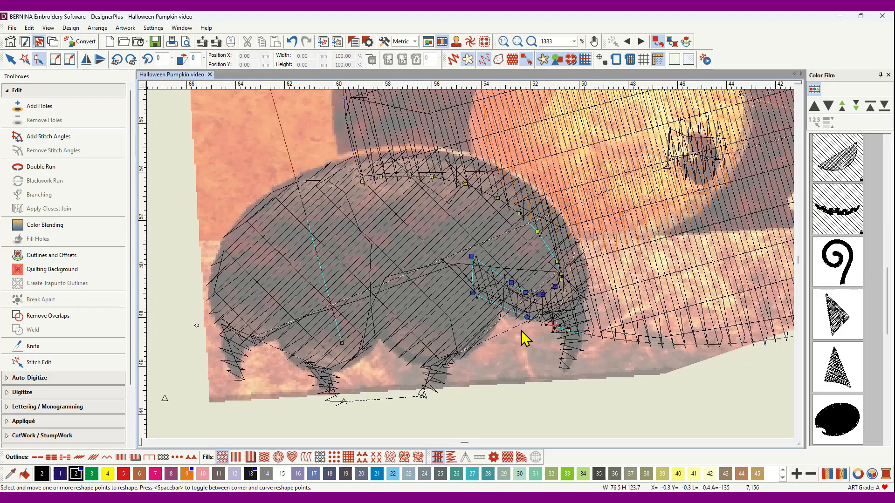
key("Delete")
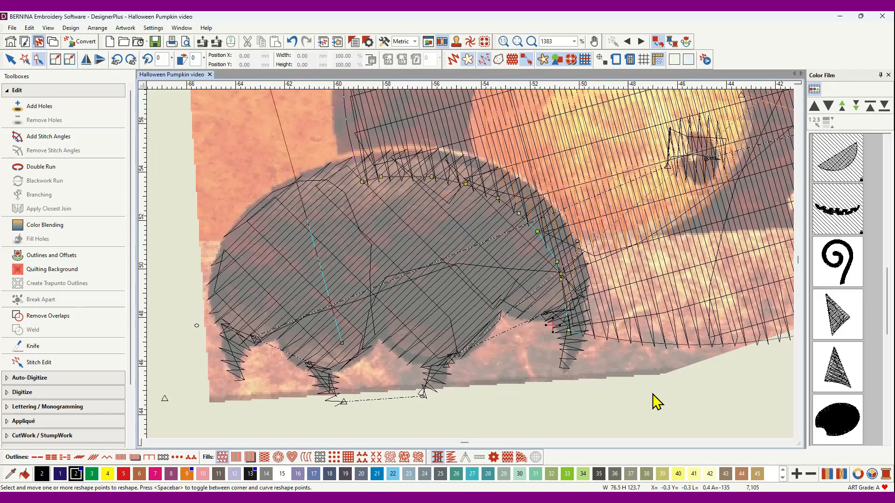
Show the design with realistic stitches and inspect the cat's head, paw and tail.
scroll(629, 274, "down", 4)
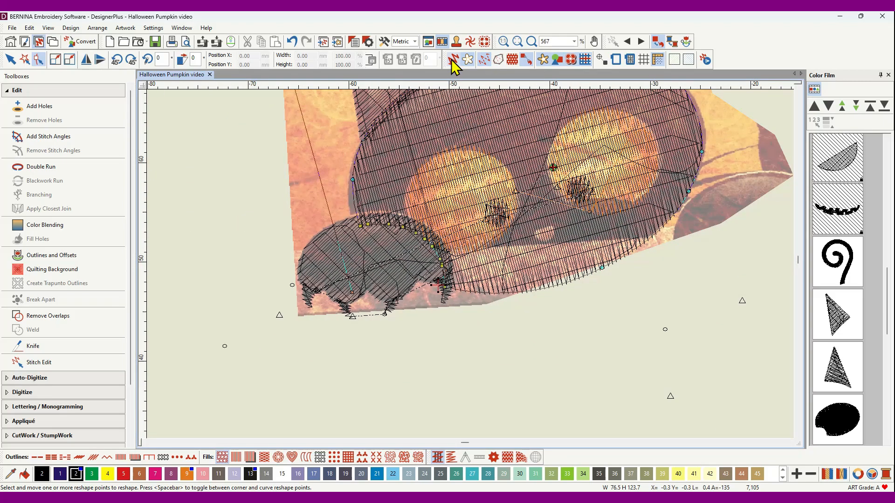
left_click(452, 59)
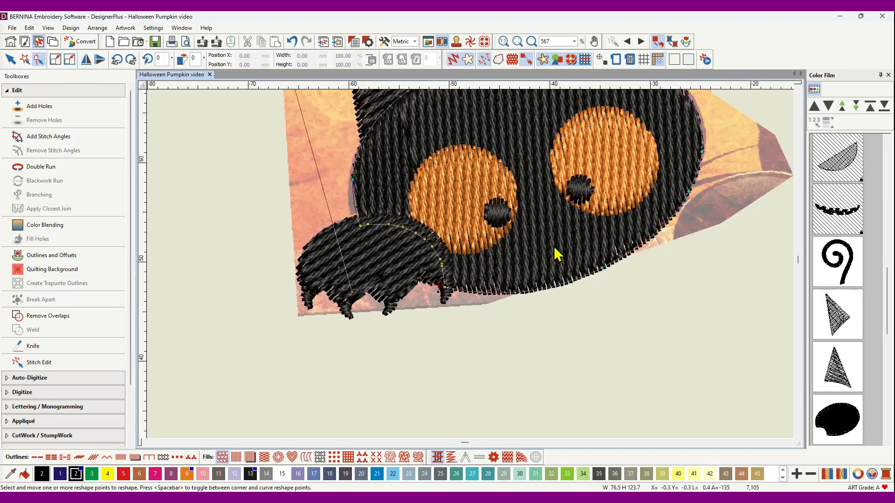
scroll(474, 271, "down", 5)
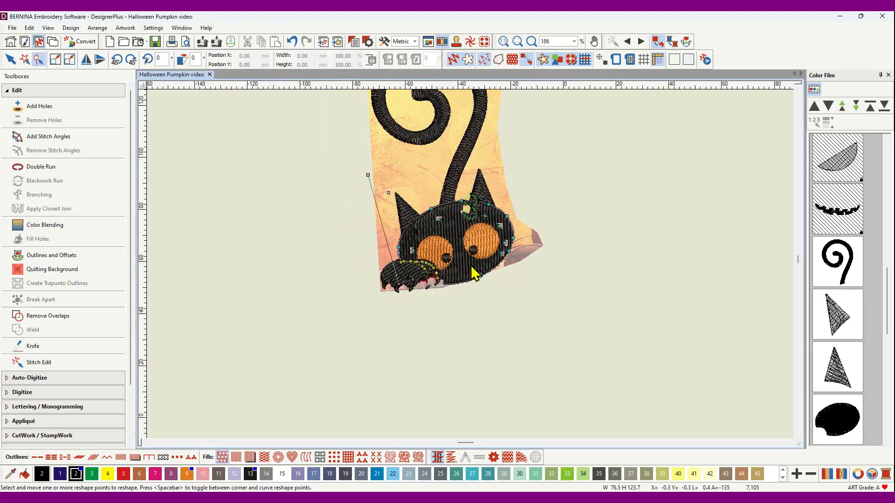
scroll(474, 271, "down", 2)
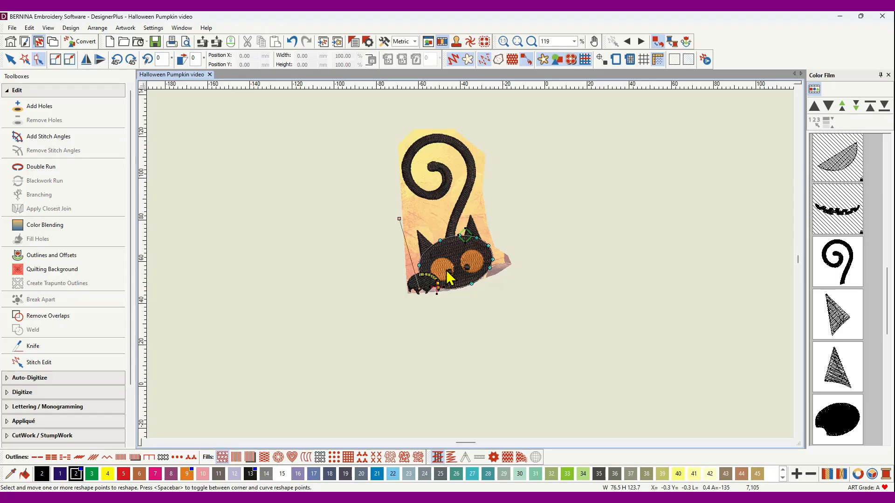
scroll(474, 273, "up", 5)
scroll(472, 265, "up", 2)
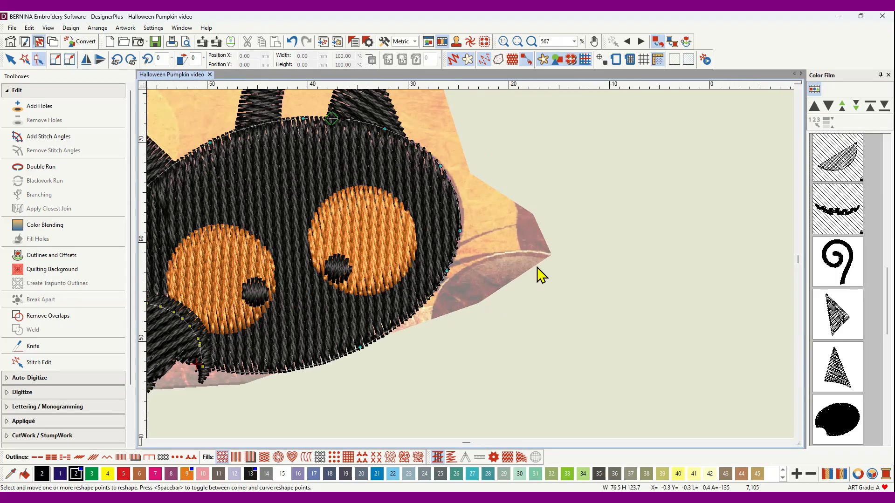
Deselect the head and digitize the upper whisker as an open single-outline curve, about 8.2 × 2.7 mm, outward from the head's right edge.
left_click(11, 59)
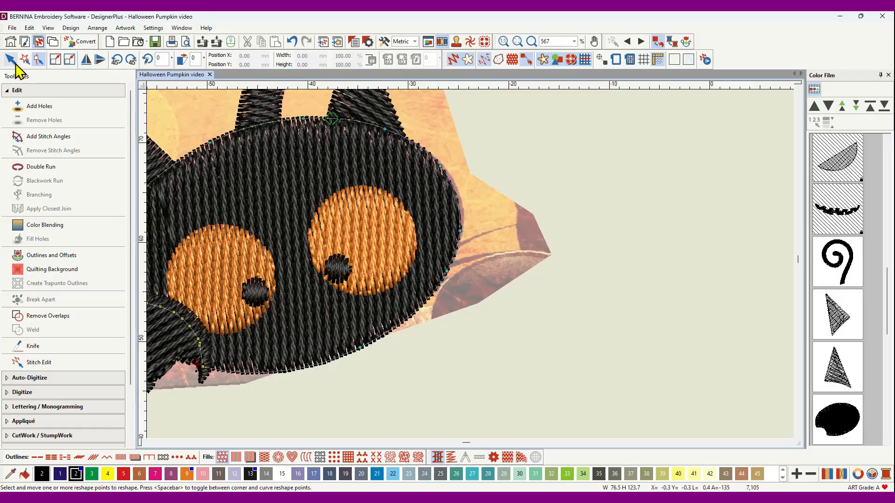
left_click(605, 186)
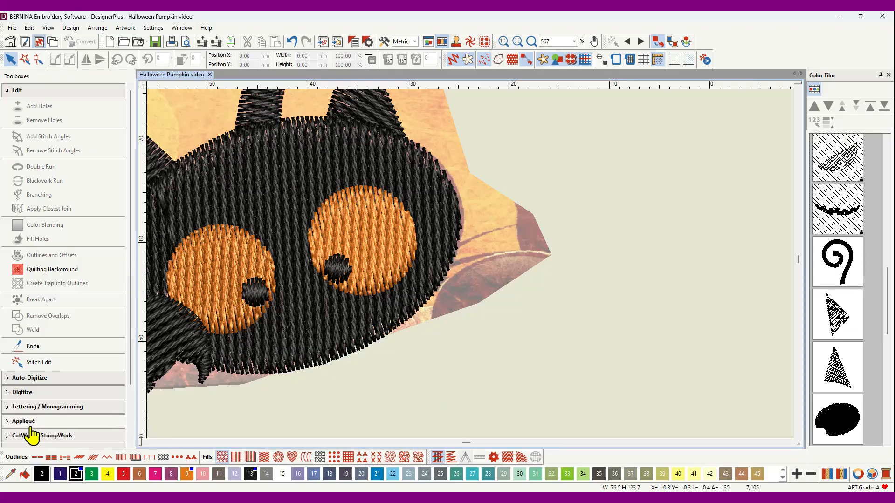
left_click(34, 392)
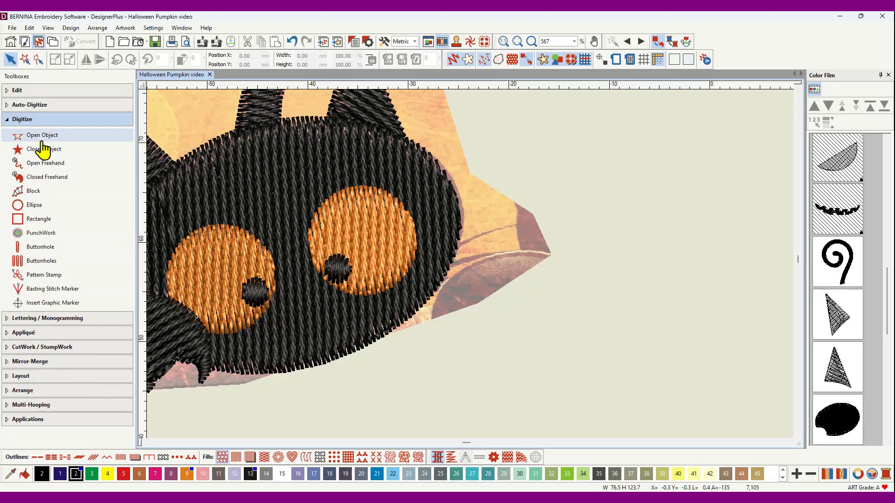
left_click(37, 135)
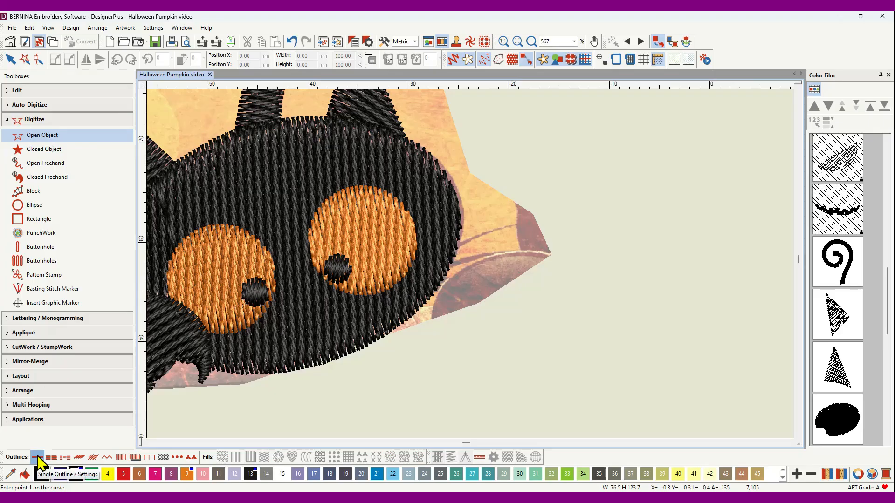
left_click(446, 250)
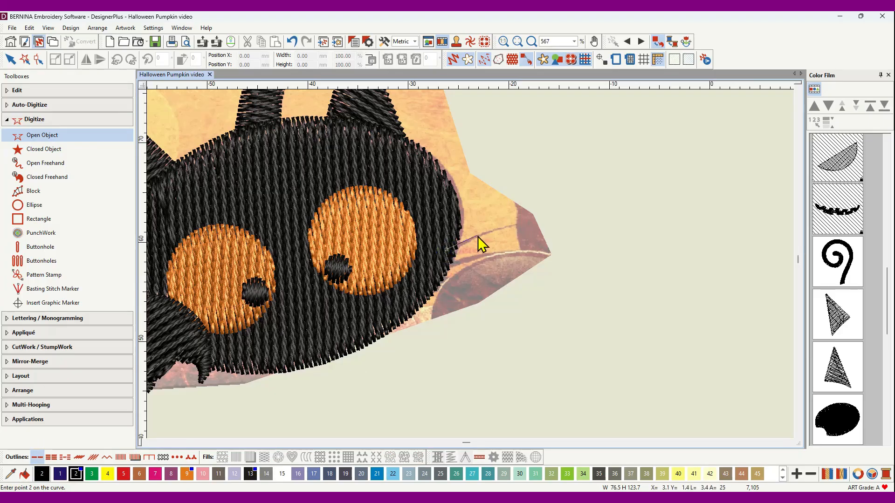
left_click(477, 236)
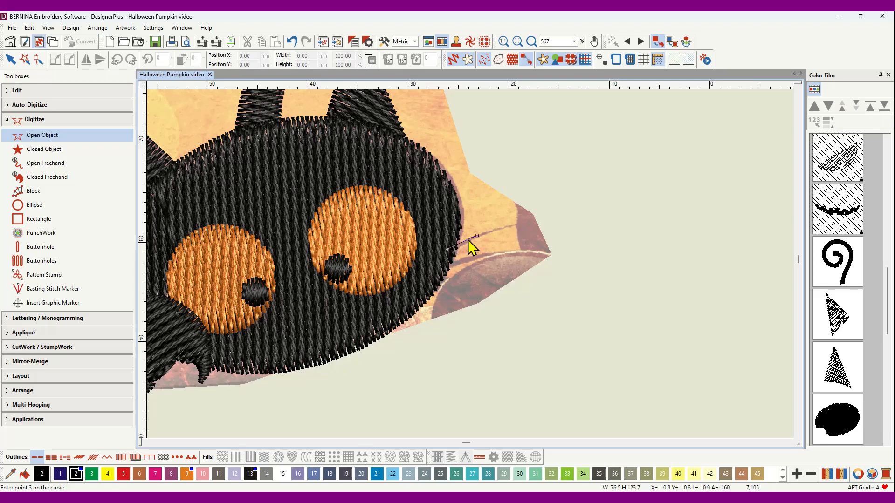
left_click(528, 223)
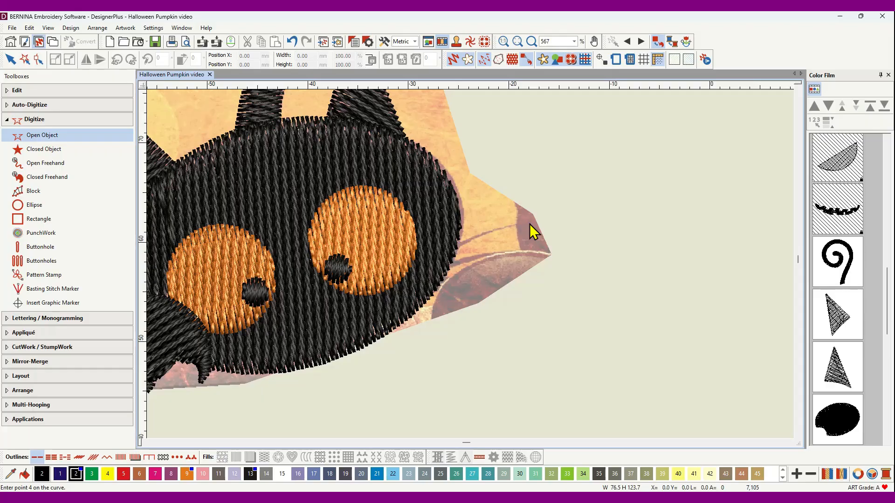
key("Return")
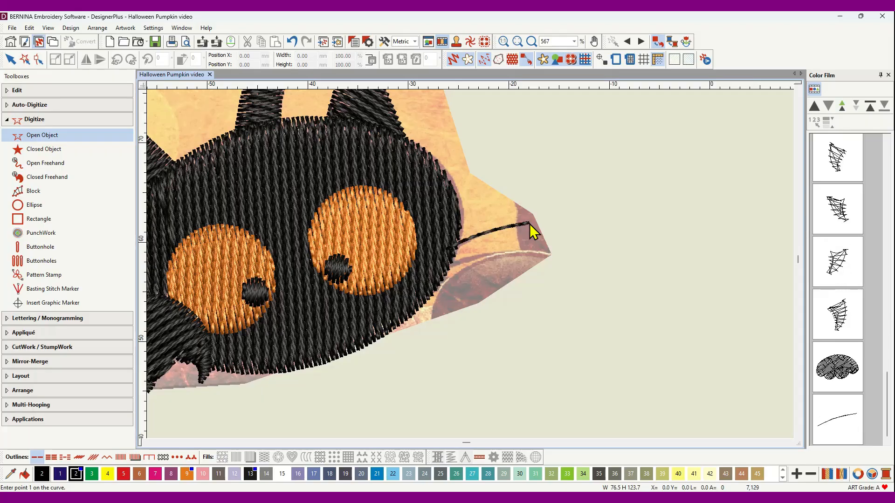
Digitize the lower whisker as an open single-outline curve from the head's right edge, following the artwork below the first whisker.
left_click(443, 266)
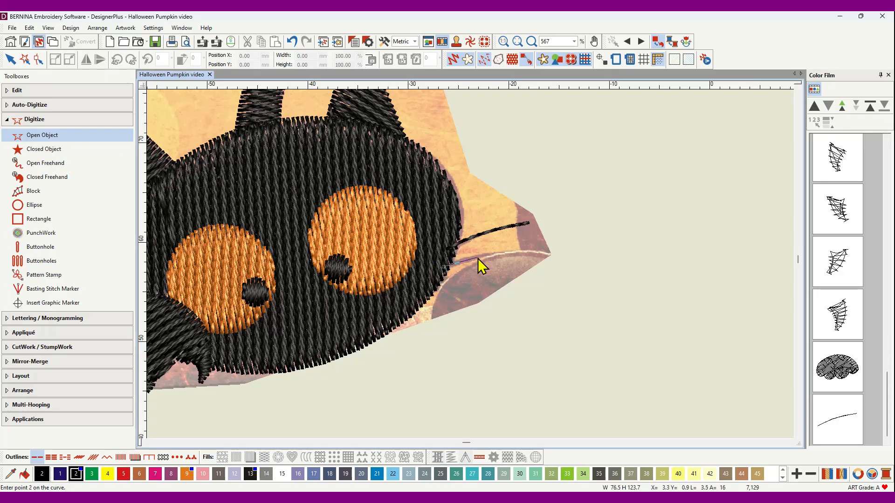
left_click(478, 257)
key("Return")
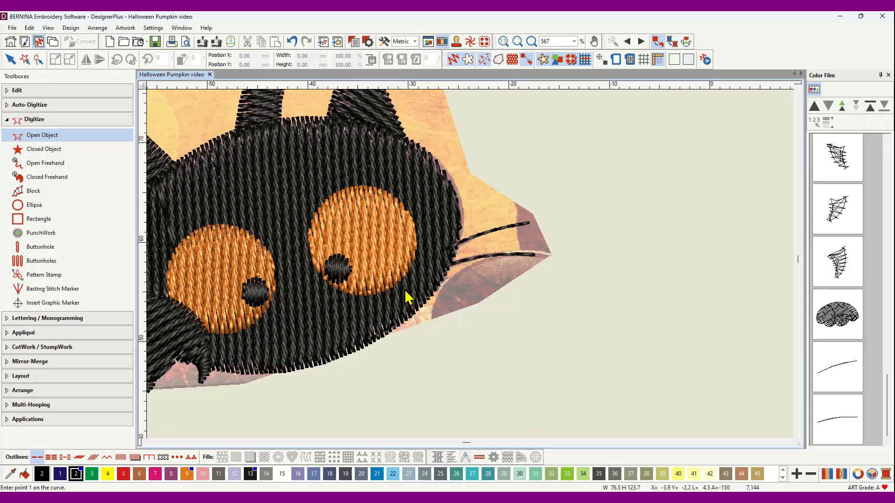
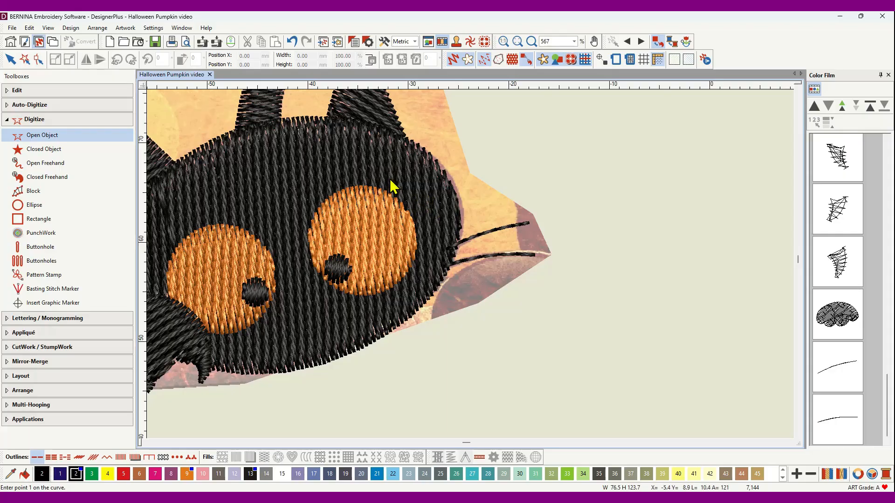
Examine the stitching order of the cat's objects, from the tail and ears through the eyes and claws to the whiskers.
scroll(392, 187, "down", 4)
left_click_drag(881, 409, 882, 348)
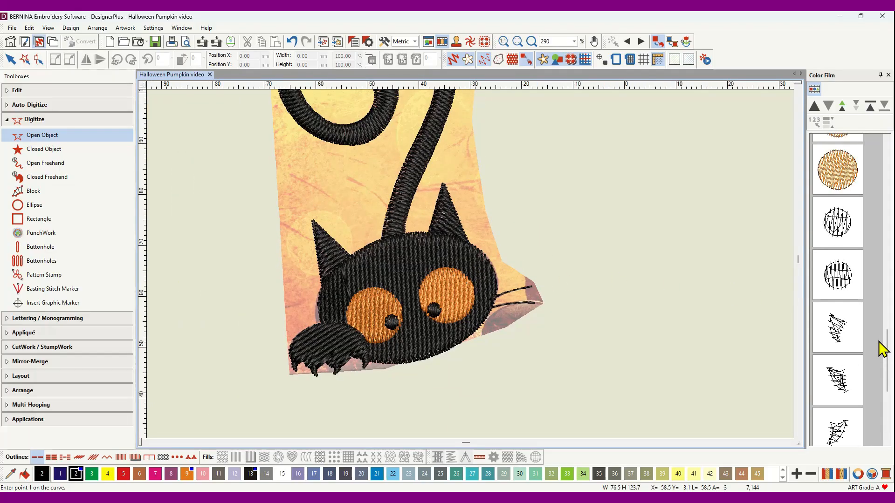
scroll(872, 349, "up", 5)
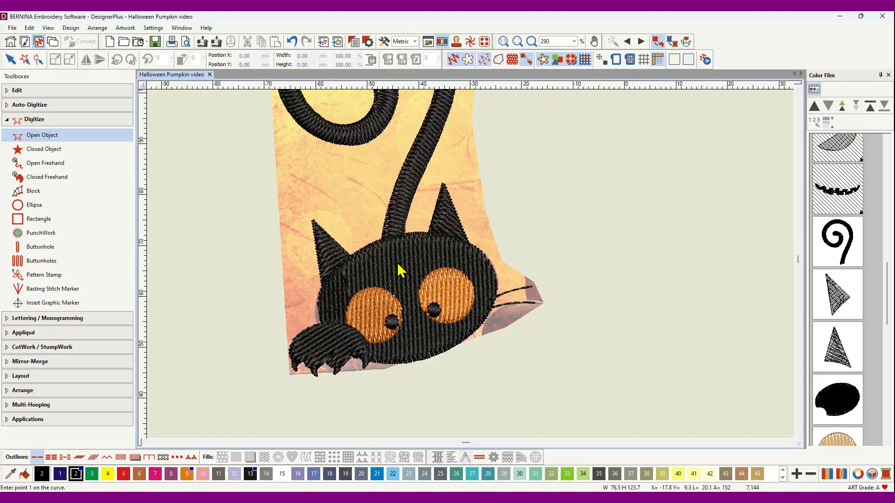
scroll(838, 345, "down", 2)
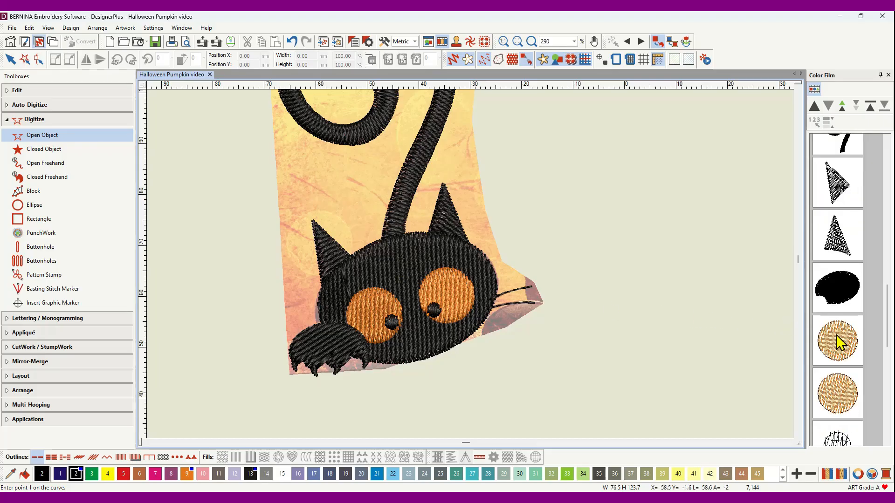
scroll(837, 334, "down", 2)
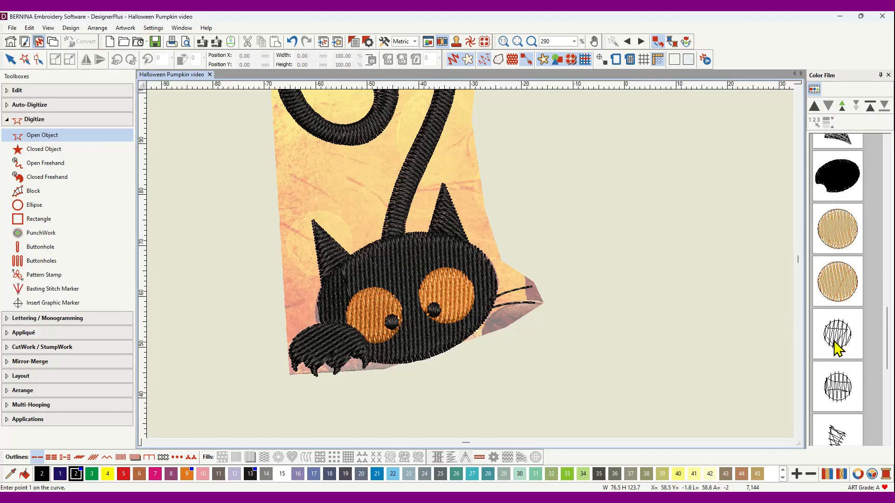
scroll(837, 348, "down", 1)
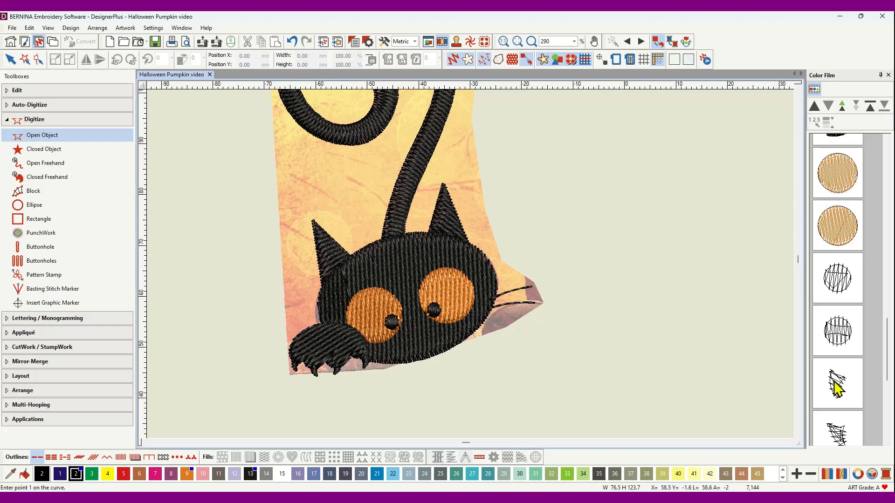
scroll(837, 388, "down", 4)
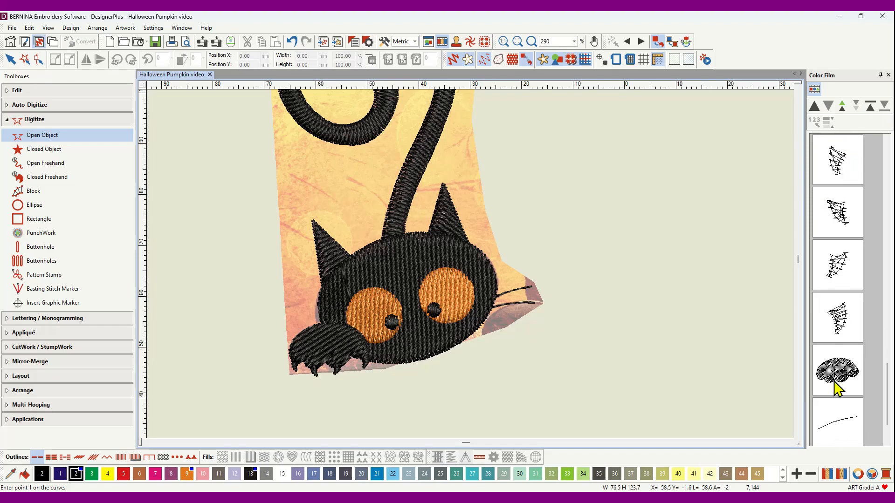
scroll(842, 317, "down", 1)
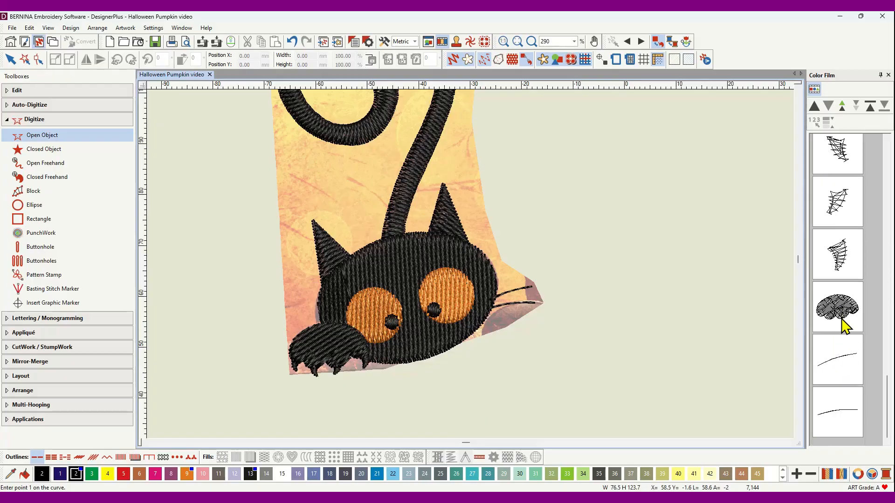
Move both whiskers earlier in the stitching order so they stitch directly after the ears and before the cat's head.
left_click(847, 370)
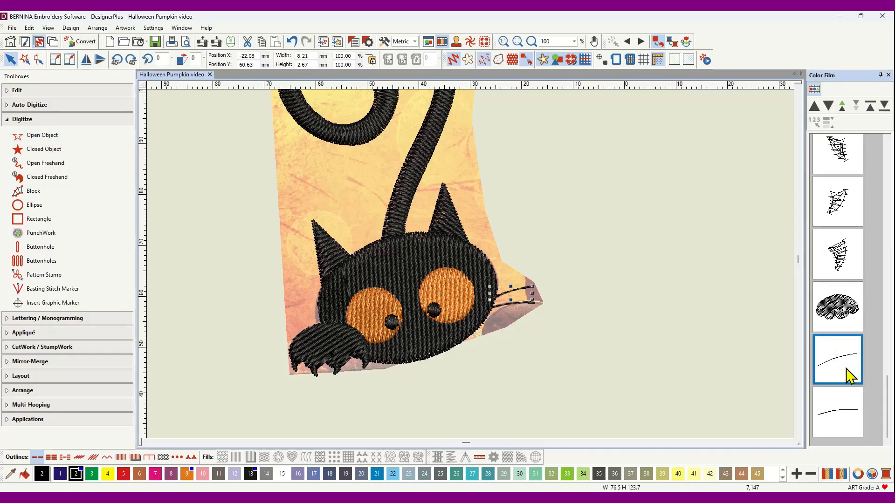
left_click(843, 407, "ctrl")
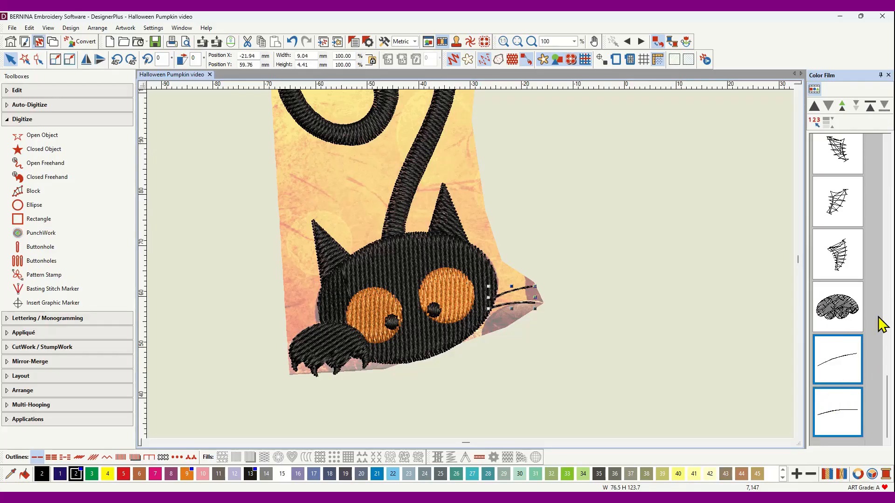
left_click(815, 109)
left_click(815, 109)
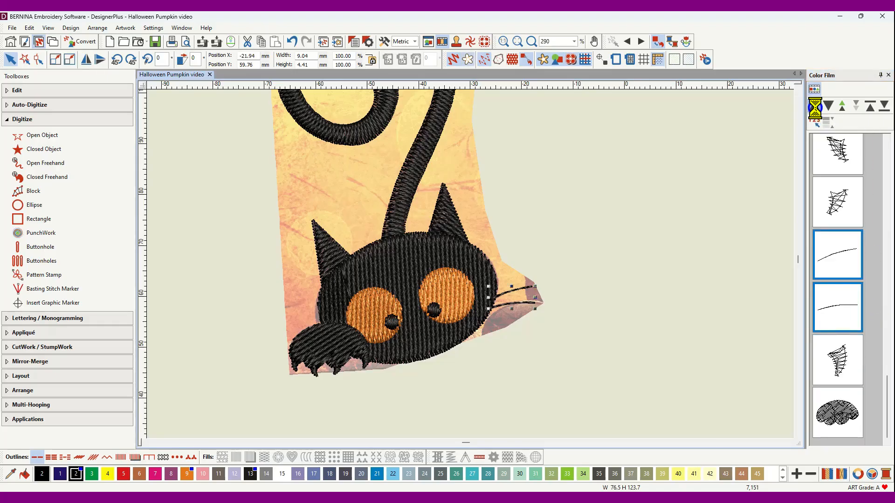
left_click(815, 109)
left_click(815, 108)
left_click(815, 109)
left_click(815, 108)
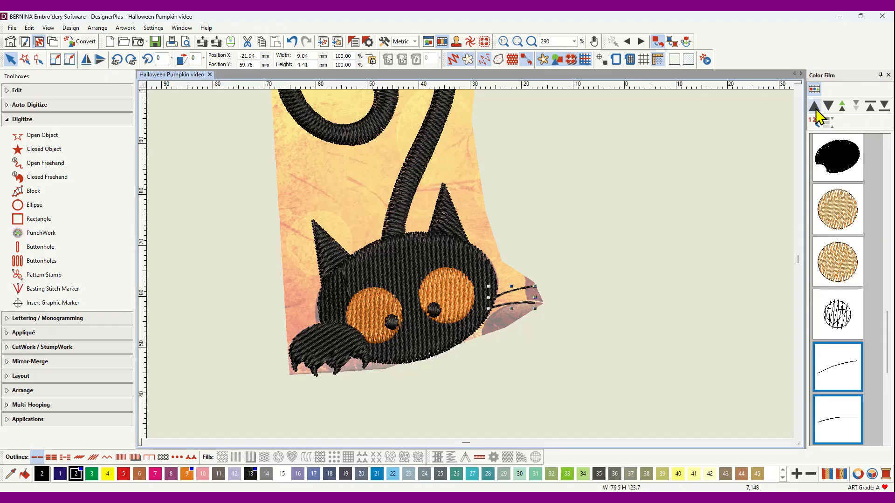
left_click(815, 108)
left_click(815, 108)
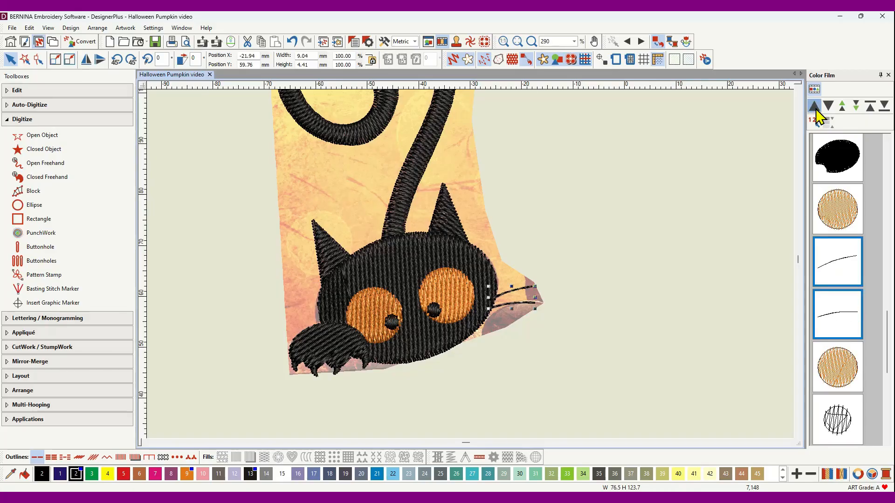
left_click(815, 109)
left_click(815, 108)
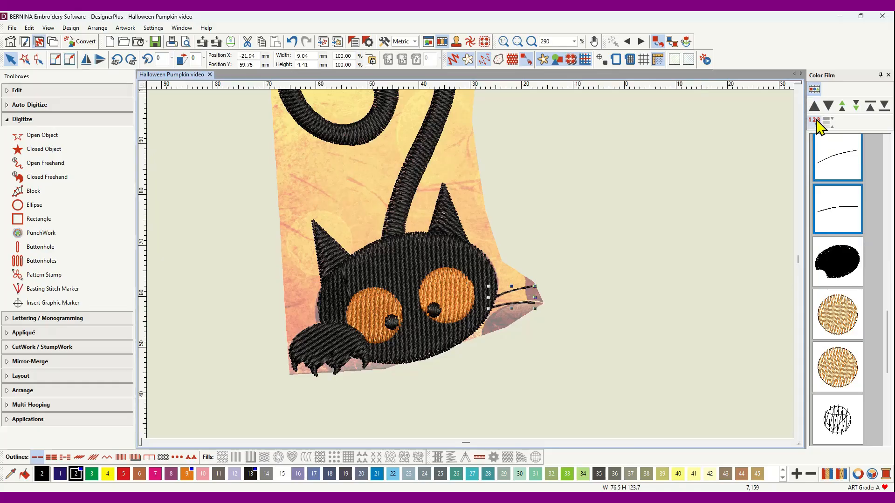
left_click_drag(890, 340, 888, 296)
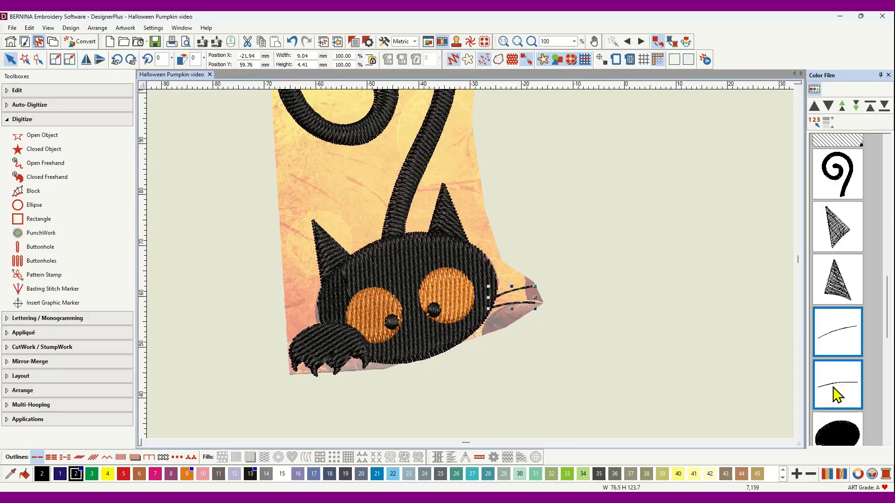
left_click(722, 325)
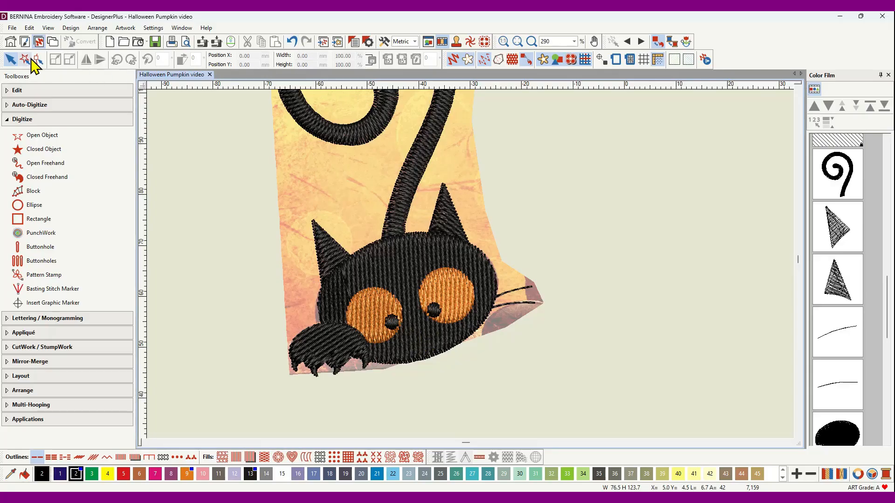
Turn off the realistic stitch display, inspect the nose area of the artwork, and travel to the start of the design.
left_click(455, 64)
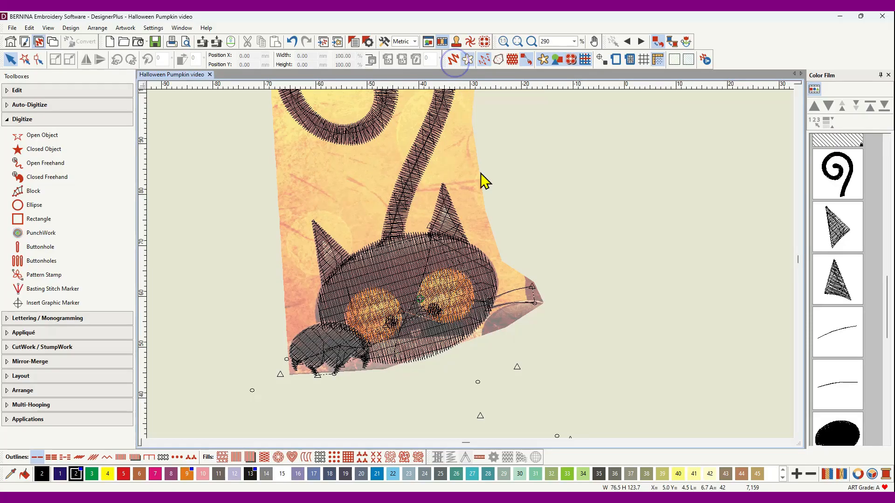
scroll(470, 264, "up", 7)
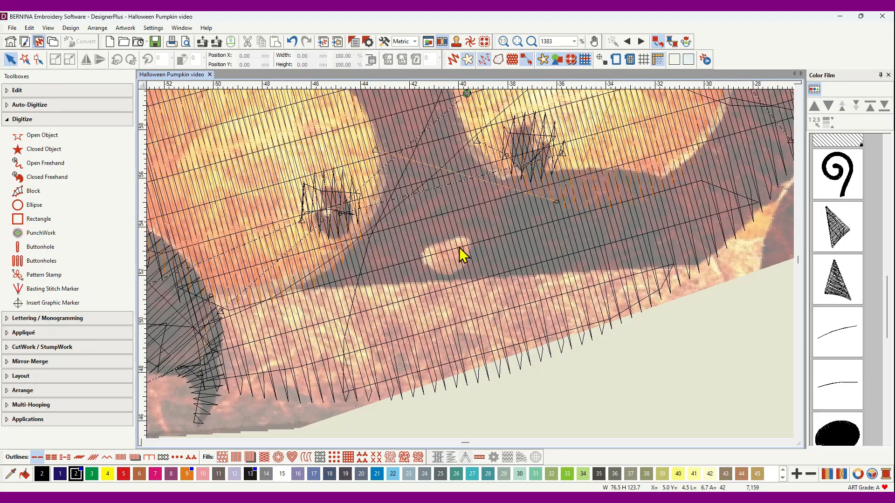
scroll(842, 338, "down", 5)
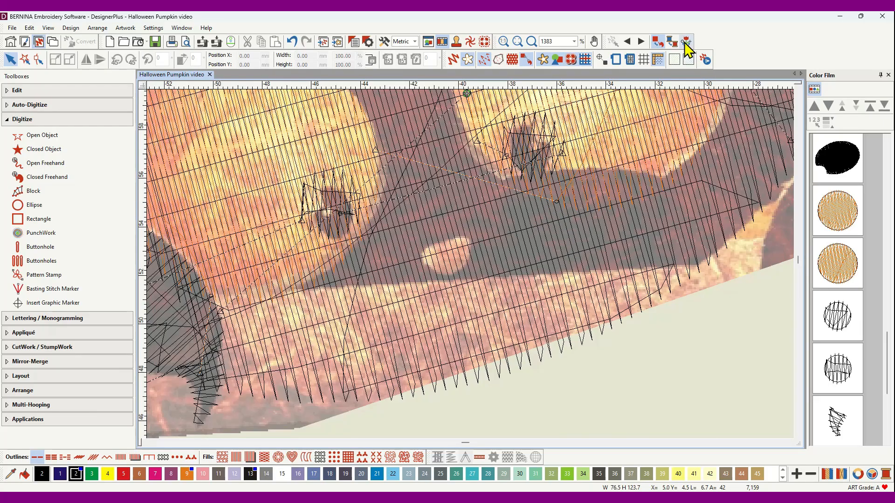
scroll(470, 265, "down", 10)
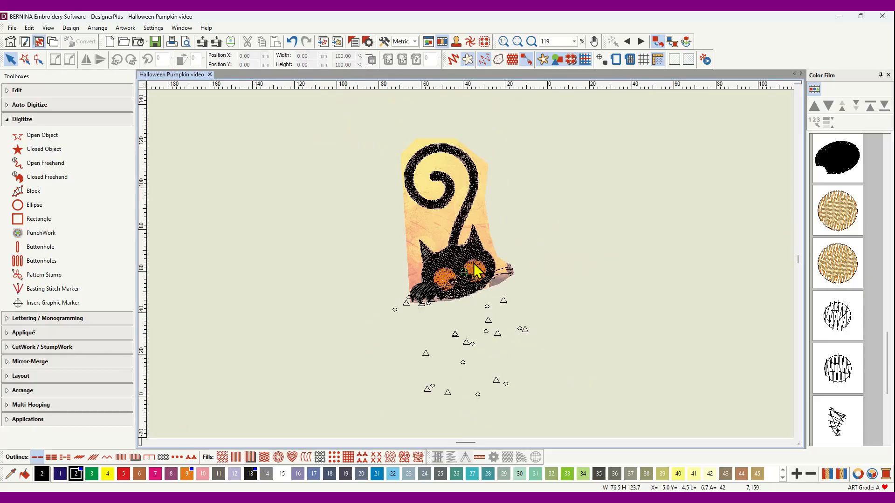
scroll(471, 266, "up", 1)
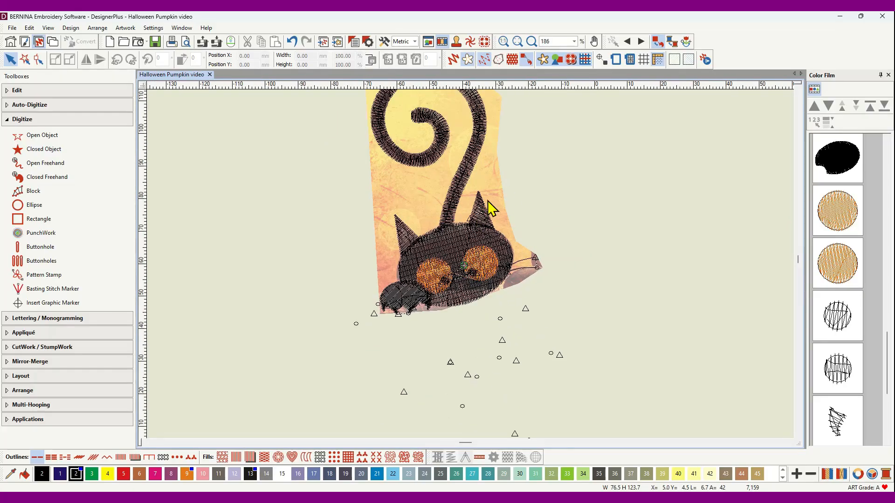
left_click(686, 46)
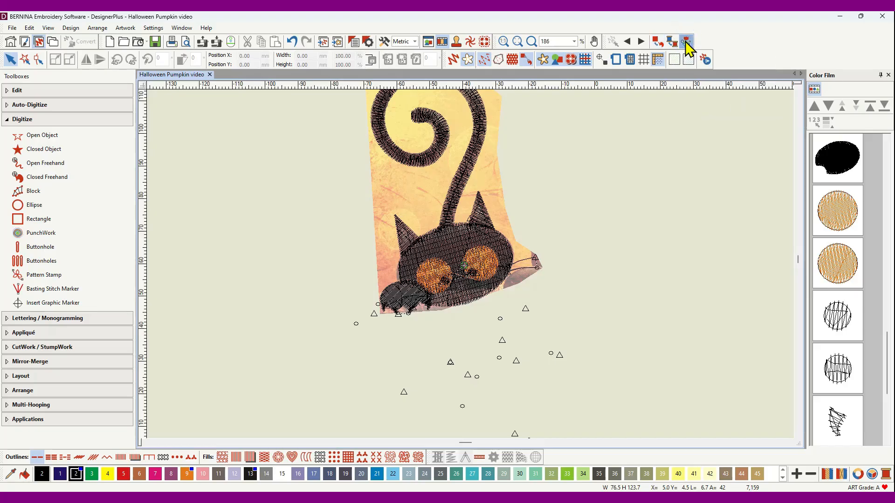
left_click(627, 42)
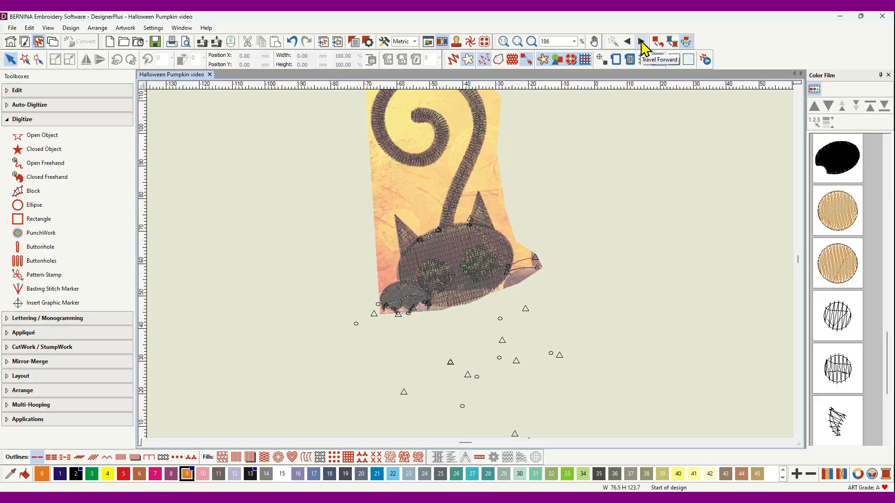
left_click(642, 43)
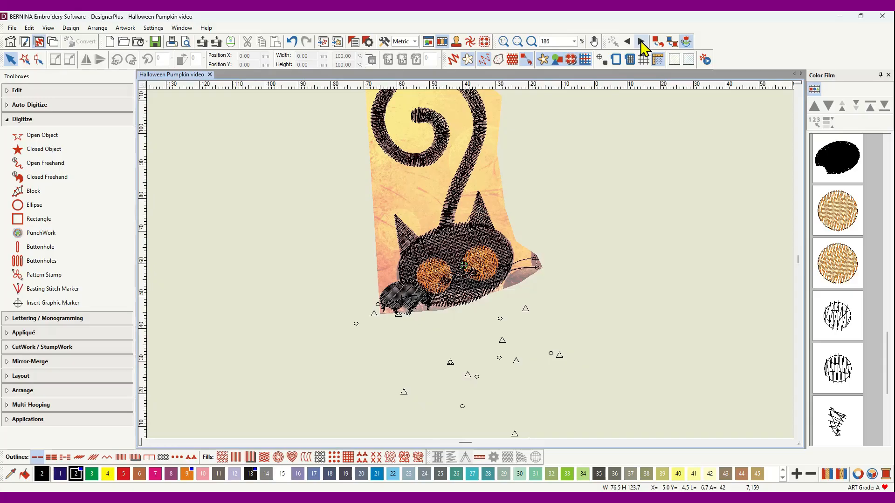
left_click(627, 41)
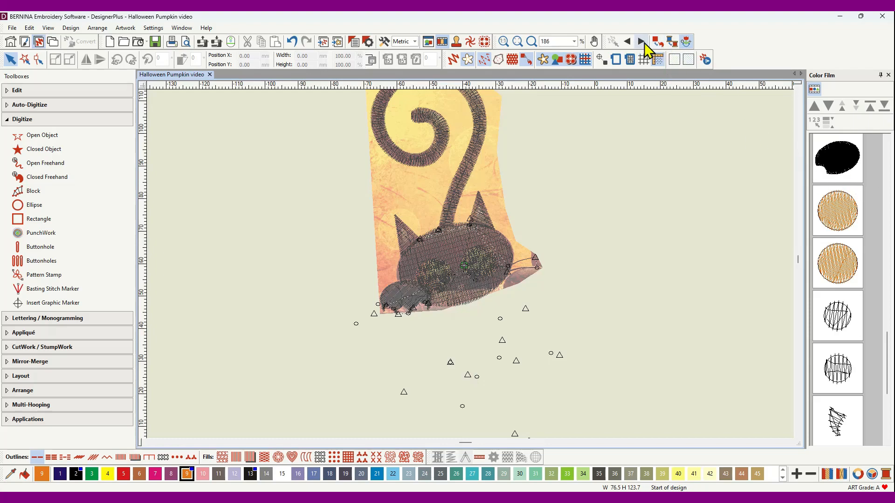
Travel forward through the stitching sequence object by object, stopping right after the cat's second orange eye.
left_click(657, 41)
left_click(641, 43)
left_click(641, 43)
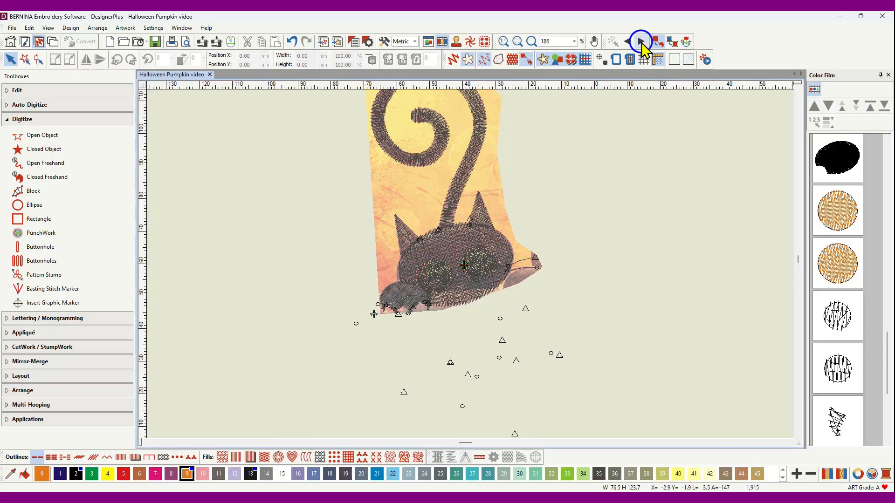
left_click(642, 43)
left_click(642, 43)
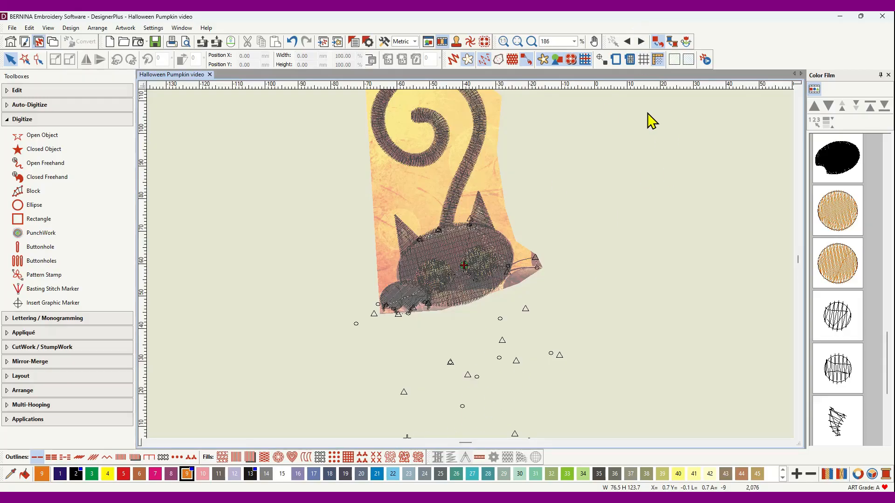
left_click(641, 41)
left_click(641, 41)
left_click(641, 41)
left_click(641, 41)
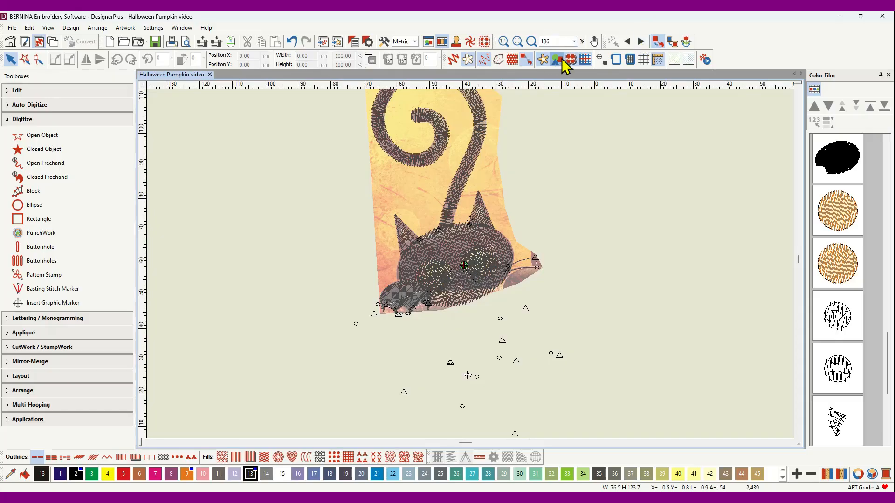
left_click(642, 41)
left_click(641, 41)
left_click(641, 42)
left_click(641, 41)
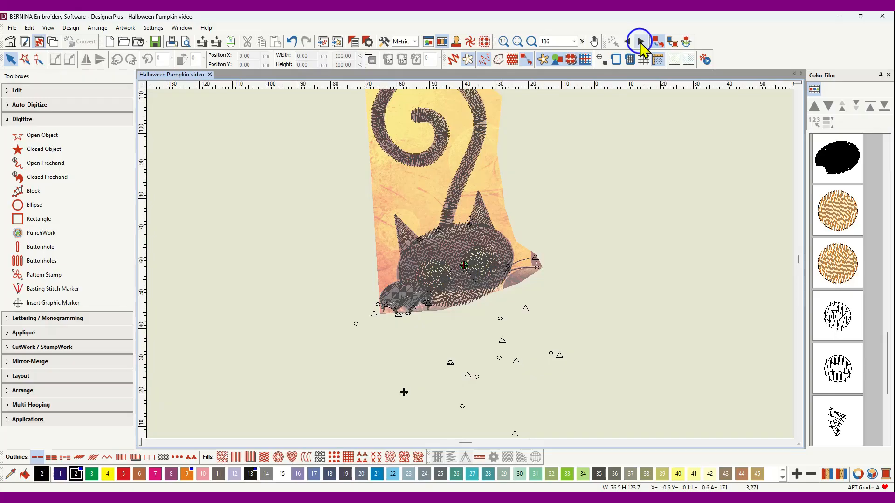
left_click(640, 41)
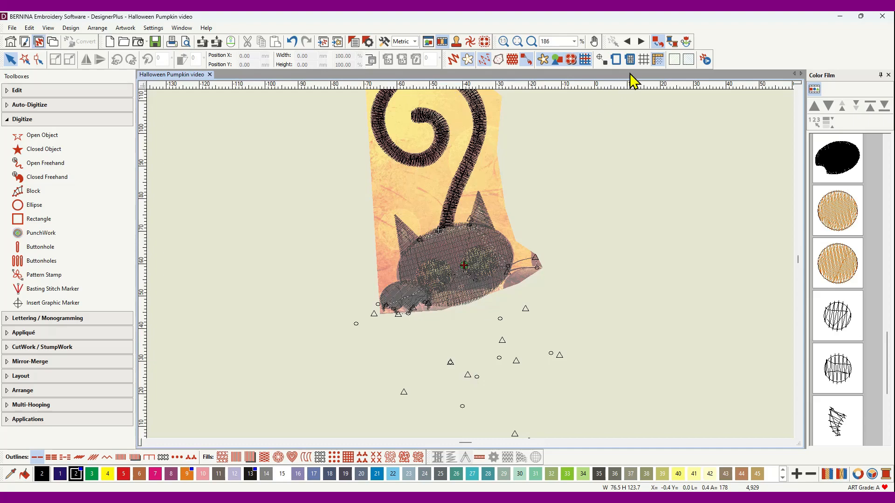
left_click(641, 42)
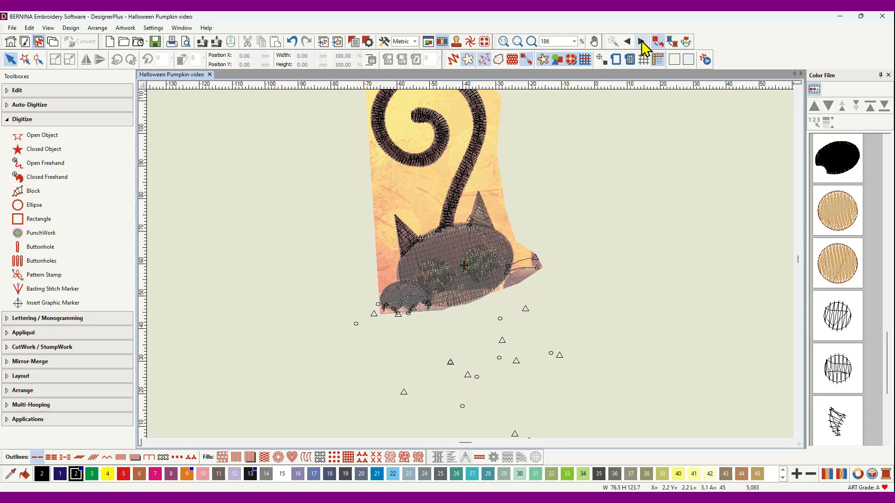
left_click(641, 42)
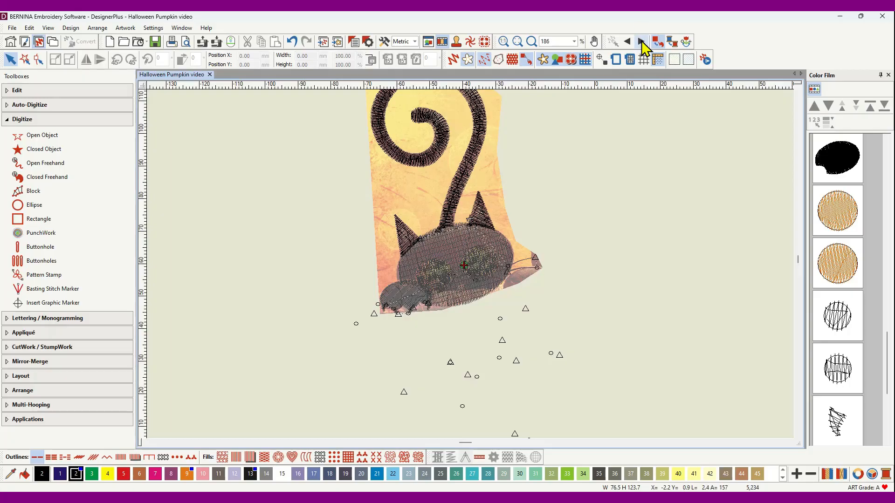
left_click(641, 42)
left_click(641, 42)
left_click(641, 42)
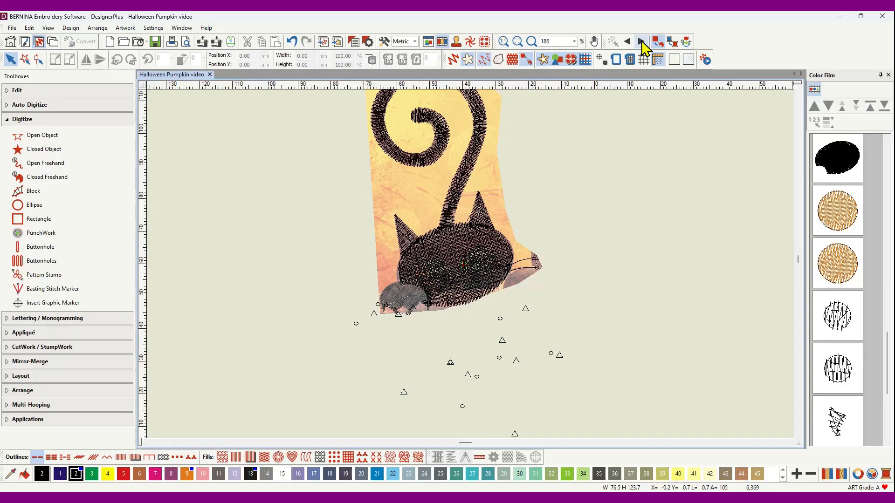
left_click(641, 42)
left_click(641, 41)
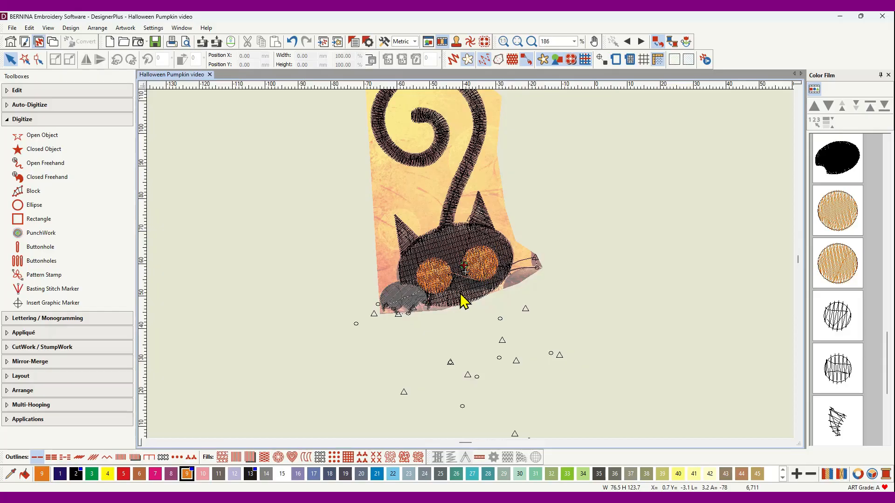
Digitize the cat's nose as a closed satin-filled object in orange colour 9, tracing the small nose shape in the artwork.
scroll(474, 297, "up", 10)
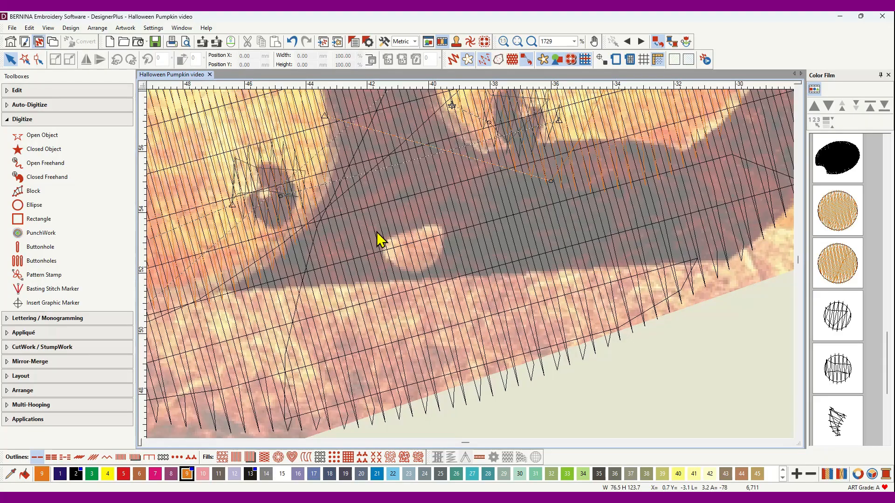
left_click(43, 151)
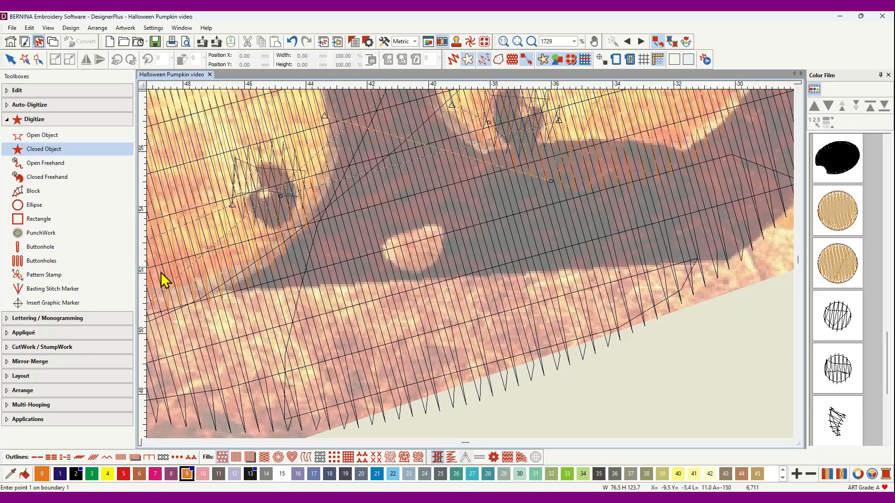
left_click(186, 474)
left_click(410, 231)
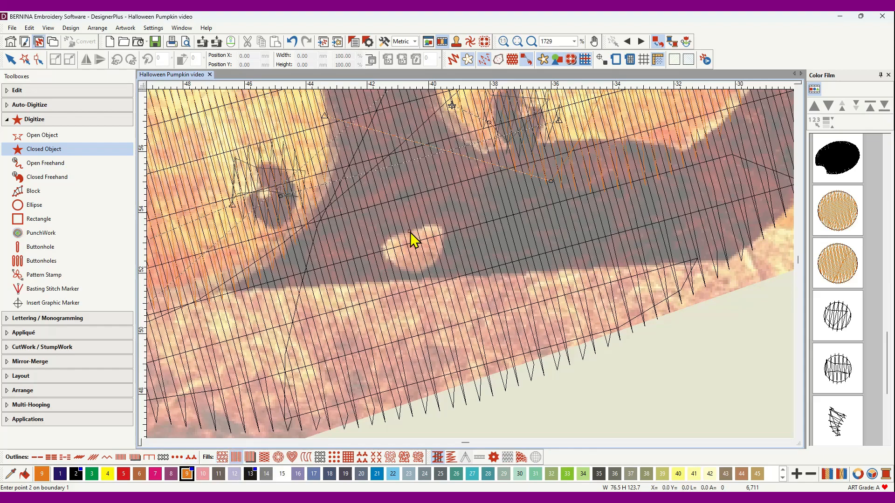
left_click(433, 225)
left_click(443, 230)
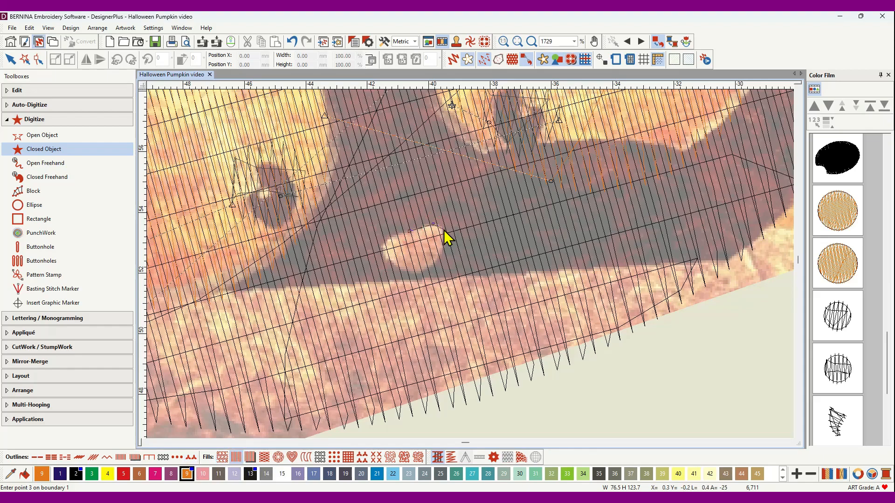
left_click(439, 256)
left_click(424, 271)
left_click(412, 273)
left_click(390, 262)
left_click(382, 248)
left_click(388, 239)
left_click(401, 232)
key("Return")
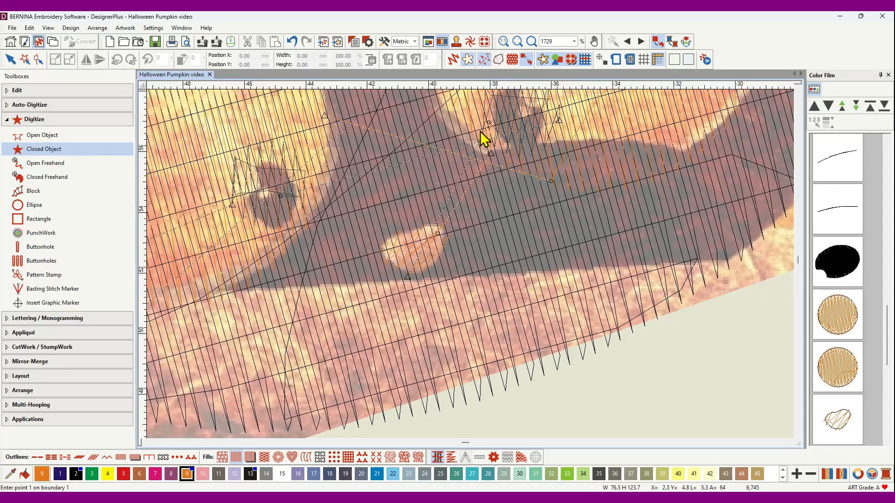
Show realistic stitches again and reshape the nose so its stitch angle is 130°.
left_click(455, 56)
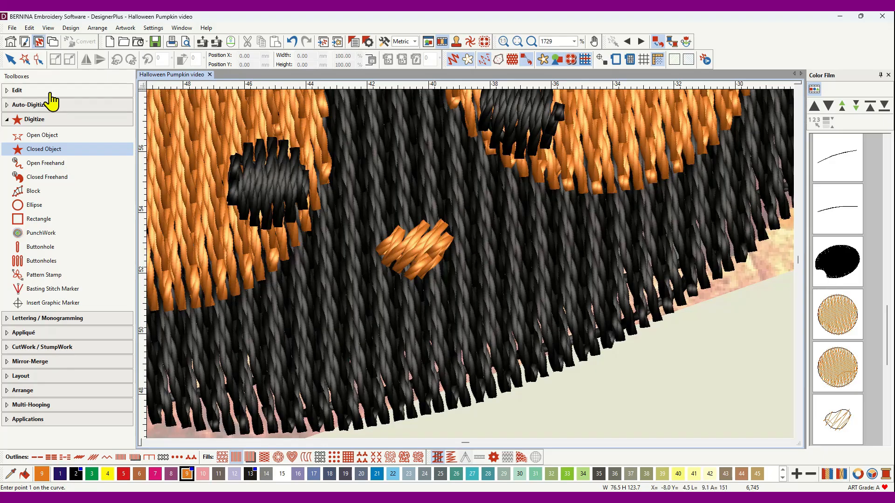
left_click(10, 59)
left_click(35, 60)
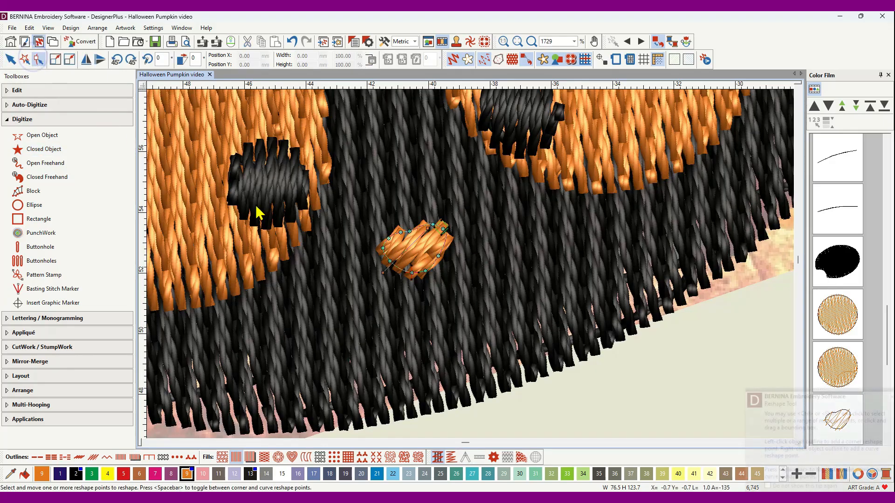
left_click_drag(391, 286, 453, 297)
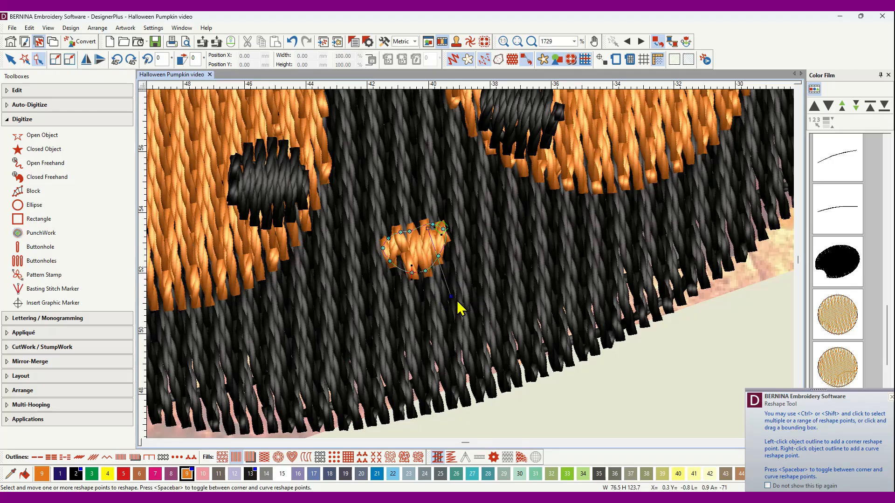
left_click_drag(452, 296, 476, 284)
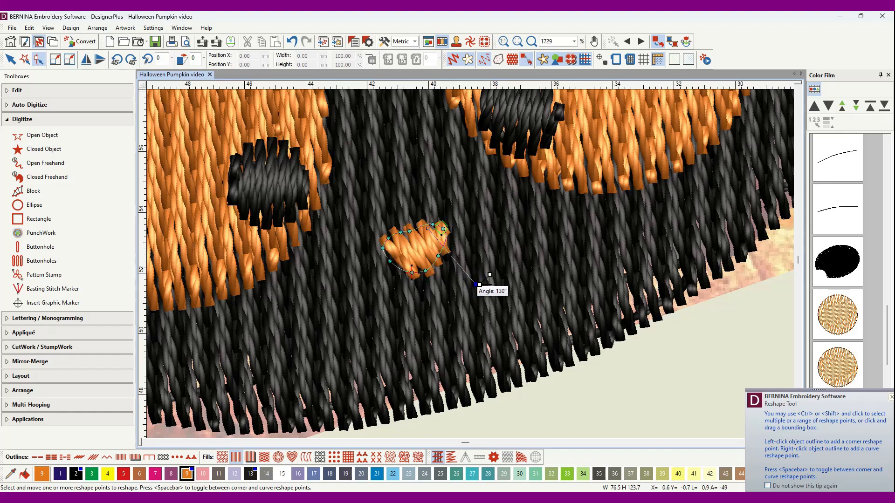
Refine the orange nose's outline into a rounder oval by adjusting its lower-left, right and upper reshape points, and deselect the finished nose.
left_click(387, 265)
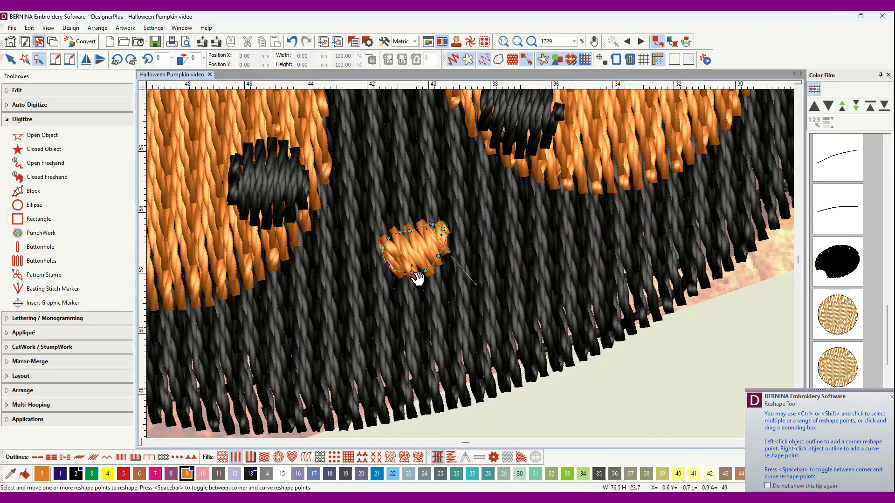
left_click(439, 256)
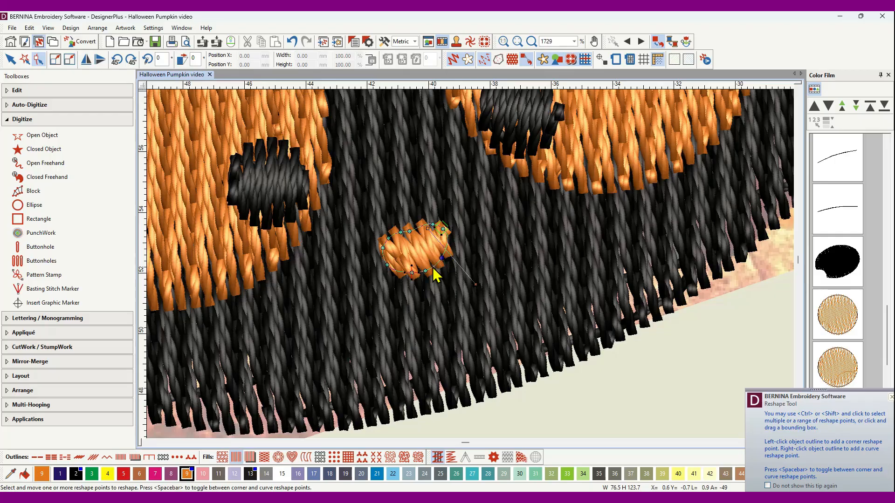
left_click(409, 231)
left_click_drag(411, 233, 415, 230)
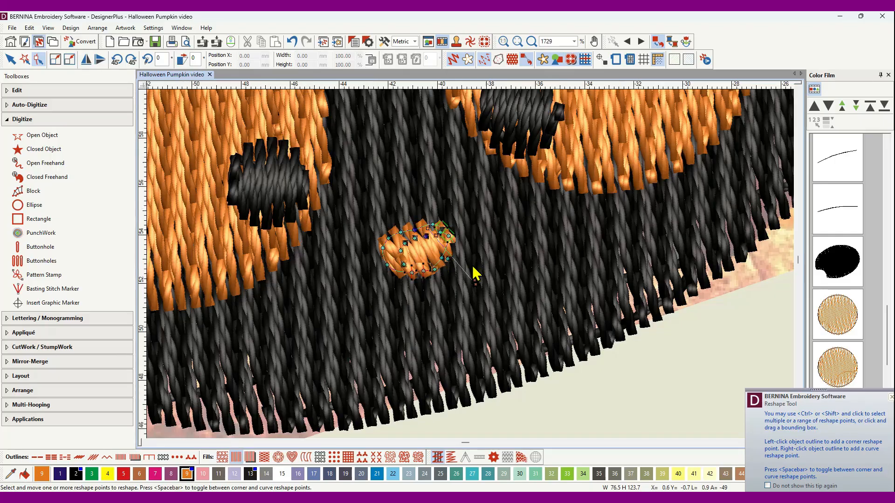
scroll(475, 274, "down", 4)
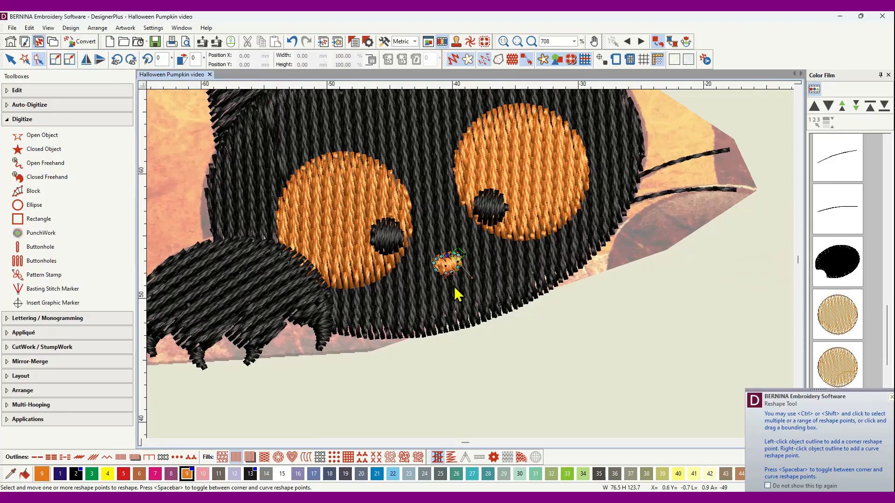
left_click(10, 59)
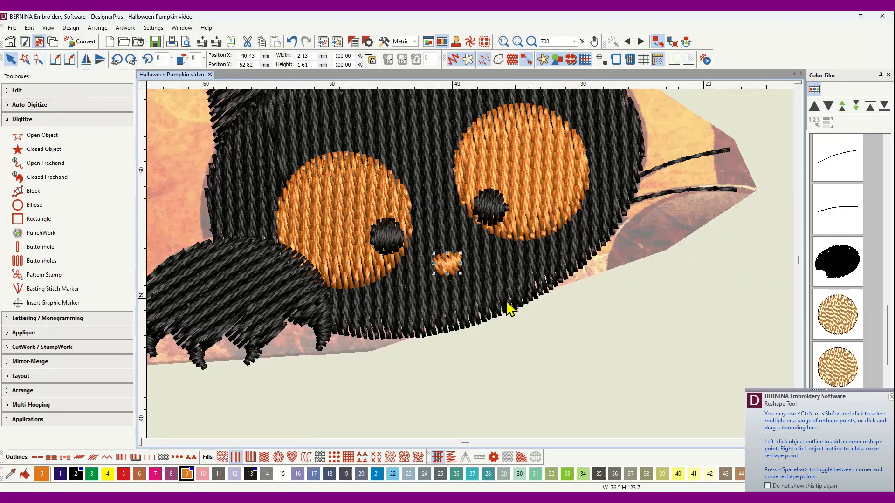
left_click(523, 333)
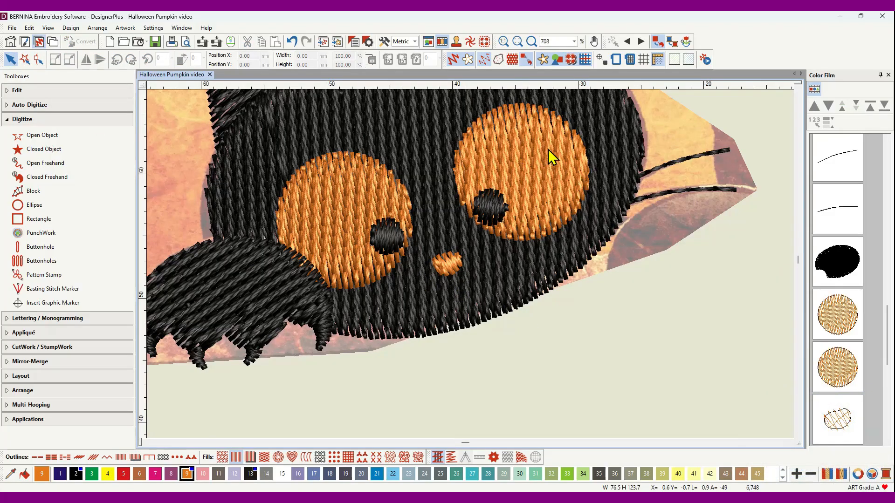